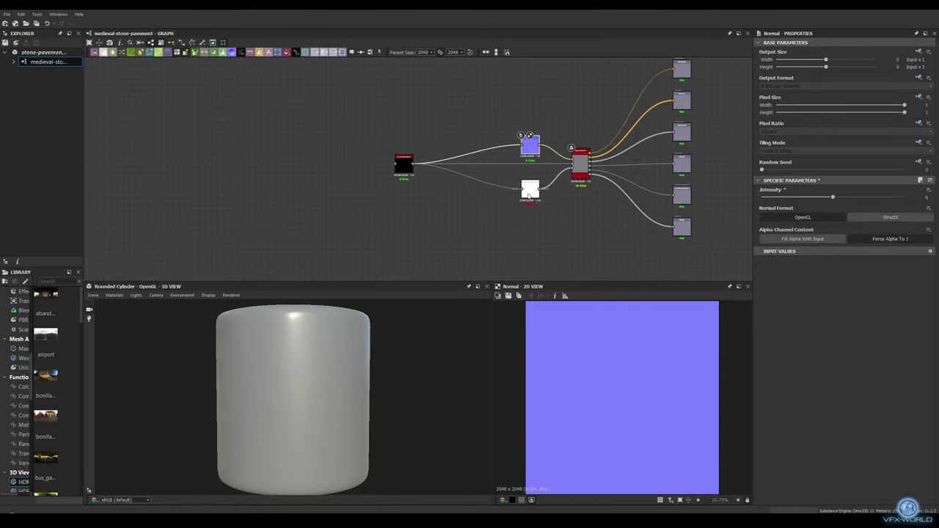
# - Add a Tile Sampler node to the left of the existing Hbao chain
pyautogui.doubleClick(529, 195)
pyautogui.moveTo(280, 184); pyautogui.dragTo(356, 208, button='middle')
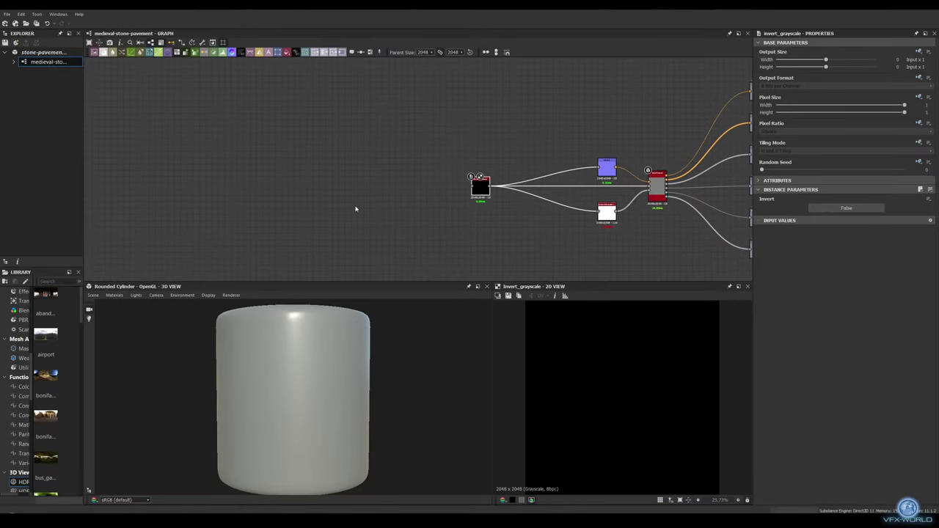
pyautogui.press('space')
pyautogui.write('tile sampler')
pyautogui.press('Return')
pyautogui.press('Return')
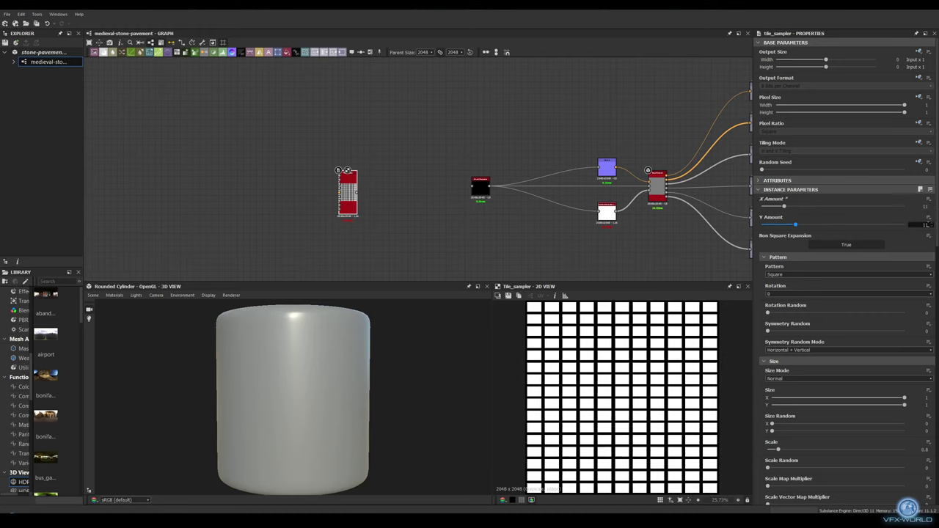
# - Set the Tile Sampler to 11 tiles with the Disc pattern and a smaller X size
pyautogui.moveTo(795, 225); pyautogui.dragTo(783, 224)
pyautogui.click(847, 274)
pyautogui.click(843, 300)
pyautogui.moveTo(904, 398); pyautogui.dragTo(788, 406)
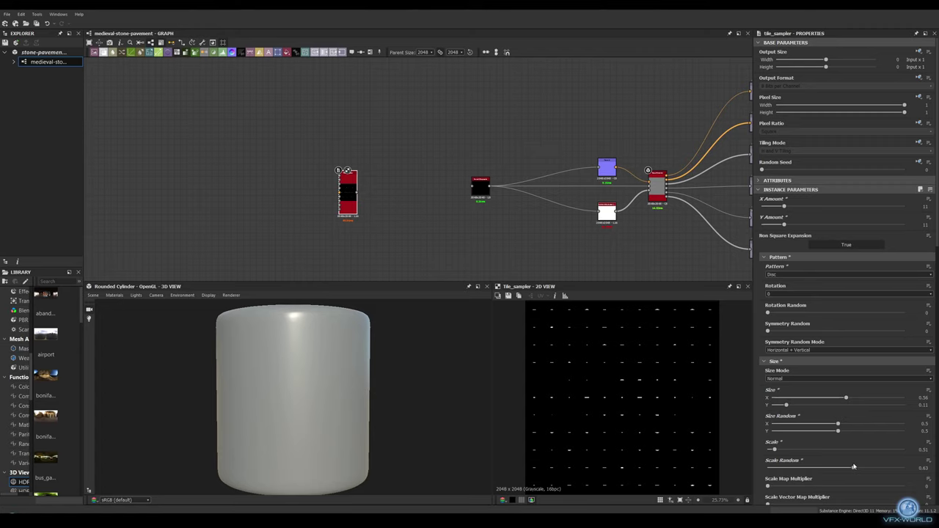
# - Add random shading to the tiles and attach a Histogram Scan node after the Tile Sampler
pyautogui.scroll(-3, 853, 466)
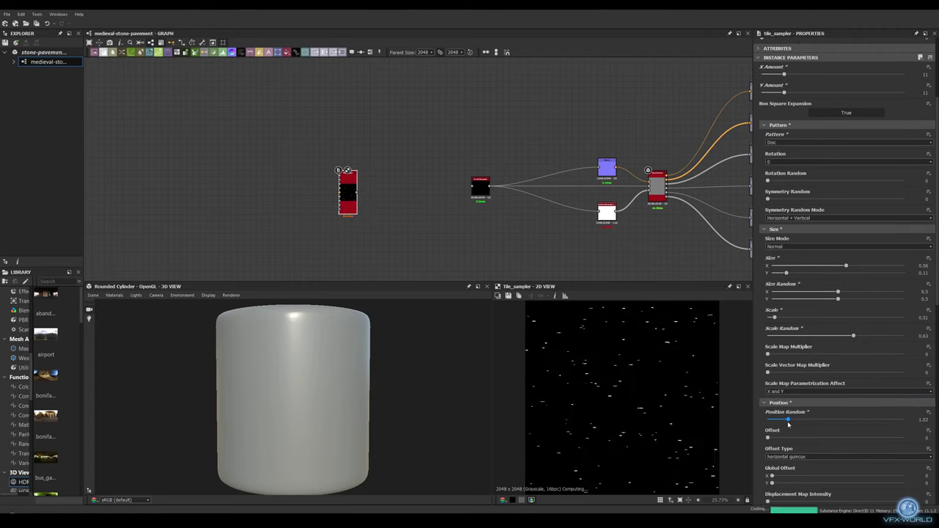
pyautogui.scroll(-3, 775, 424)
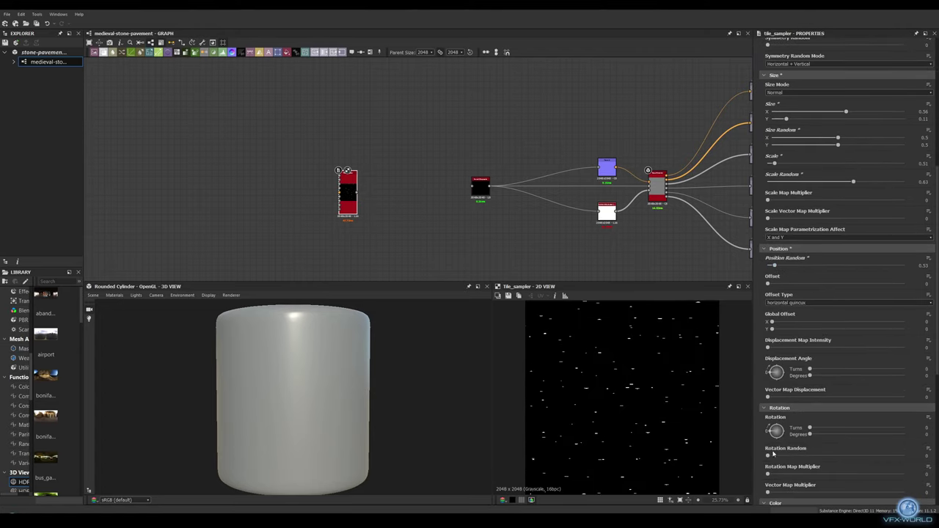
pyautogui.scroll(-3, 840, 455)
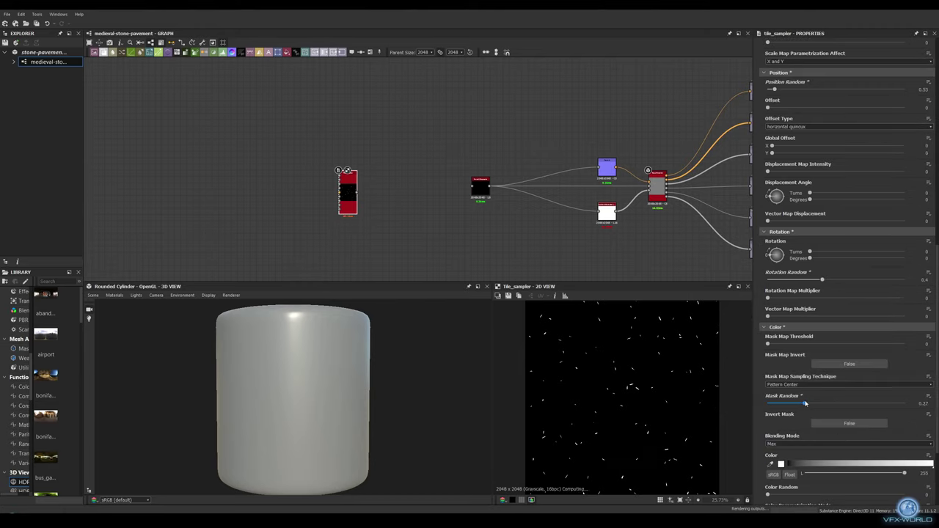
pyautogui.scroll(-1, 829, 402)
pyautogui.click(826, 429)
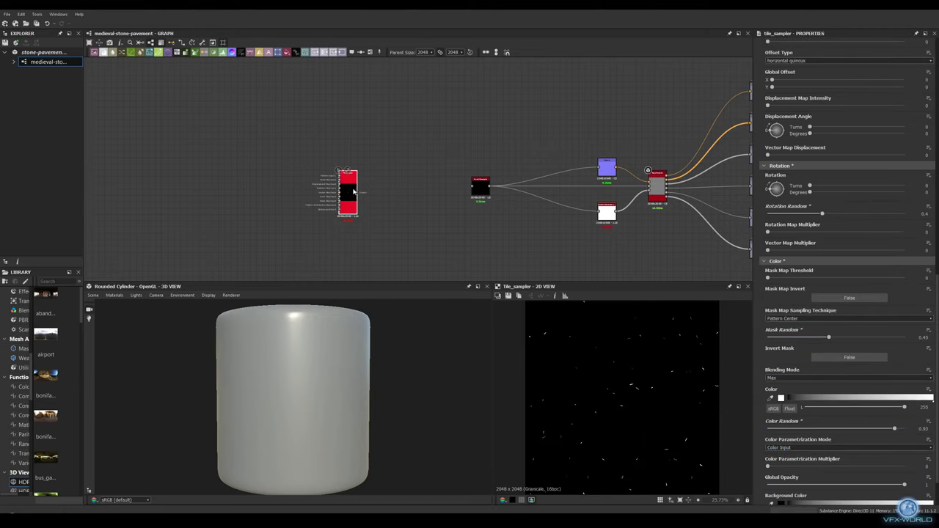
pyautogui.moveTo(354, 192); pyautogui.dragTo(411, 201)
pyautogui.click(400, 211)
# - Add a Distance node after Histogram Scan with Maximum Distance 5000
pyautogui.click(440, 220)
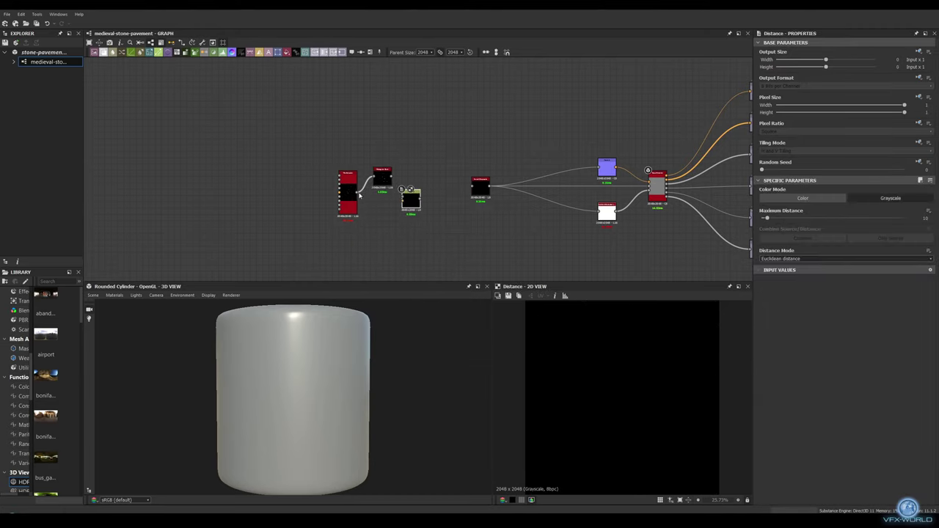
pyautogui.press('Return')
pyautogui.scroll(2, 564, 175)
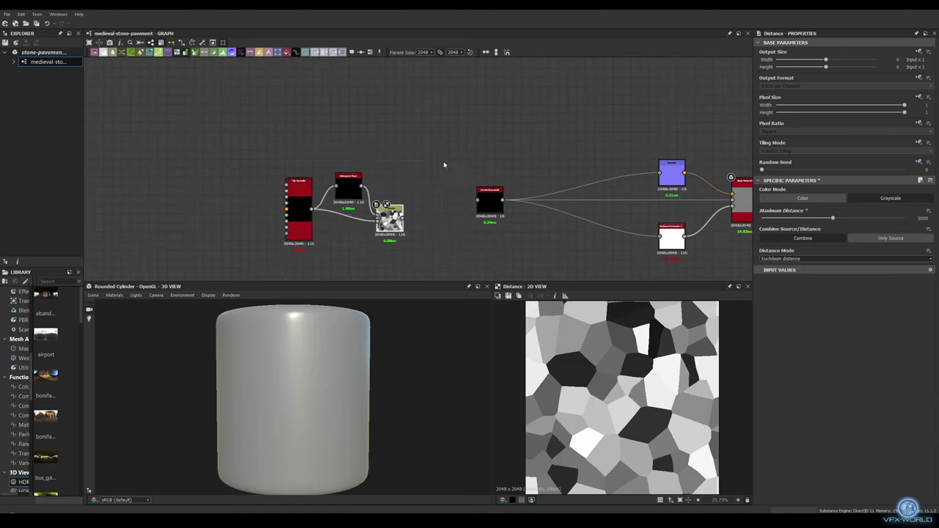
pyautogui.scroll(2, 564, 175)
# - Warp the Distance cells with a Directional Warp driven by Crystal 1, and rotate the warp angle
pyautogui.moveTo(274, 189); pyautogui.dragTo(316, 181, button='middle')
pyautogui.press('space')
pyautogui.press('Return')
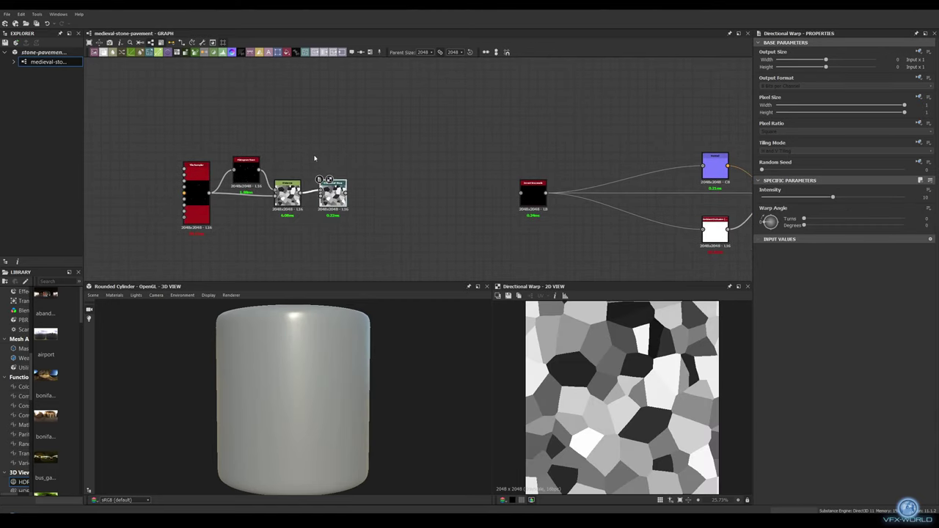
pyautogui.press('space')
pyautogui.press('Return')
pyautogui.press('Return')
pyautogui.doubleClick(334, 192)
pyautogui.moveTo(309, 138); pyautogui.dragTo(320, 195)
pyautogui.moveTo(804, 225); pyautogui.dragTo(845, 225)
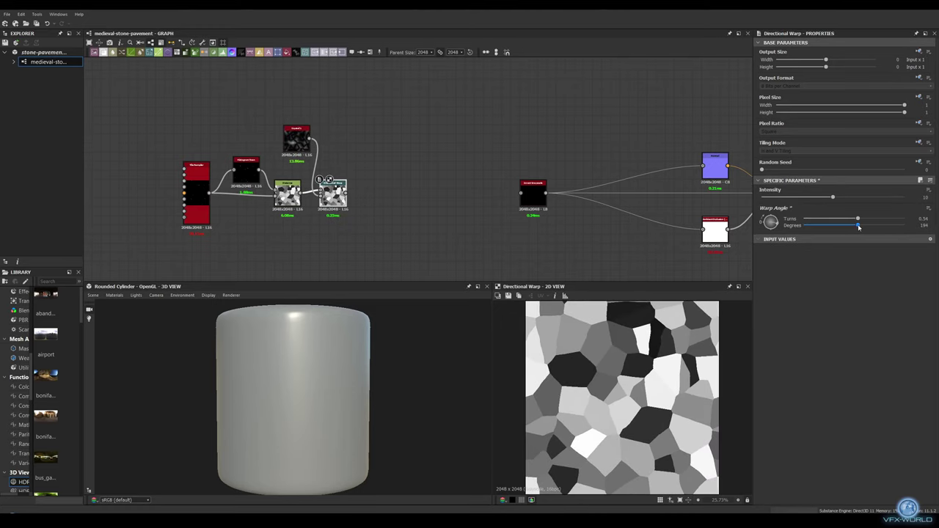
# - Insert an Edge Detect with edge width 1.15 and roundness about 3
pyautogui.moveTo(354, 193); pyautogui.dragTo(521, 193)
pyautogui.press('space')
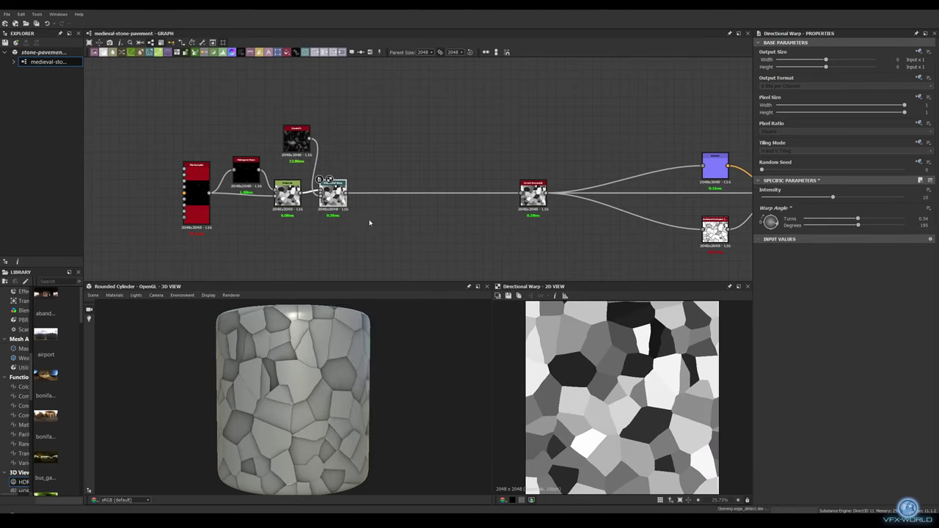
pyautogui.press('Return')
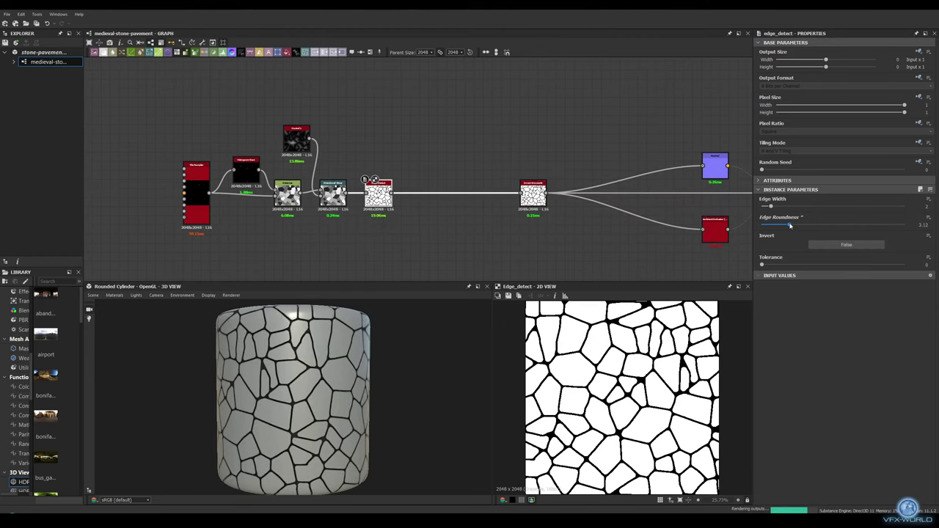
pyautogui.moveTo(771, 207); pyautogui.dragTo(764, 206)
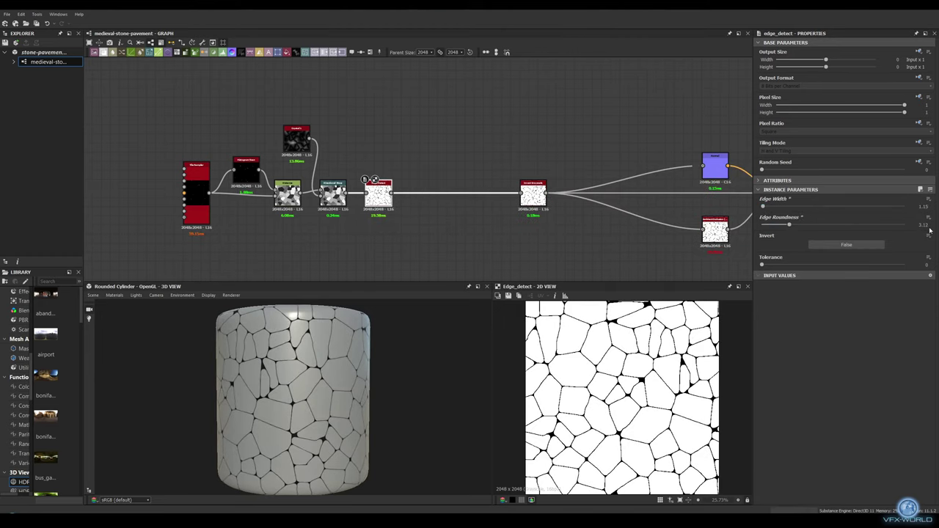
pyautogui.moveTo(930, 230); pyautogui.dragTo(933, 230)
pyautogui.scroll(-3, 330, 198)
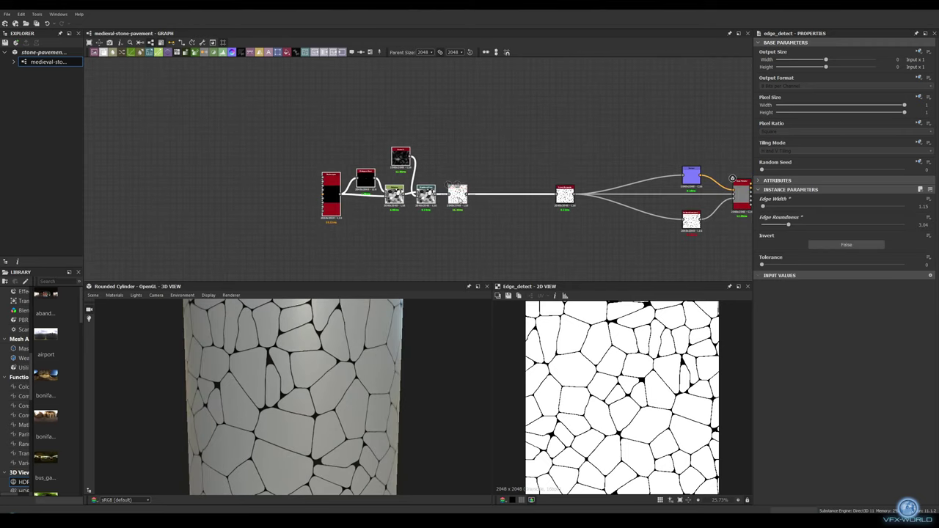
# - Add a Flood Fill node after Edge Detect, undoing an unwanted trial node
pyautogui.moveTo(334, 200); pyautogui.dragTo(308, 204, button='middle')
pyautogui.press('space')
pyautogui.write('flood fill')
pyautogui.press('Return')
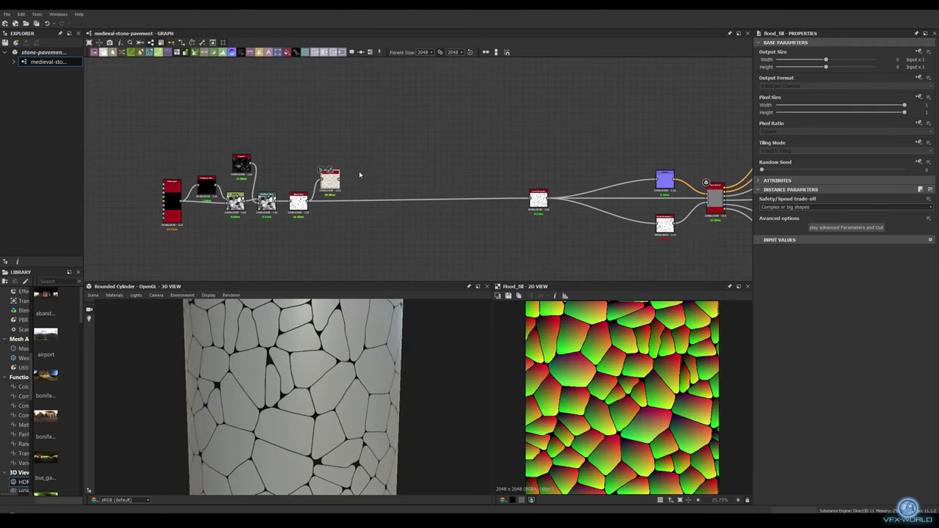
pyautogui.scroll(2, 308, 191)
pyautogui.press('space')
pyautogui.press('Return')
pyautogui.hotkey('ctrl', 'z')
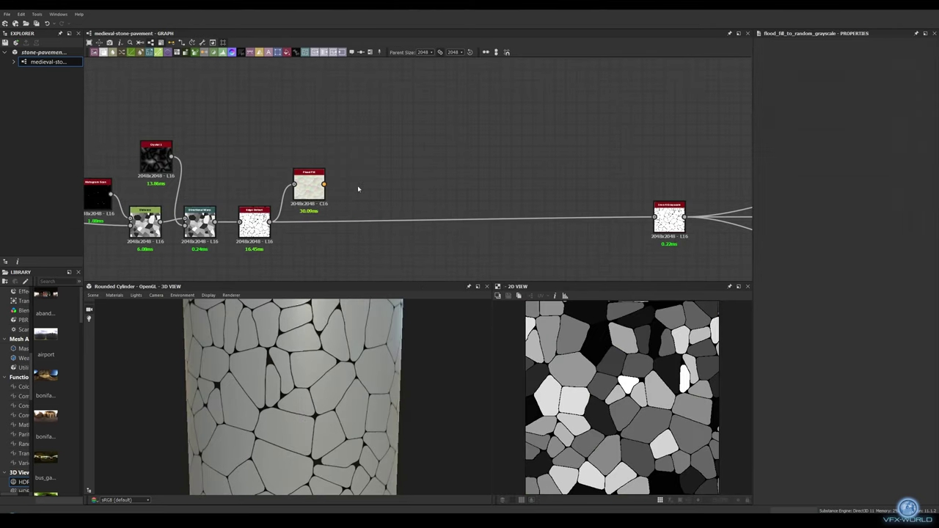
# - Add a Flood Fill to Gradient with maximum angle variation, and duplicate it with a new seed
pyautogui.press('space')
pyautogui.click(345, 228)
pyautogui.moveTo(851, 237); pyautogui.dragTo(904, 237)
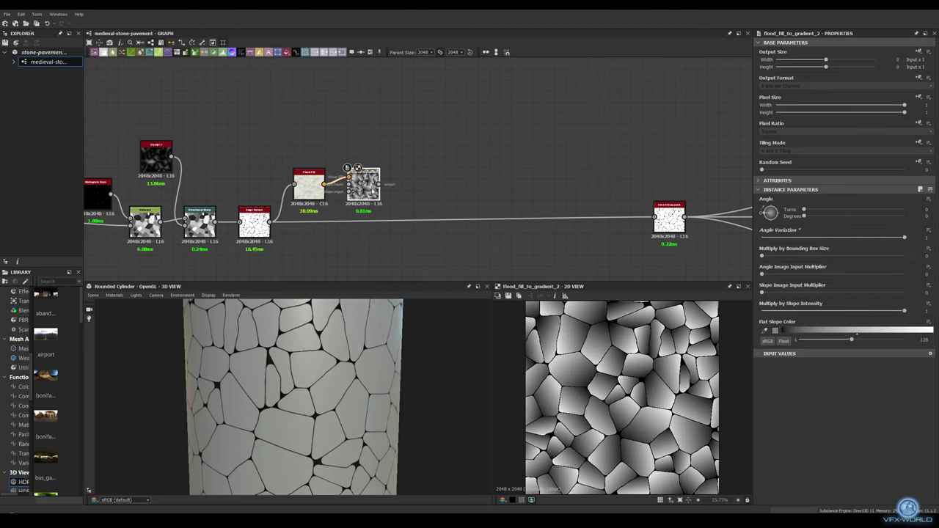
pyautogui.hotkey('ctrl', 'd')
pyautogui.hotkey('ctrl', 'd')
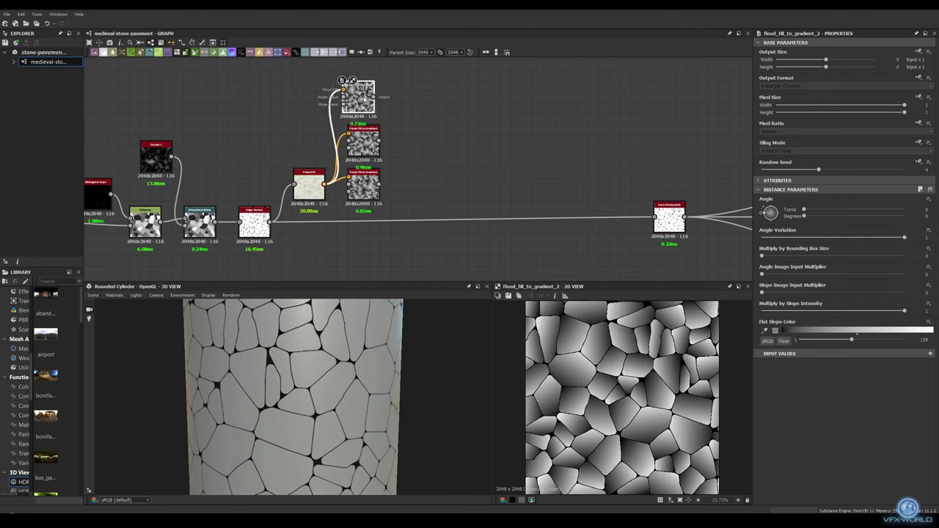
pyautogui.moveTo(822, 172); pyautogui.dragTo(861, 171)
# - Add a Perlin Noise node below the chain
pyautogui.scroll(-2, 364, 148)
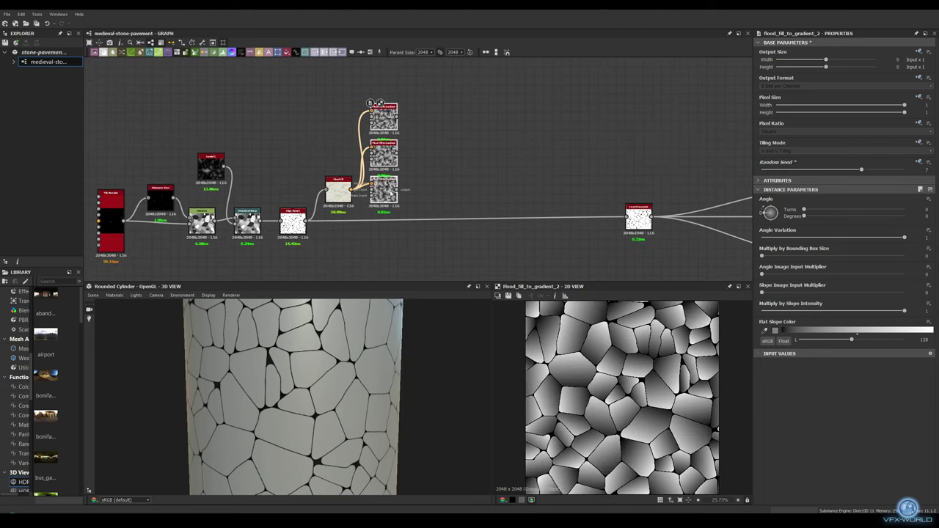
pyautogui.scroll(-1, 359, 177)
pyautogui.moveTo(357, 193); pyautogui.dragTo(319, 198, button='middle')
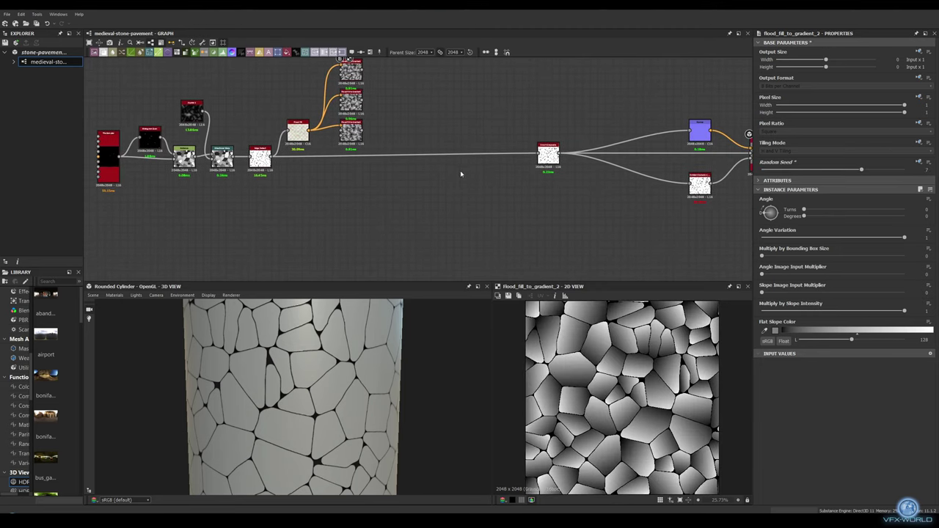
pyautogui.press('space')
pyautogui.click(341, 213)
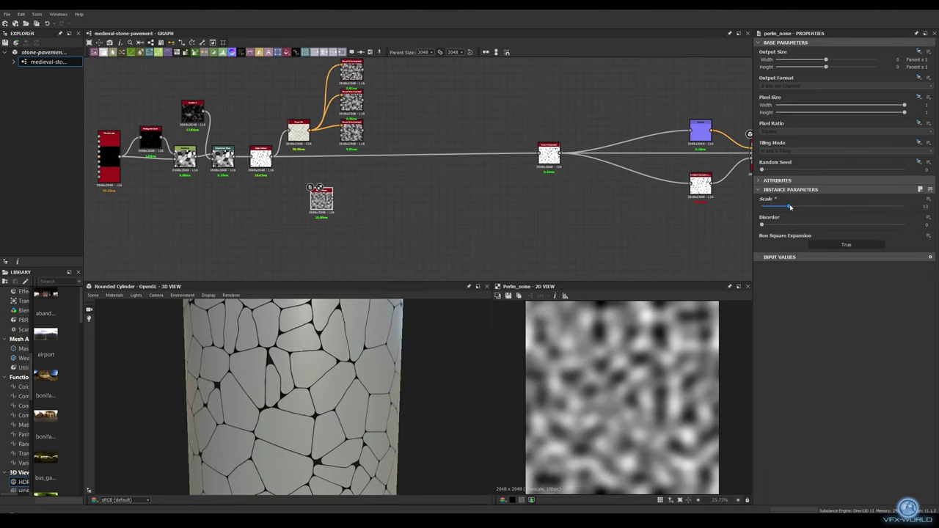
# - Add a Slope Blur Grayscale after Perlin Noise with higher samples and intensity
pyautogui.press('space')
pyautogui.click(367, 213)
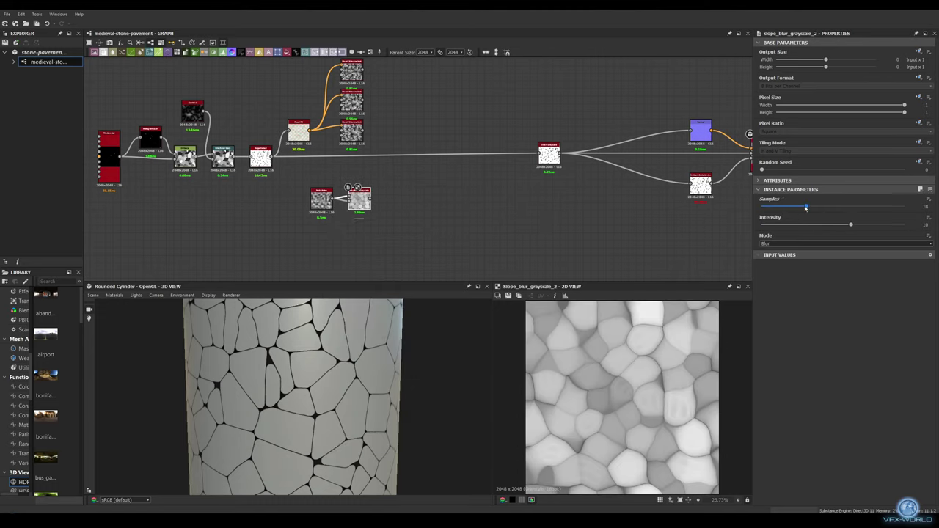
pyautogui.click(784, 226)
pyautogui.moveTo(784, 228); pyautogui.dragTo(788, 227)
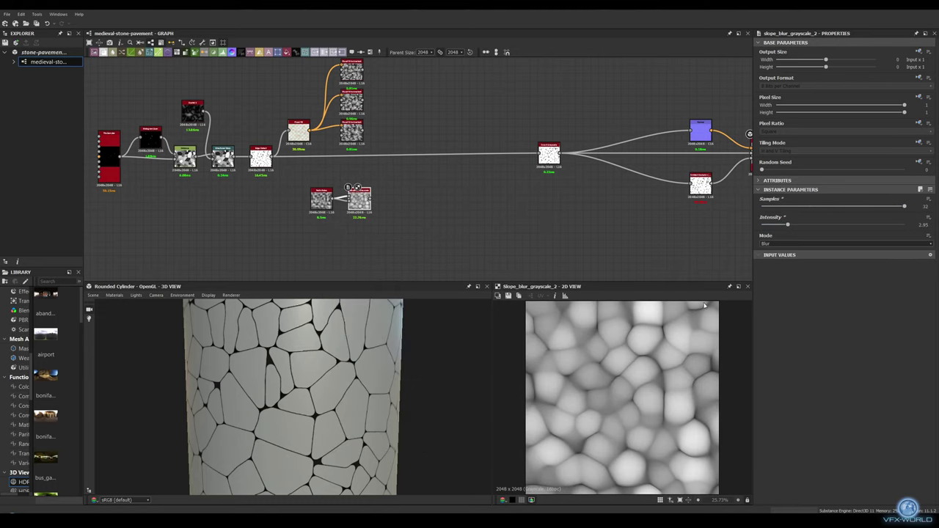
pyautogui.scroll(1, 704, 305)
# - Rearrange the node branches and add a Directional Warp after Slope Blur, driven by the warped cells
pyautogui.moveTo(440, 220); pyautogui.dragTo(492, 246, button='middle')
pyautogui.moveTo(410, 201); pyautogui.dragTo(411, 250)
pyautogui.moveTo(316, 157); pyautogui.dragTo(356, 148)
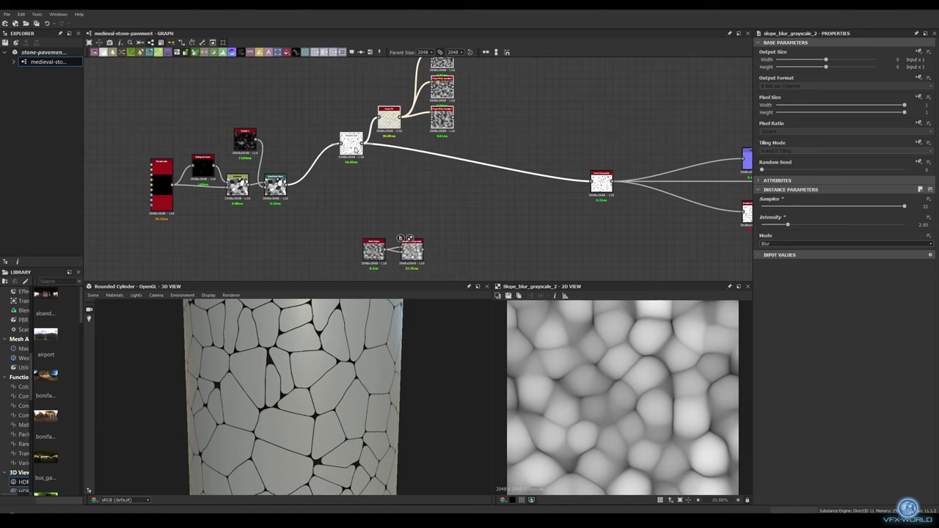
pyautogui.moveTo(438, 239); pyautogui.dragTo(419, 242, button='middle')
pyautogui.press('space')
pyautogui.click(455, 236)
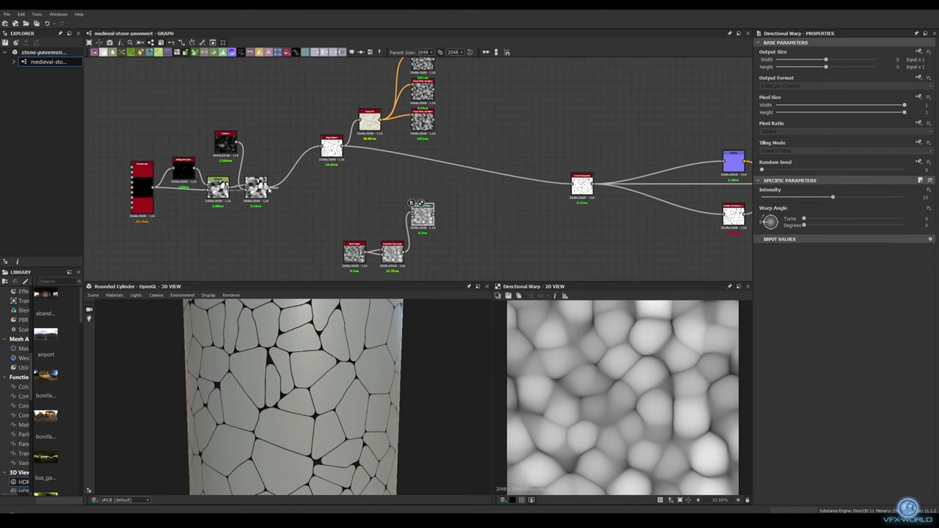
pyautogui.moveTo(269, 188); pyautogui.dragTo(410, 215)
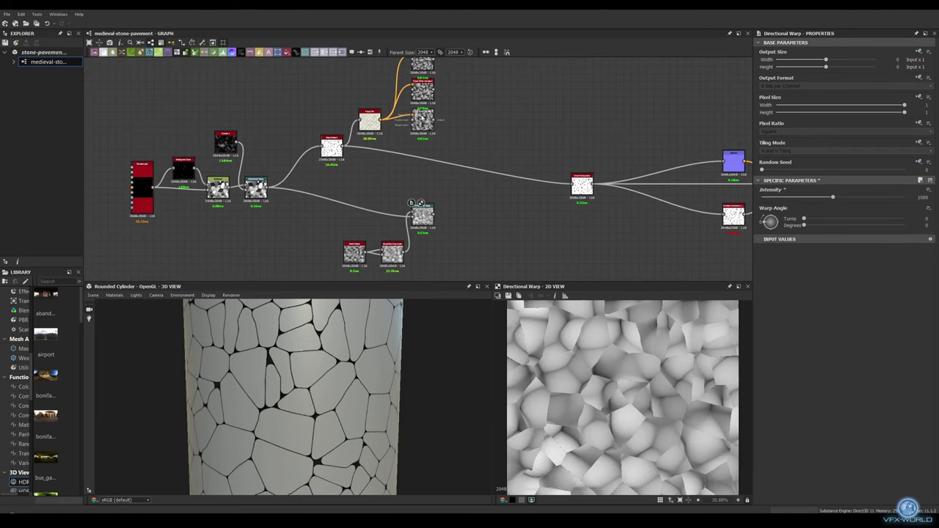
# - Blend the Directional Warp over the gradients in Min (Darken) mode at 0.5 opacity
pyautogui.click(422, 119)
pyautogui.press('space')
pyautogui.click(460, 125)
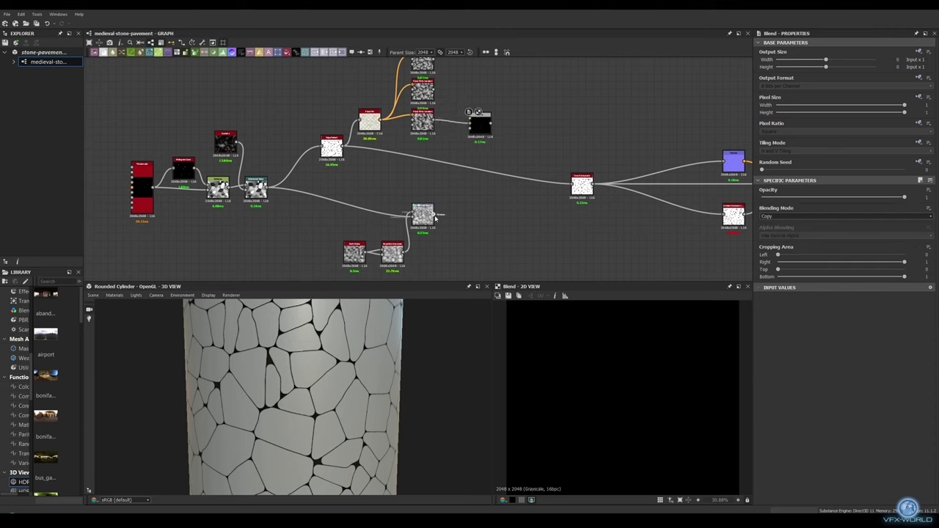
pyautogui.moveTo(436, 216)
pyautogui.mouseDown()
pyautogui.moveTo(470, 124)
pyautogui.moveTo(571, 185)
pyautogui.mouseUp()
pyautogui.click(843, 216)
pyautogui.click(785, 250)
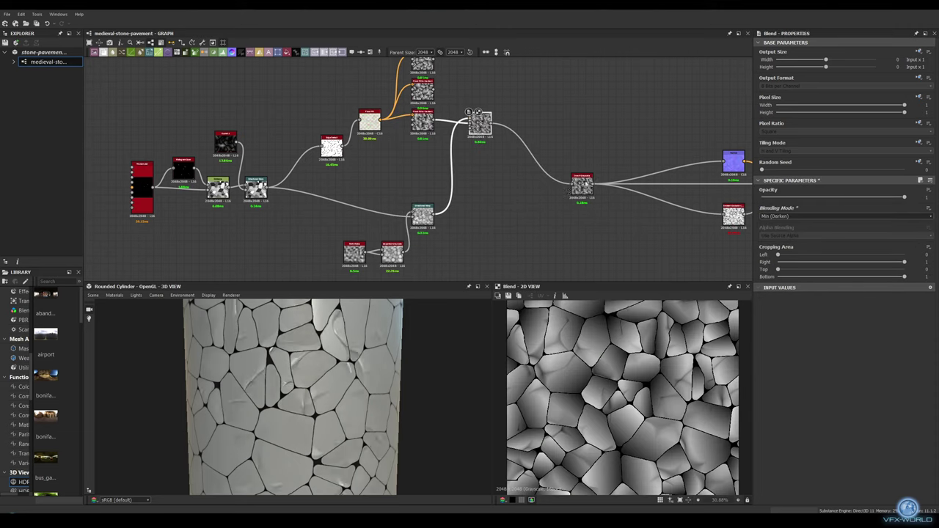
pyautogui.write('0.5')
pyautogui.press('Return')
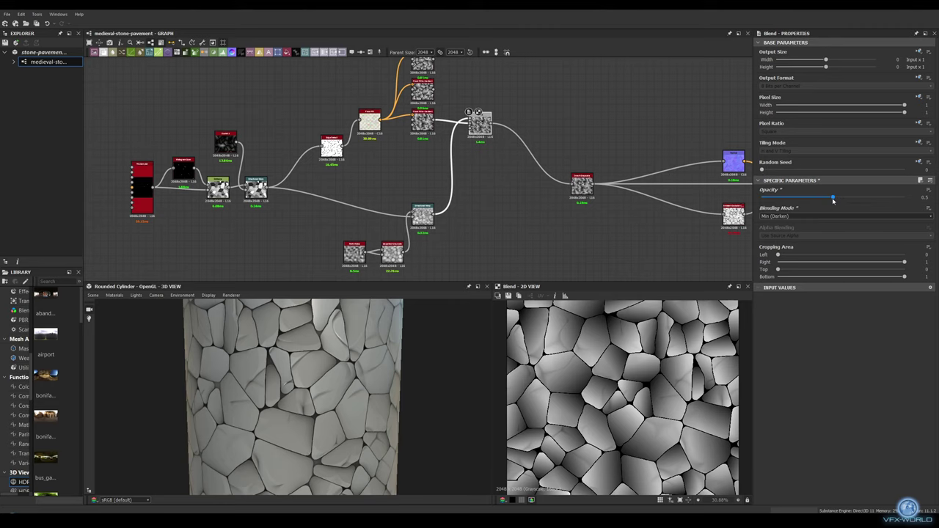
# - Move the Blend and the lower nodes upward in the graph
pyautogui.scroll(3, 270, 374)
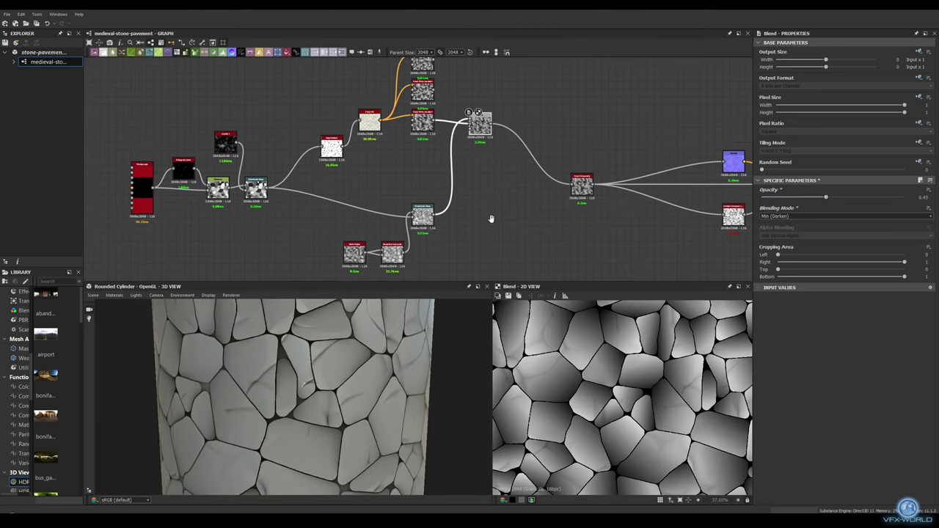
pyautogui.moveTo(490, 190); pyautogui.dragTo(433, 219, button='middle')
pyautogui.scroll(-3, 391, 254)
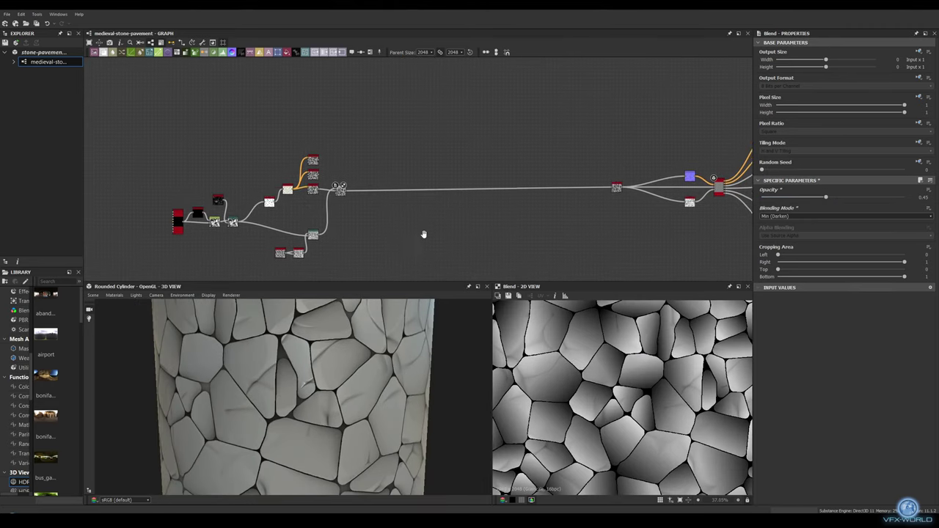
pyautogui.scroll(4, 439, 224)
pyautogui.moveTo(416, 174); pyautogui.dragTo(424, 143)
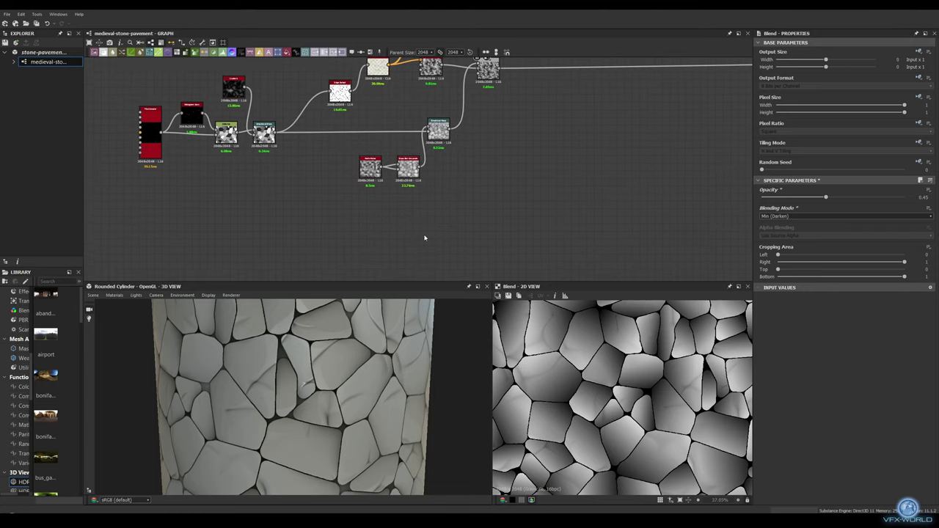
pyautogui.press('space')
# - Add a lower-scale Perlin Noise feeding a new Directional Warp
pyautogui.click(440, 254)
pyautogui.click(803, 208)
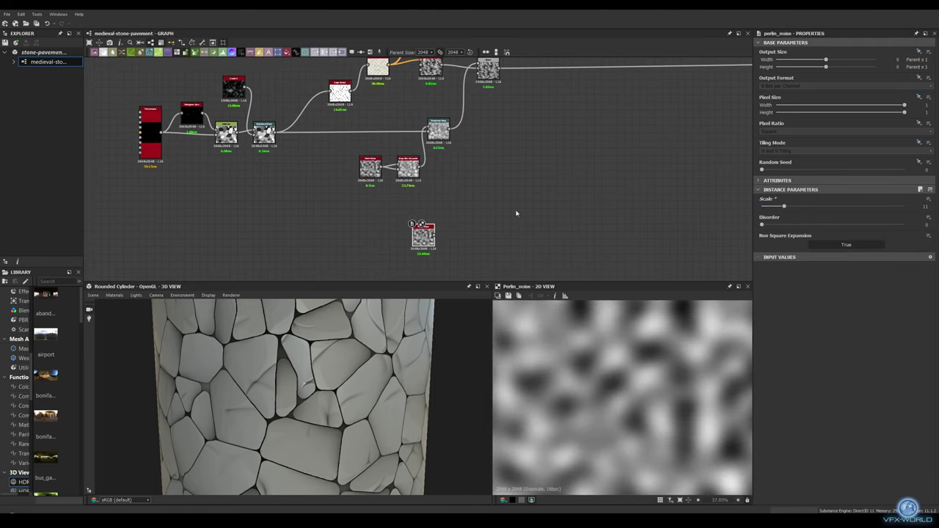
pyautogui.moveTo(435, 235); pyautogui.dragTo(277, 133)
pyautogui.click(462, 253)
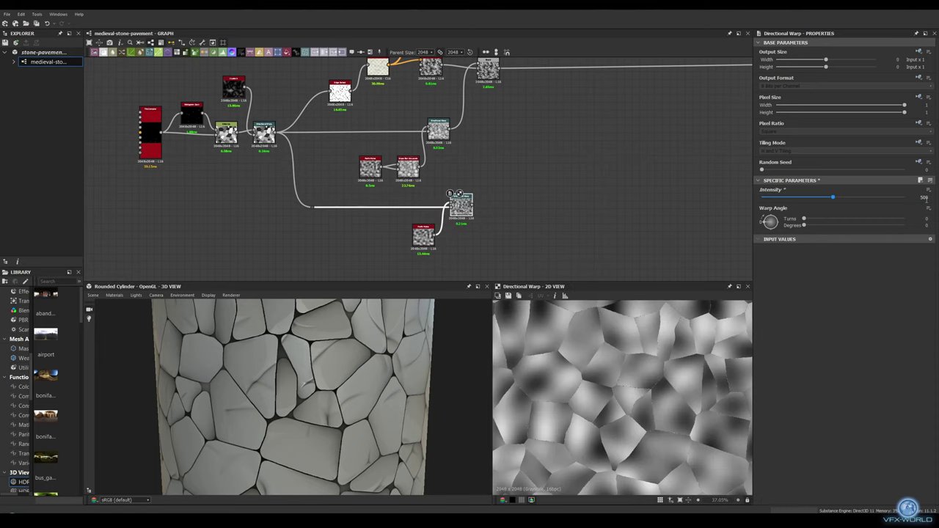
# - Warp by the stone pattern and Multiply-blend the result in at about 0.48 opacity
pyautogui.moveTo(467, 217); pyautogui.dragTo(349, 252, button='middle')
pyautogui.moveTo(346, 239); pyautogui.dragTo(389, 102)
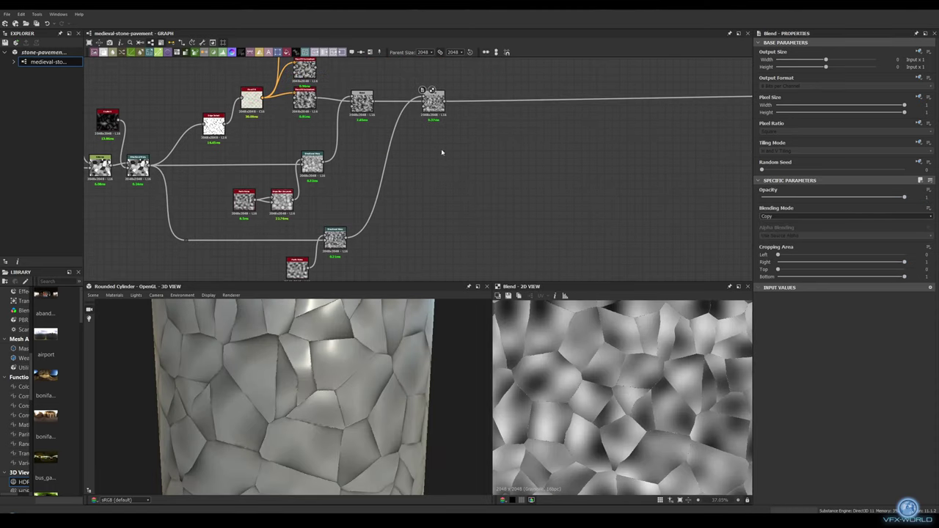
pyautogui.moveTo(430, 99); pyautogui.dragTo(403, 157, button='middle')
pyautogui.click(815, 217)
pyautogui.click(813, 240)
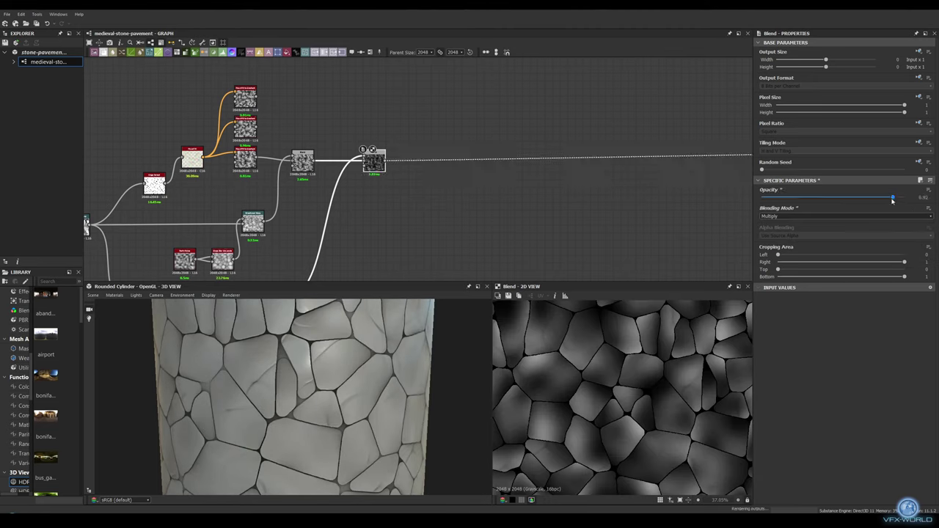
pyautogui.moveTo(892, 198); pyautogui.dragTo(831, 198)
pyautogui.click(95, 296)
# - Enable displacement on the preview material with Tessellation Factor 20
pyautogui.click(125, 316)
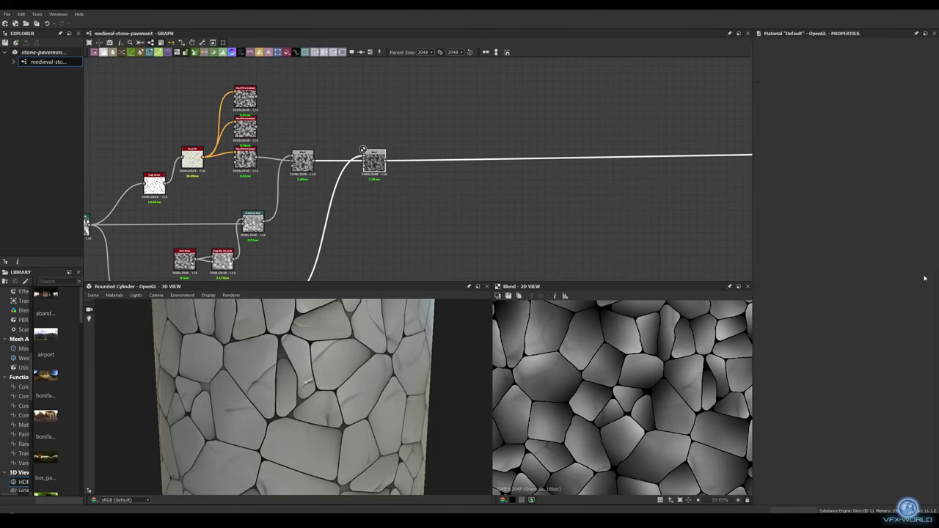
pyautogui.click(902, 257)
pyautogui.click(865, 276)
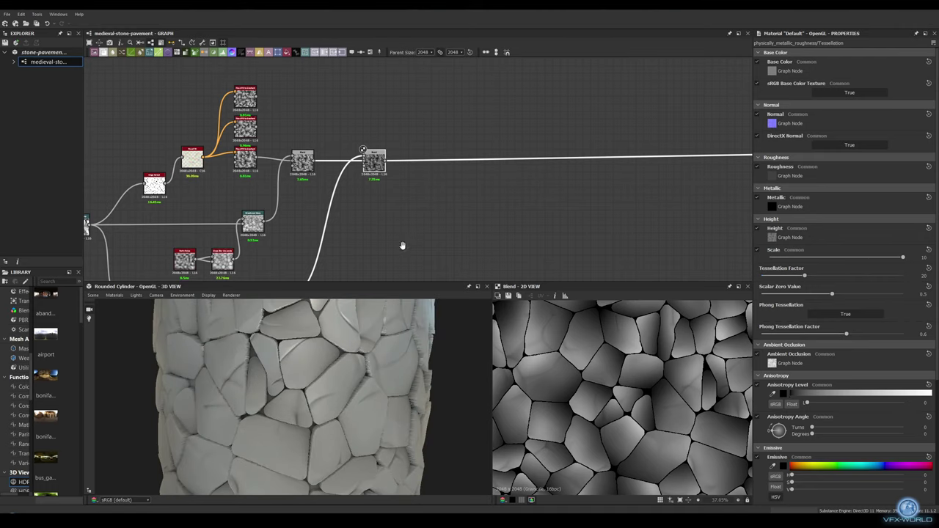
# - Add a Blend merging two gradient branches in Min (Darken) mode
pyautogui.moveTo(403, 247); pyautogui.dragTo(356, 278, button='middle')
pyautogui.moveTo(341, 196); pyautogui.dragTo(398, 163)
pyautogui.moveTo(212, 165)
pyautogui.mouseDown()
pyautogui.moveTo(393, 166)
pyautogui.moveTo(422, 134)
pyautogui.mouseUp()
pyautogui.click(844, 216)
pyautogui.click(844, 257)
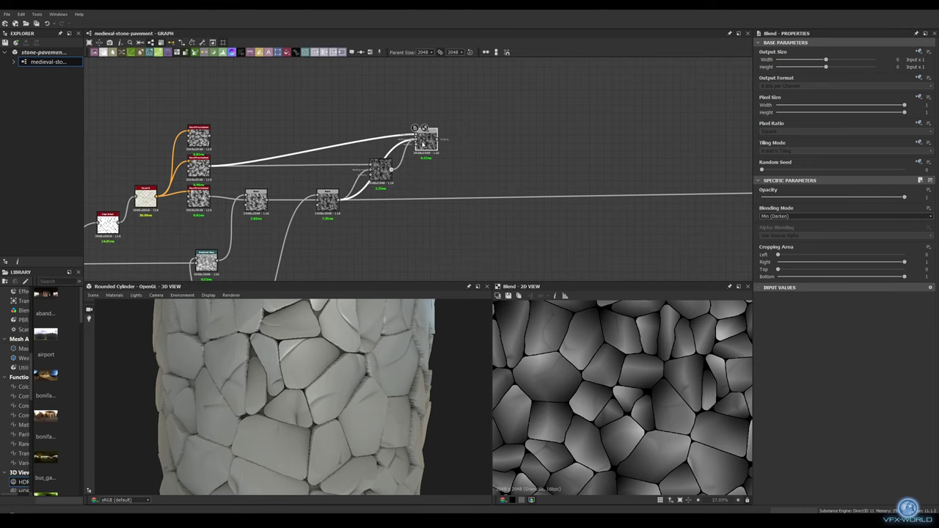
# - Feed the Min (Darken) Blend into the output and add a Flood Fill to Grayscale node
pyautogui.moveTo(489, 148); pyautogui.dragTo(368, 147, button='middle')
pyautogui.moveTo(316, 137); pyautogui.dragTo(697, 192)
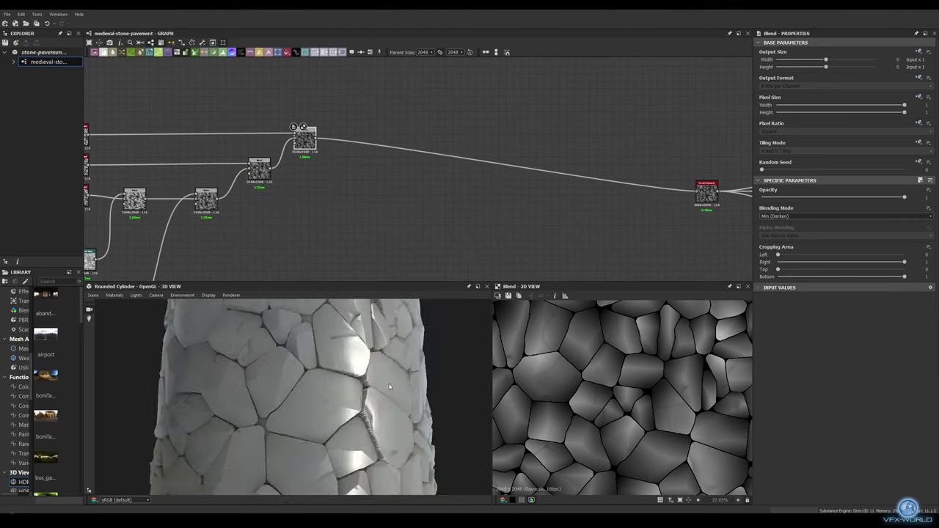
pyautogui.moveTo(161, 105); pyautogui.dragTo(333, 138, button='middle')
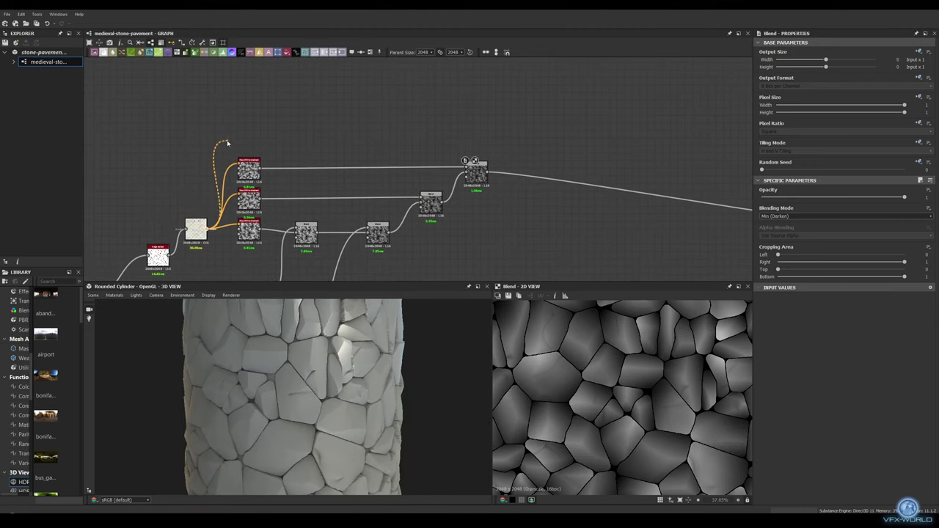
pyautogui.moveTo(227, 144); pyautogui.dragTo(228, 144)
pyautogui.click(264, 176)
pyautogui.moveTo(275, 200)
pyautogui.mouseDown(button='middle')
pyautogui.moveTo(308, 123)
pyautogui.moveTo(267, 176)
pyautogui.moveTo(179, 179)
pyautogui.mouseUp(button='middle')
# - Add Auto Levels after the grayscale and a Multiply Blend feeding the output
pyautogui.moveTo(397, 115); pyautogui.dragTo(397, 116)
pyautogui.click(440, 220)
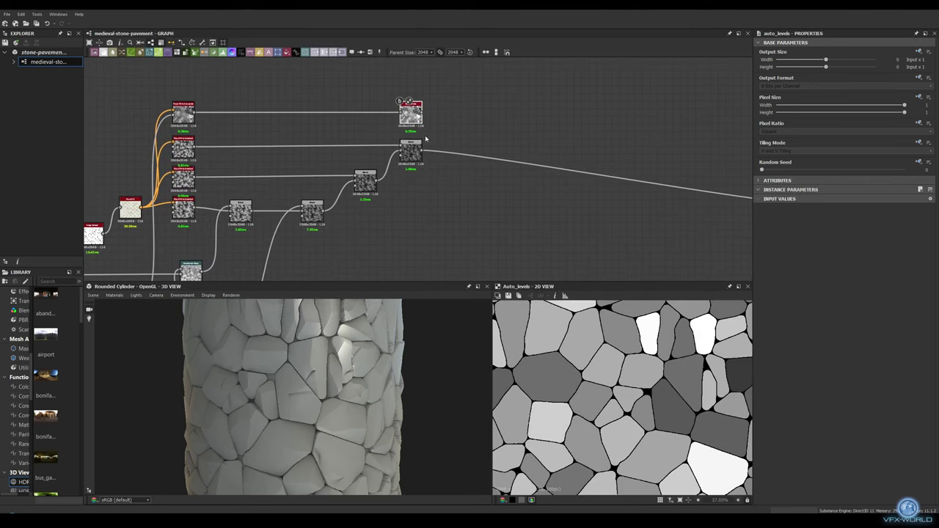
pyautogui.moveTo(440, 221); pyautogui.dragTo(359, 228, button='middle')
pyautogui.moveTo(397, 121); pyautogui.dragTo(723, 199)
pyautogui.click(385, 125)
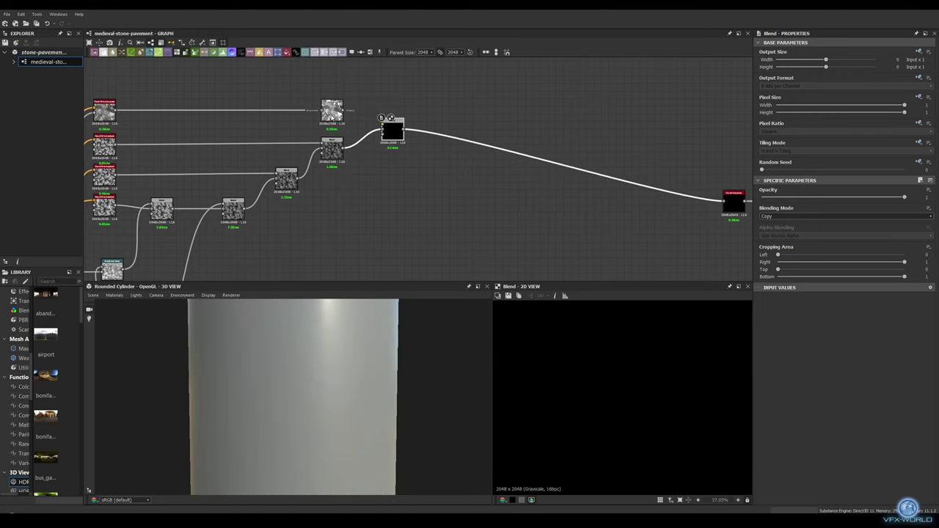
pyautogui.click(844, 216)
pyautogui.click(844, 237)
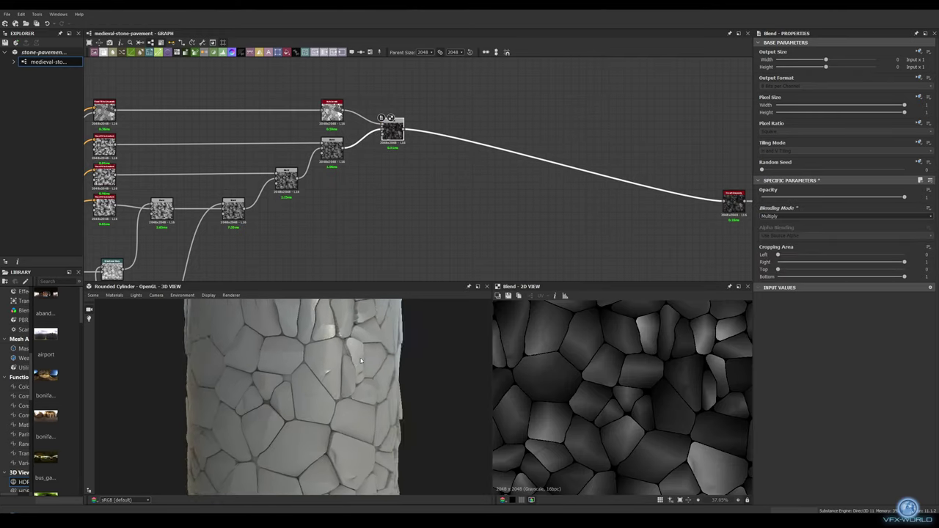
pyautogui.scroll(-3, 291, 205)
pyautogui.scroll(2, 291, 205)
pyautogui.scroll(2, 290, 198)
# - Paste an Auto Levels node after the Blend
pyautogui.scroll(2, 292, 183)
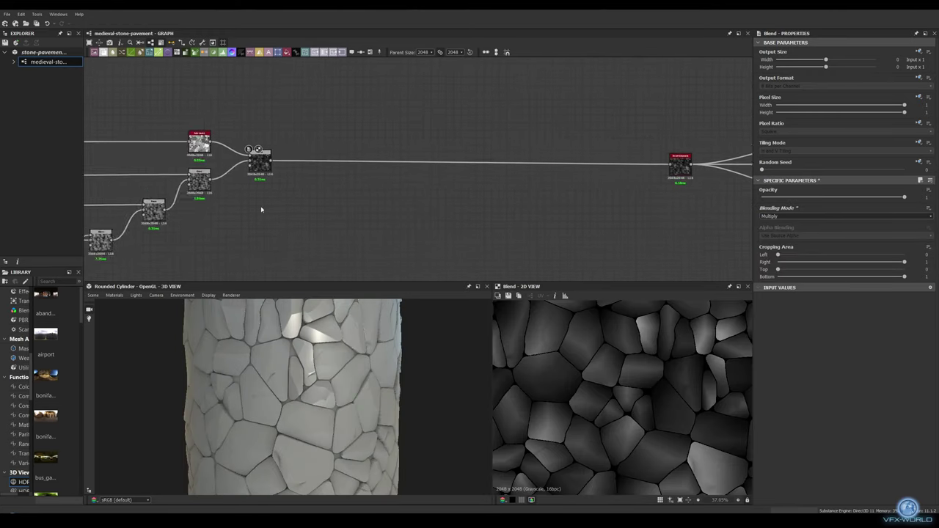
pyautogui.scroll(2, 293, 169)
pyautogui.hotkey('ctrl', 'v')
pyautogui.moveTo(373, 201); pyautogui.dragTo(313, 217, button='middle')
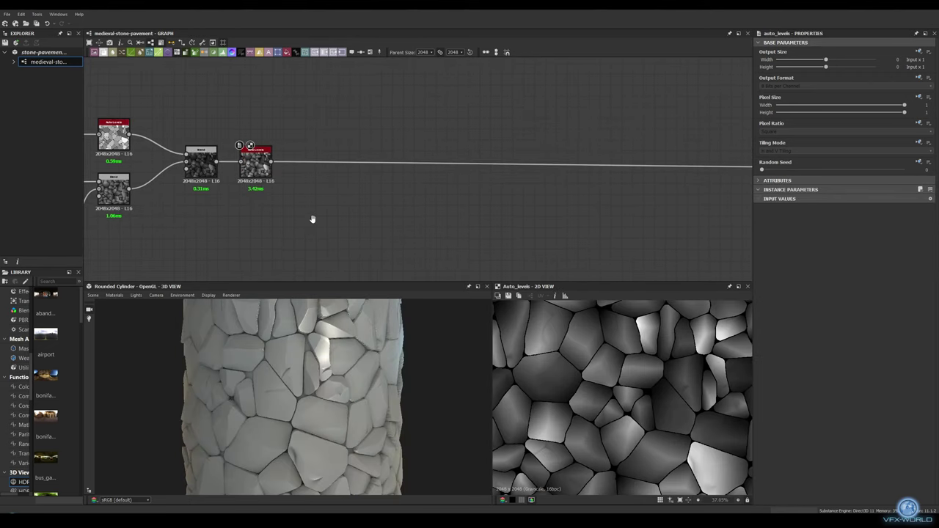
pyautogui.scroll(-2, 462, 180)
# - Wrap all the stone shape nodes in a frame
pyautogui.hotkey('ctrl', 'a')
pyautogui.hotkey('ctrl', 'f')
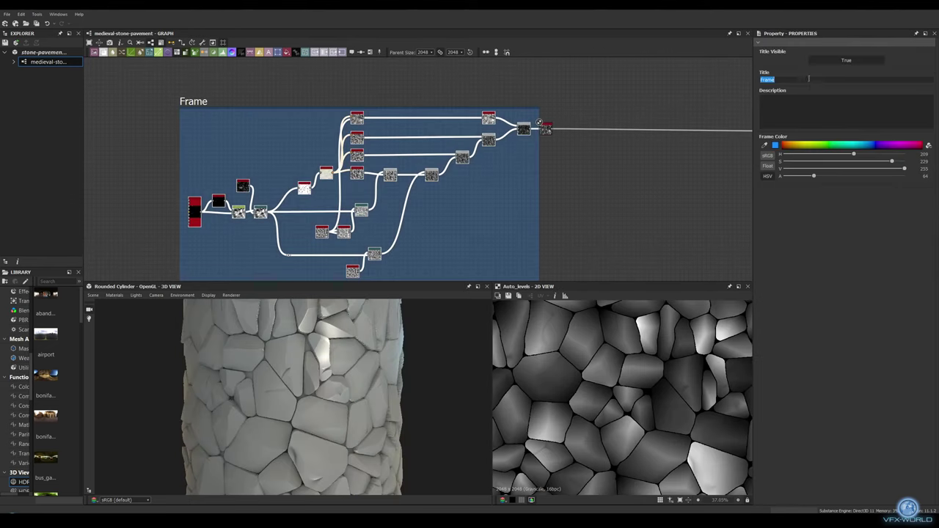
pyautogui.scroll(3, 797, 169)
pyautogui.moveTo(377, 151); pyautogui.dragTo(393, 207, button='middle')
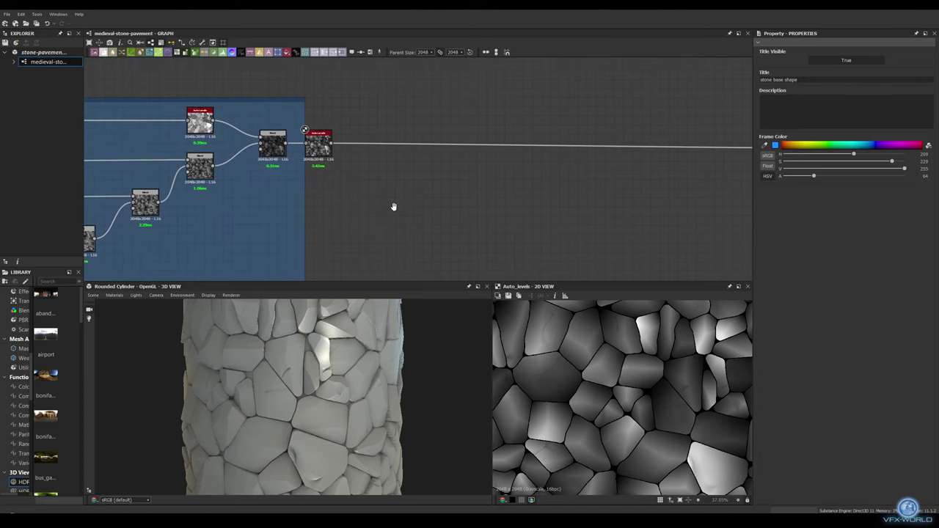
# - Add Slope Blur Grayscale, Directional Warp and Gaussian noise nodes
pyautogui.press('space')
pyautogui.write('slope')
pyautogui.press('Return')
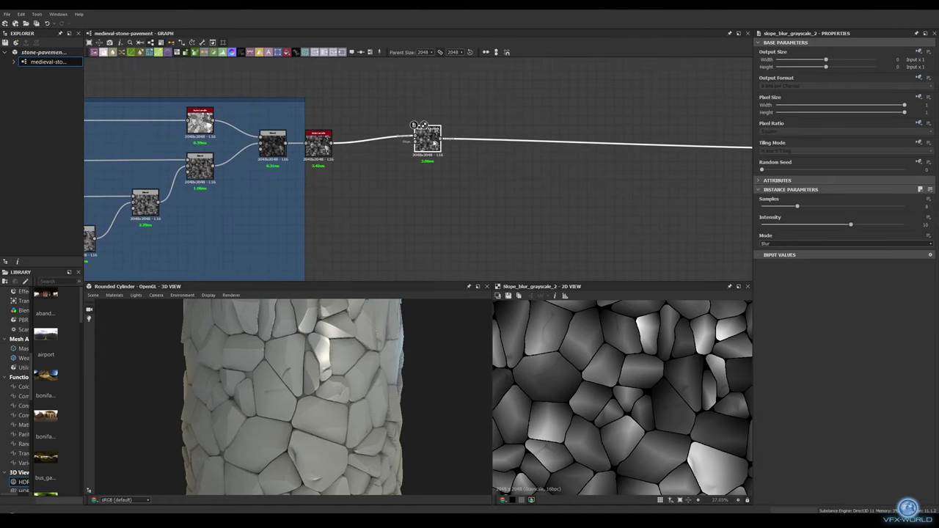
pyautogui.press('space')
pyautogui.write('directional')
pyautogui.press('Return')
pyautogui.press('space')
pyautogui.write('gaussian')
pyautogui.press('Return')
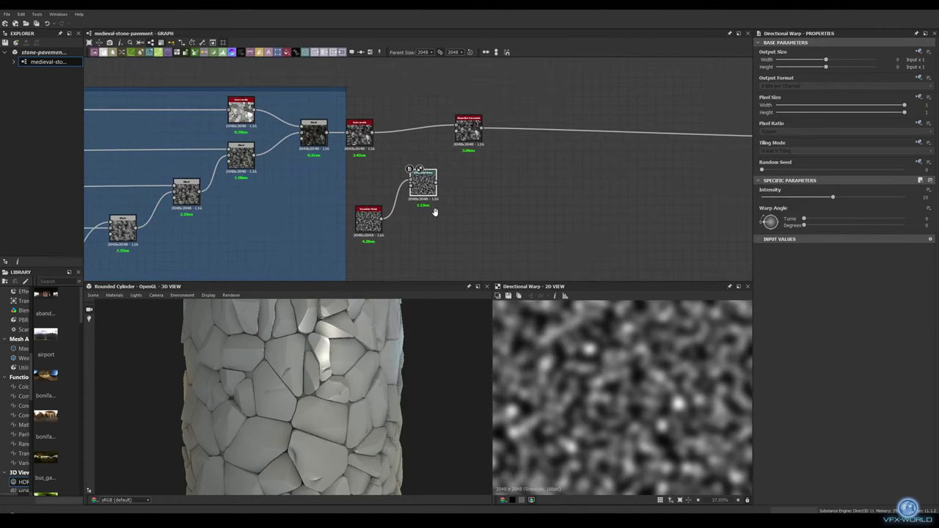
# - Wire the base stone shape into the warp; set warp intensity 100 and slope blur 0.57
pyautogui.scroll(-3, 434, 212)
pyautogui.moveTo(291, 105); pyautogui.dragTo(293, 106)
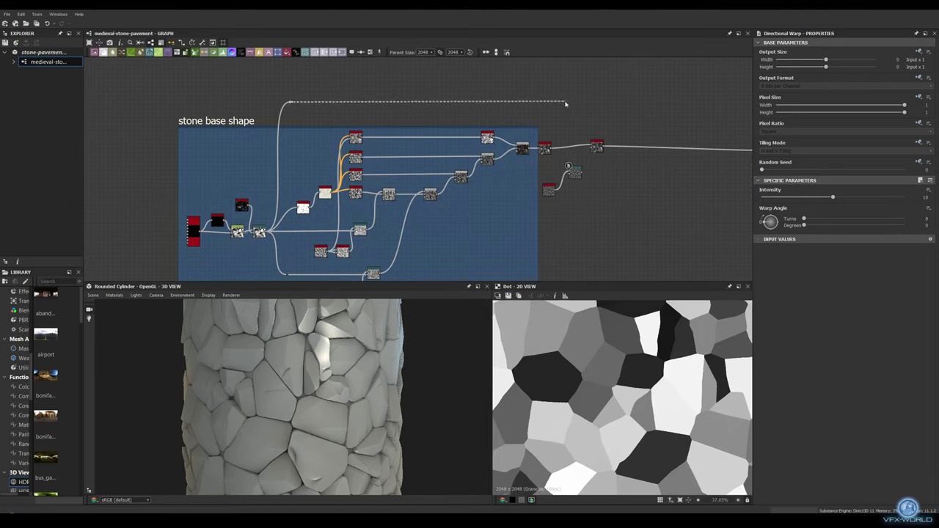
pyautogui.scroll(2, 489, 100)
pyautogui.moveTo(534, 164); pyautogui.dragTo(555, 168)
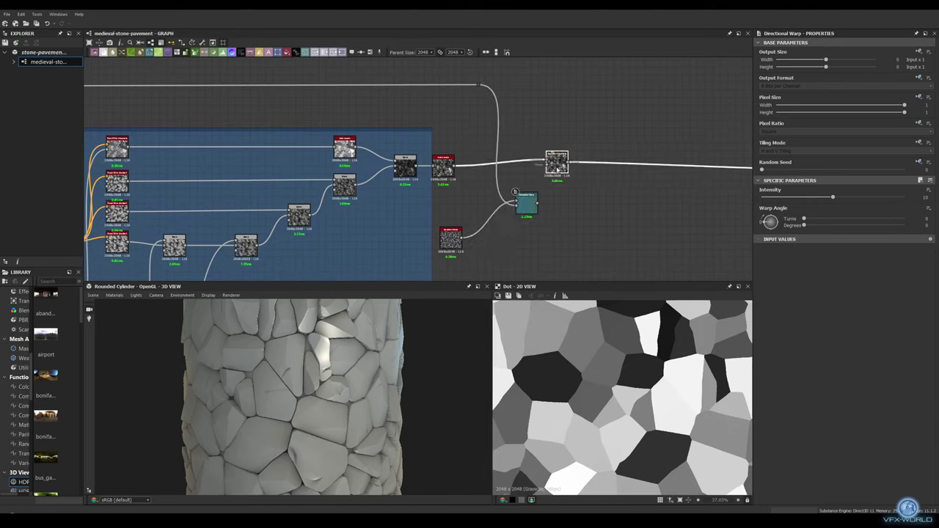
pyautogui.doubleClick(525, 205)
pyautogui.moveTo(524, 211); pyautogui.dragTo(469, 213, button='middle')
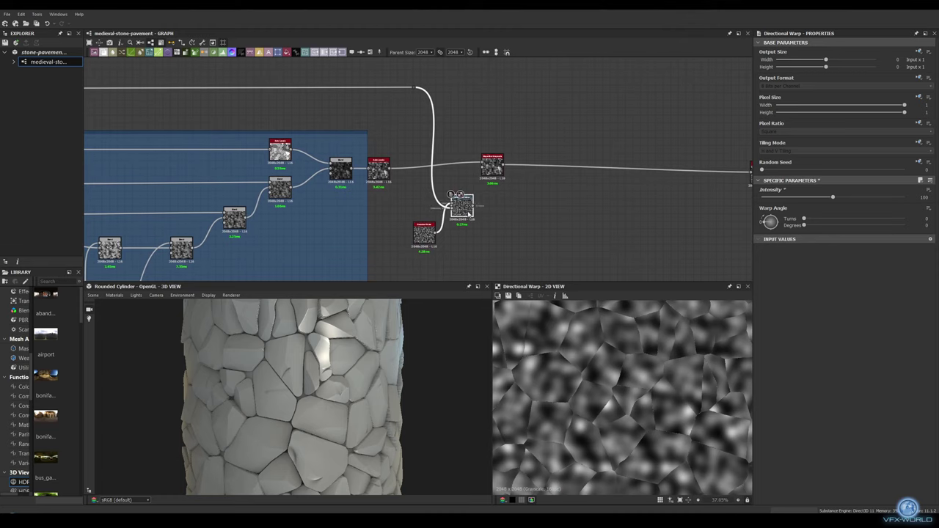
pyautogui.doubleClick(491, 166)
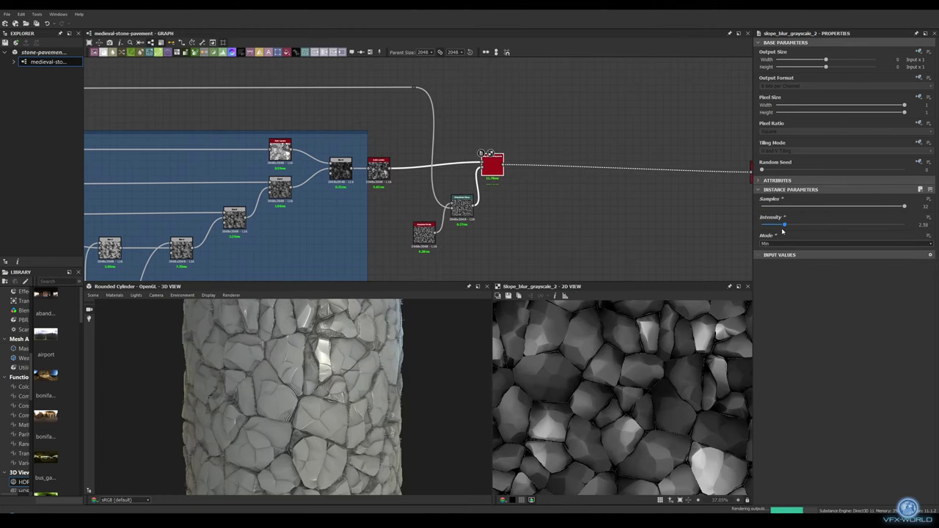
pyautogui.moveTo(782, 231); pyautogui.dragTo(767, 233)
# - Insert a Blur HQ Grayscale node at intensity 0.5 and inspect the cylinder
pyautogui.scroll(3, 327, 382)
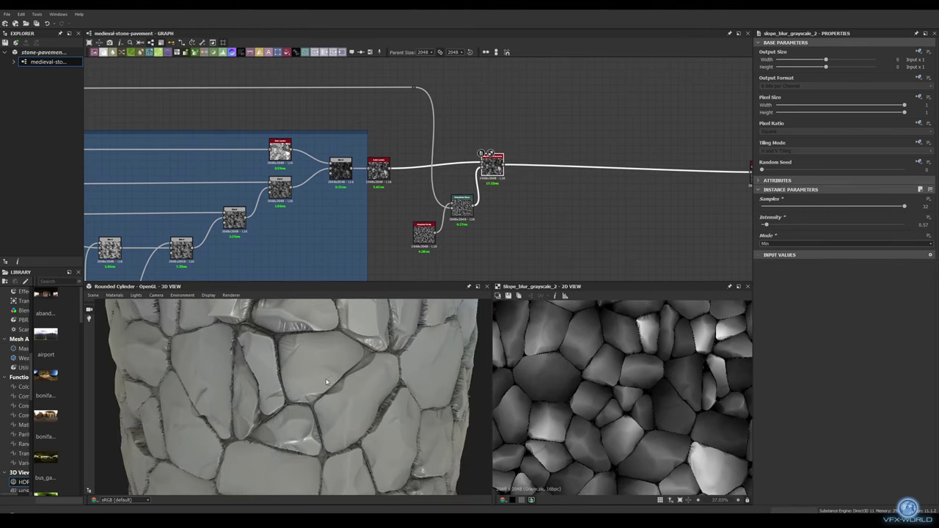
pyautogui.scroll(3, 326, 381)
pyautogui.scroll(-3, 326, 382)
pyautogui.moveTo(527, 217); pyautogui.dragTo(441, 229, button='middle')
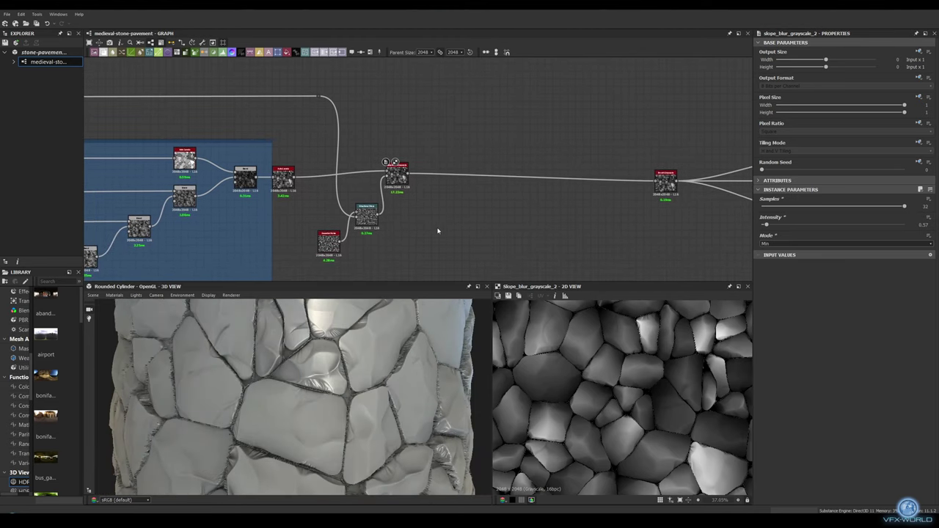
pyautogui.press('space')
pyautogui.write('blur')
pyautogui.press('Return')
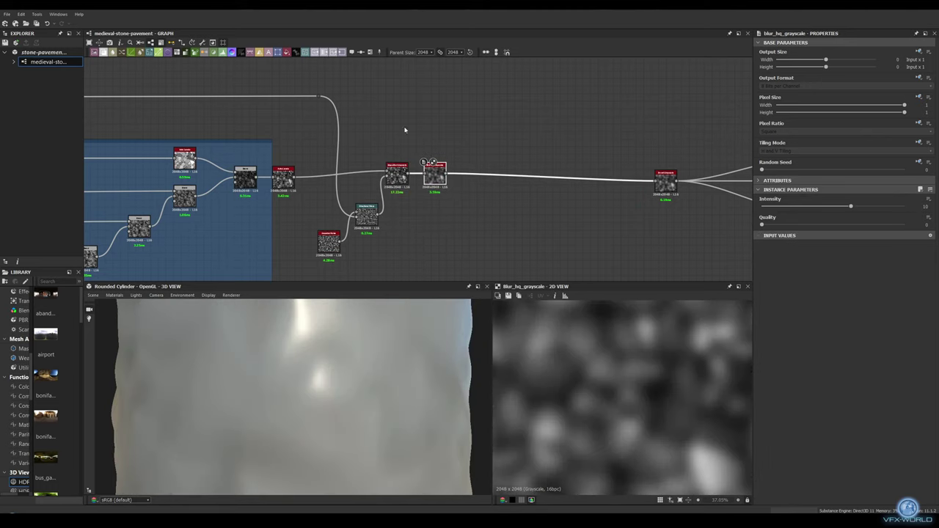
pyautogui.press('Return')
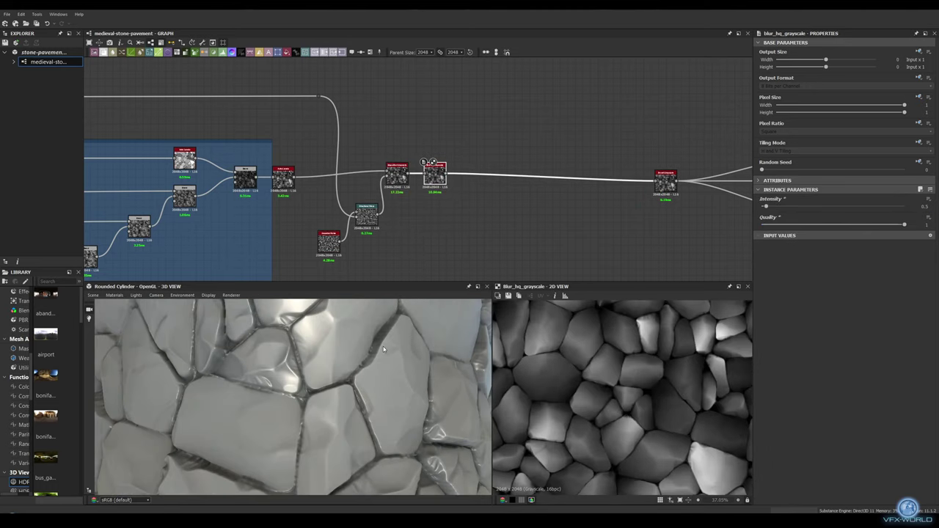
pyautogui.moveTo(308, 396); pyautogui.dragTo(366, 345)
pyautogui.scroll(-3, 400, 311)
pyautogui.scroll(-2, 506, 194)
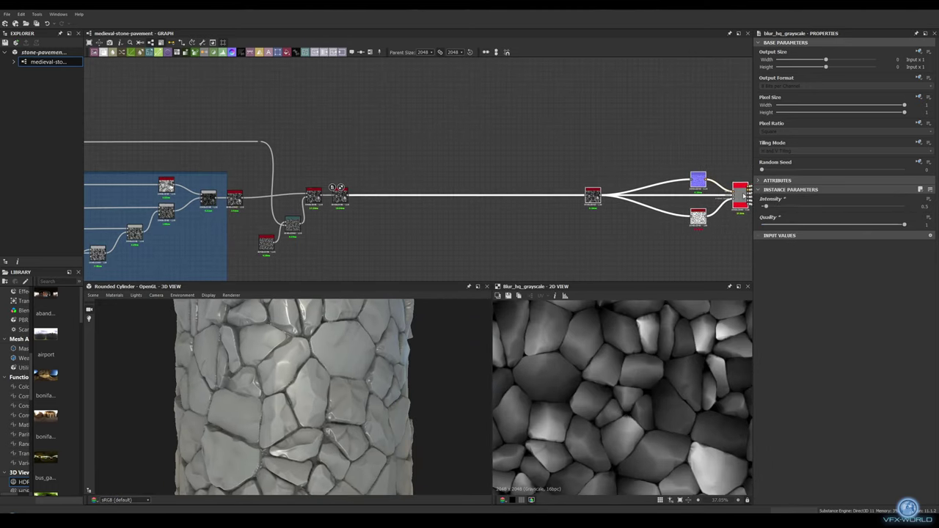
# - Add two Shadows nodes off the blur, one at light angle 0, and blend them
pyautogui.scroll(2, 419, 215)
pyautogui.scroll(2, 345, 157)
pyautogui.moveTo(348, 144); pyautogui.dragTo(392, 193)
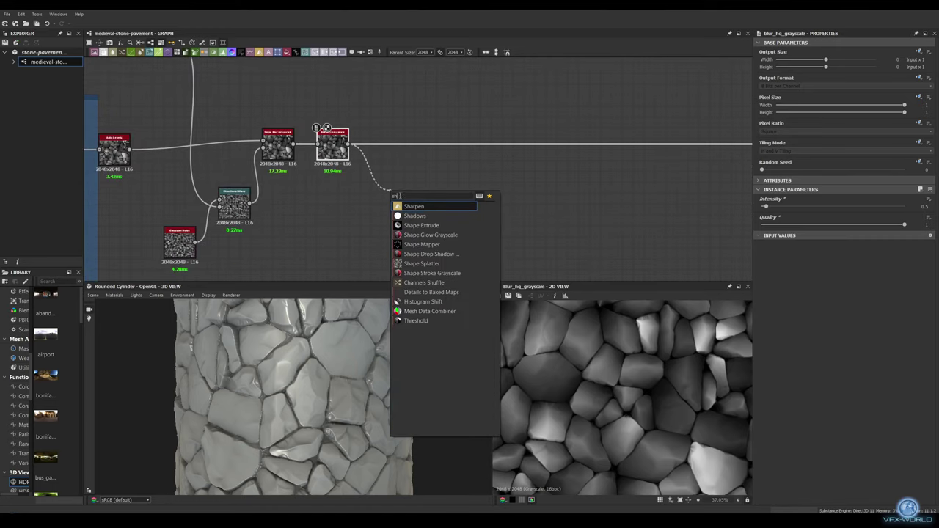
pyautogui.click(422, 309)
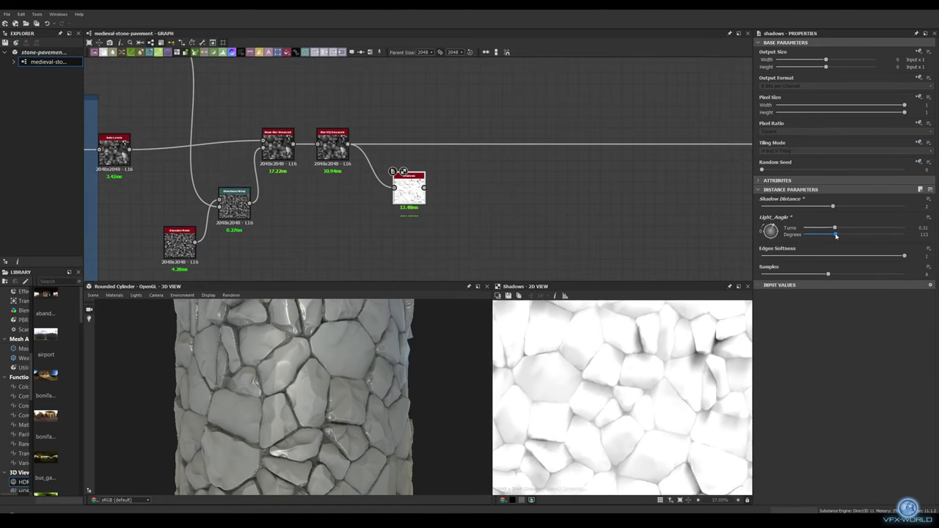
pyautogui.moveTo(836, 234); pyautogui.dragTo(783, 250)
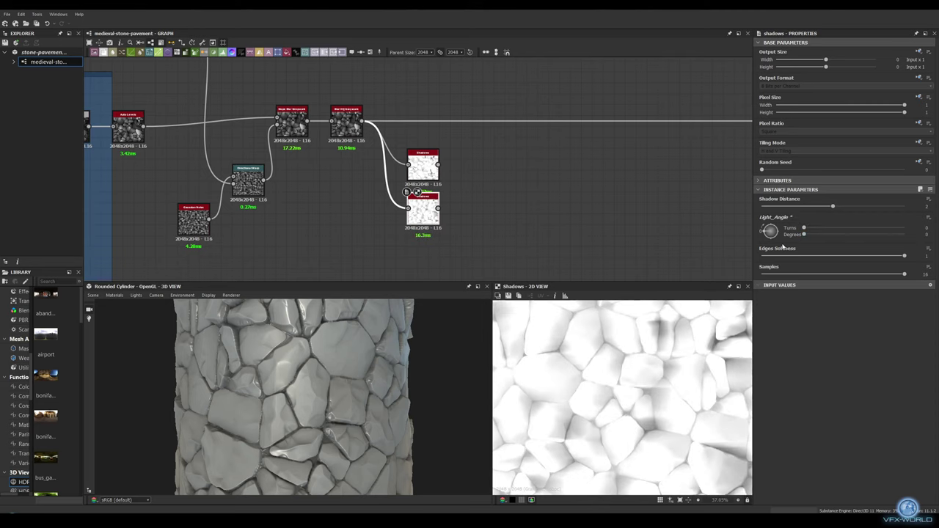
pyautogui.moveTo(583, 192); pyautogui.dragTo(417, 192, button='middle')
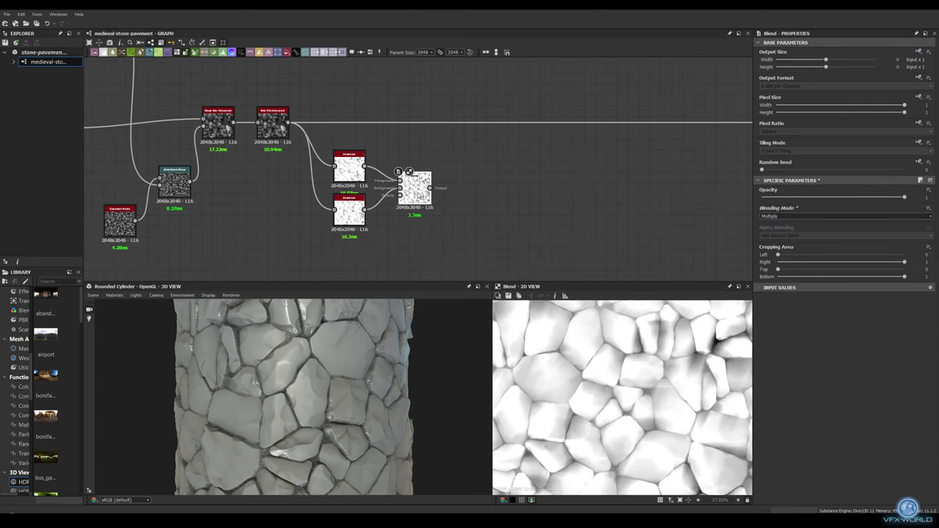
# - Add a Quantize Grayscale with a raised level, followed by an Edge Detect
pyautogui.press('space')
pyautogui.click(377, 188)
pyautogui.moveTo(780, 206); pyautogui.dragTo(808, 206)
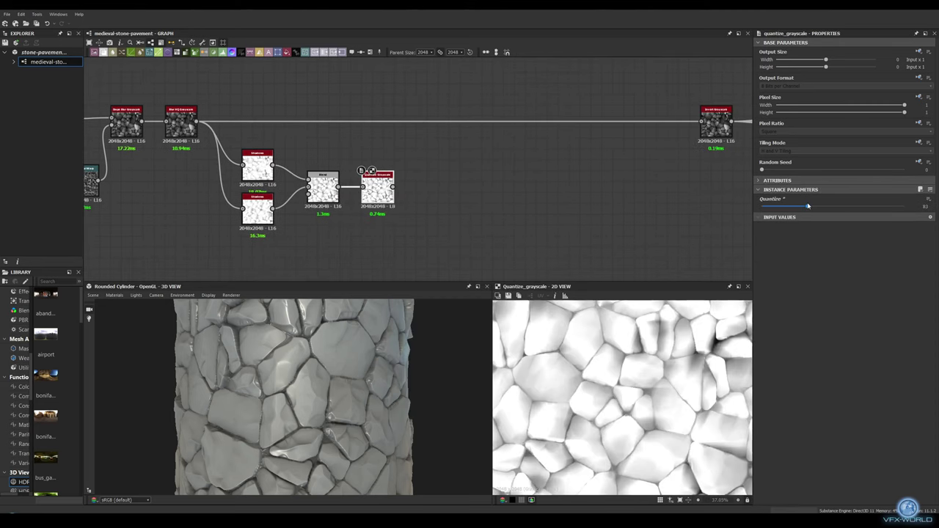
pyautogui.press('space')
pyautogui.click(411, 242)
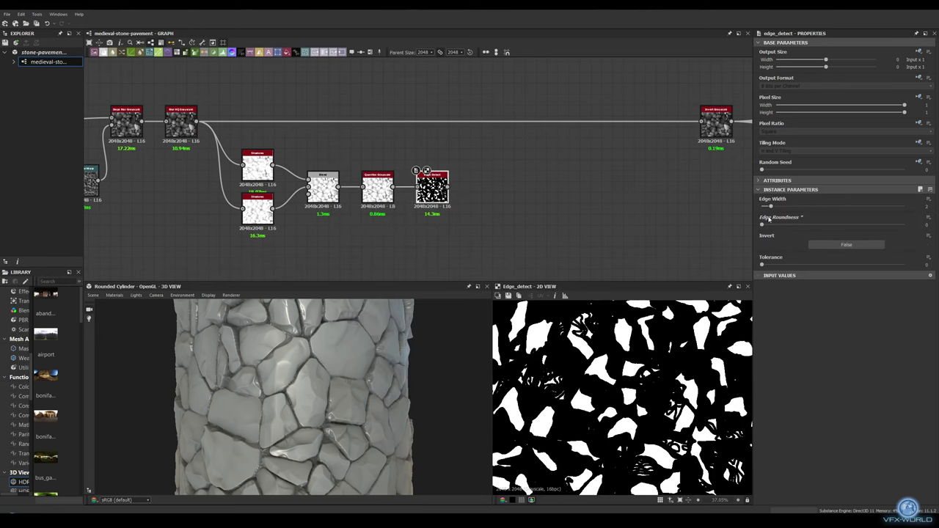
# - Add a Slope Blur driven by 256px Clouds 3, in Min mode at 0.21 intensity
pyautogui.press('space')
pyautogui.click(455, 220)
pyautogui.moveTo(426, 246); pyautogui.dragTo(420, 218, button='middle')
pyautogui.press('space')
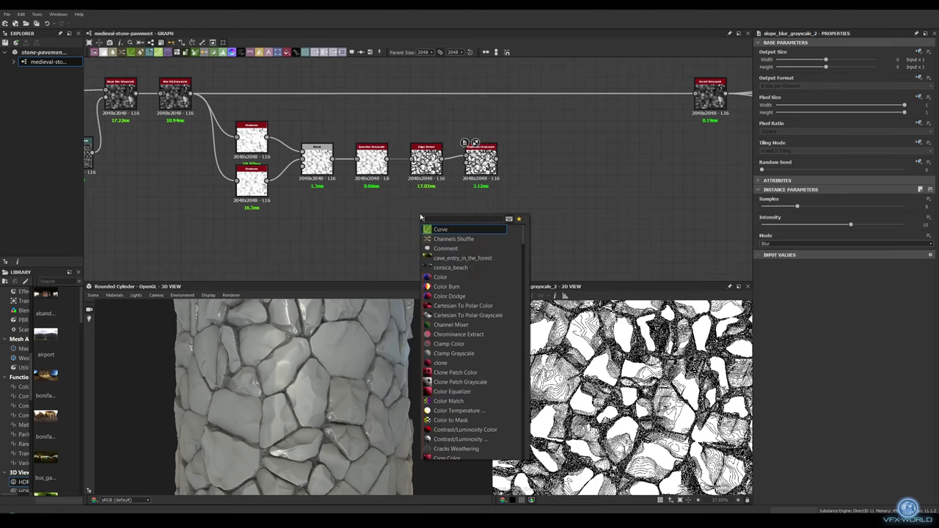
pyautogui.write('clo')
pyautogui.press('Return')
pyautogui.moveTo(826, 59); pyautogui.dragTo(813, 67)
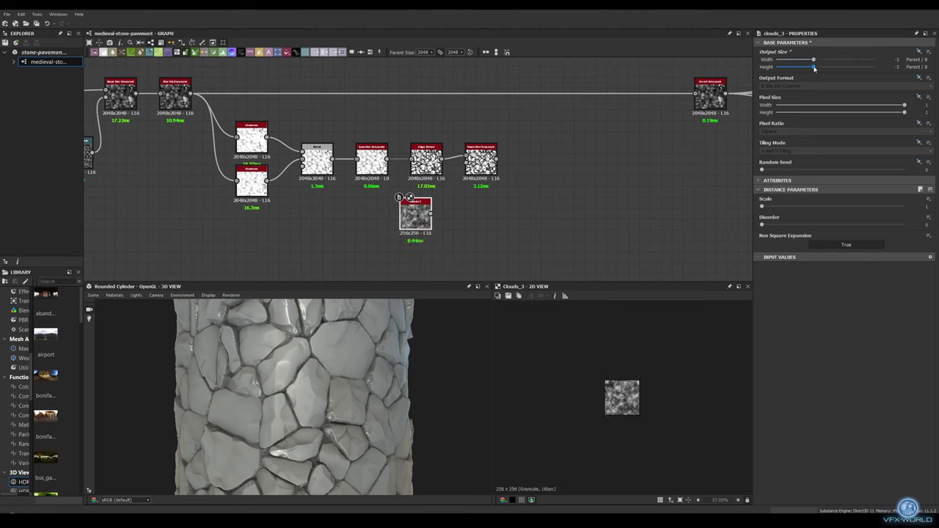
pyautogui.doubleClick(480, 164)
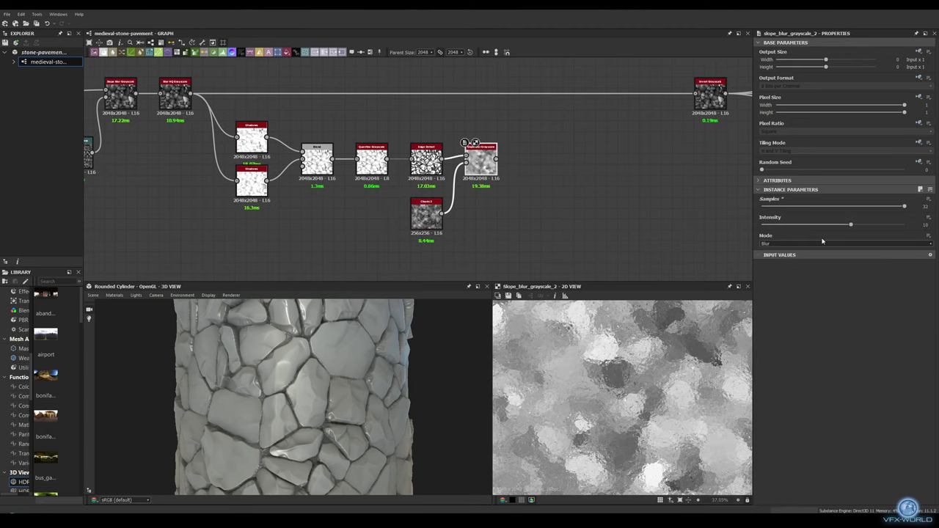
pyautogui.click(822, 243)
pyautogui.click(822, 253)
pyautogui.moveTo(850, 224); pyautogui.dragTo(765, 225)
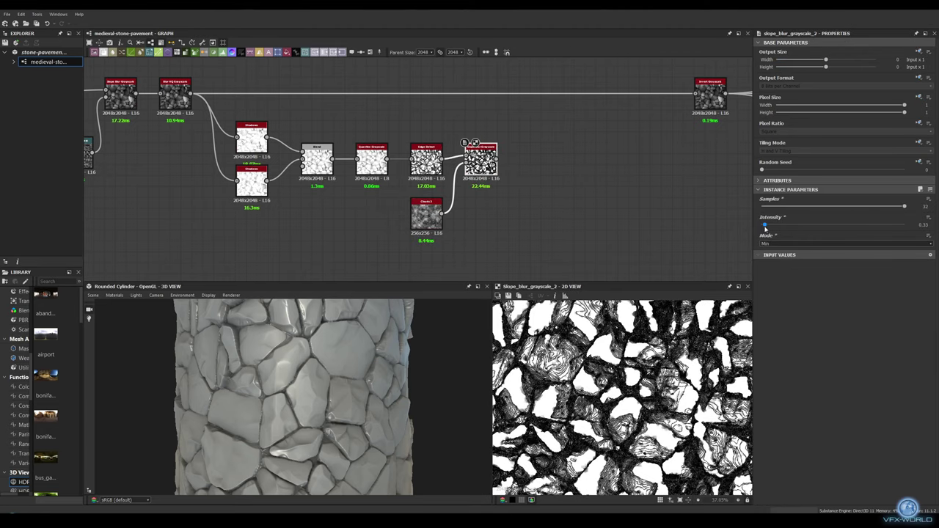
# - Multiply-blend the scratch chain into the main height line at 0.02 opacity
pyautogui.scroll(3, 622, 396)
pyautogui.moveTo(564, 160); pyautogui.dragTo(405, 217, button='middle')
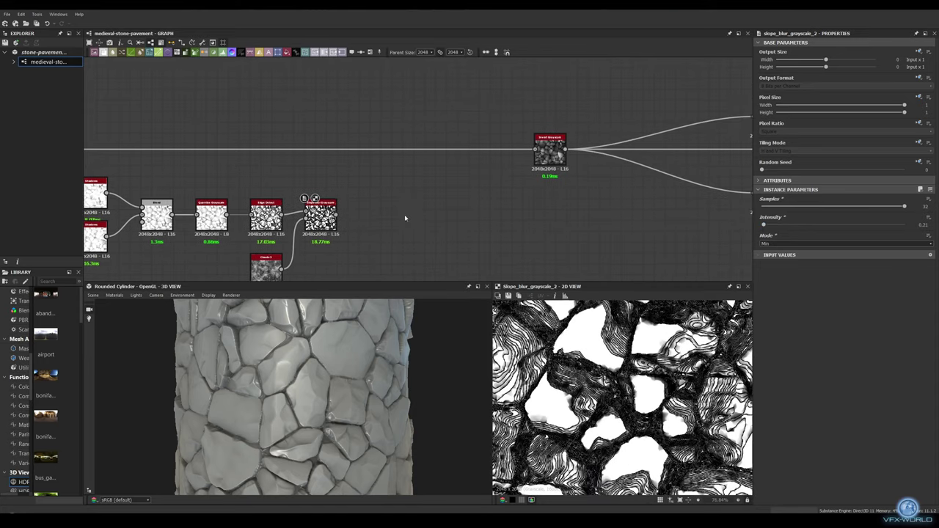
pyautogui.press('space')
pyautogui.write('blend')
pyautogui.press('Return')
pyautogui.moveTo(281, 147); pyautogui.dragTo(449, 135)
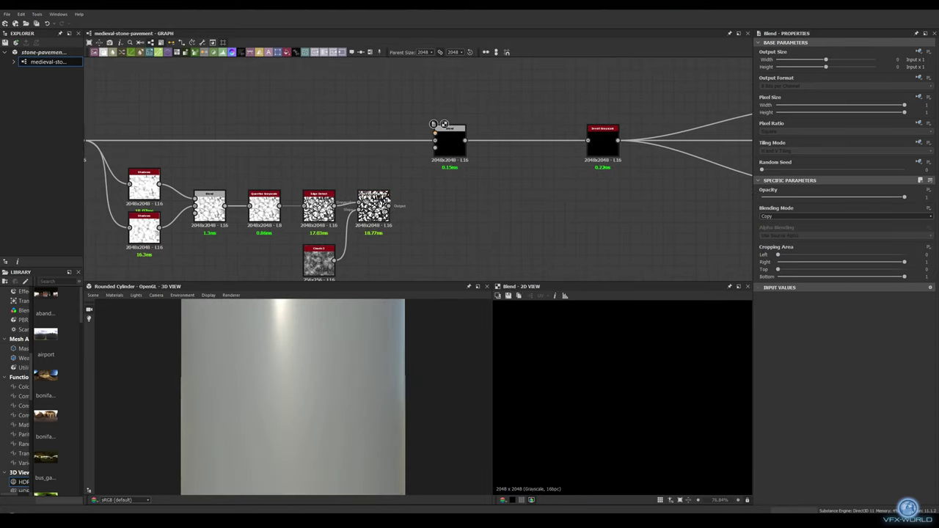
pyautogui.click(844, 216)
pyautogui.click(807, 237)
pyautogui.moveTo(904, 196); pyautogui.dragTo(775, 196)
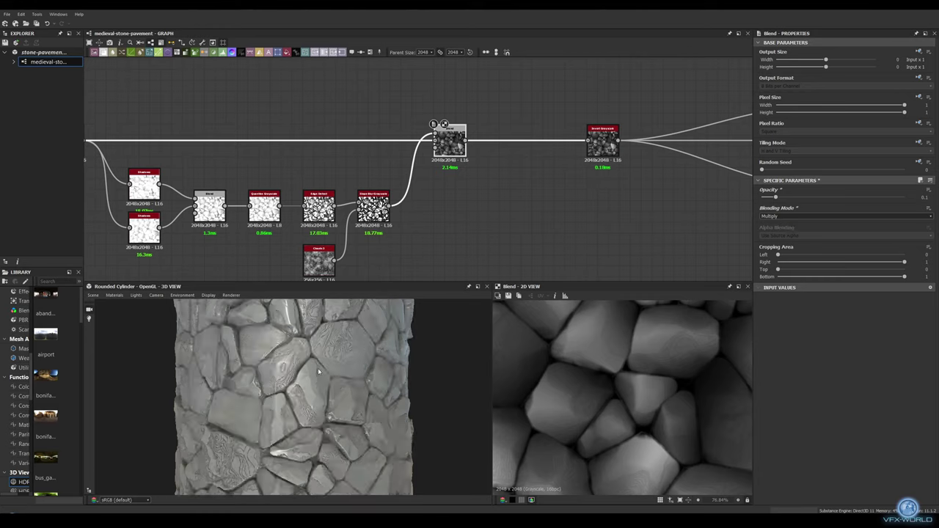
pyautogui.write('0.02')
pyautogui.press('Return')
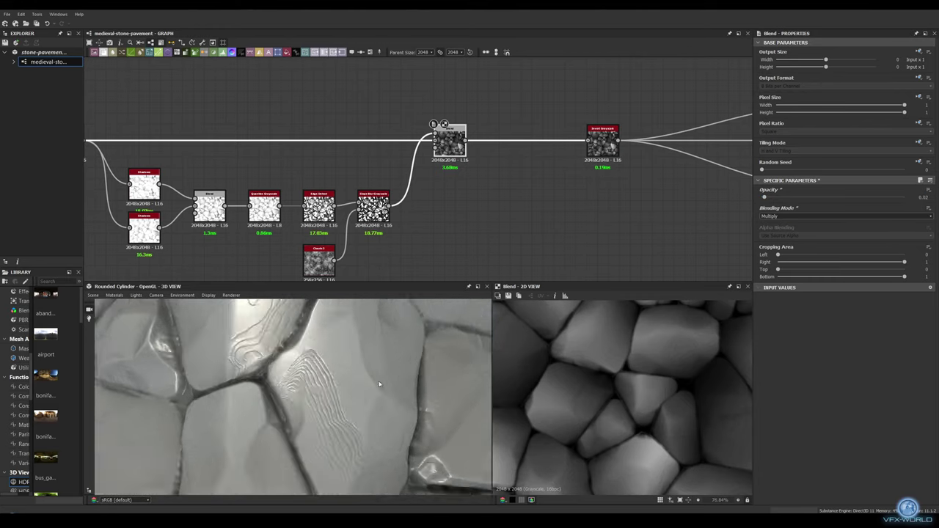
pyautogui.scroll(-5, 337, 382)
pyautogui.scroll(-3, 507, 159)
# - Branch Flood Fill to Grayscale and Flood Fill to Random Grayscale nodes from the Dot
pyautogui.moveTo(372, 208); pyautogui.dragTo(578, 198, button='middle')
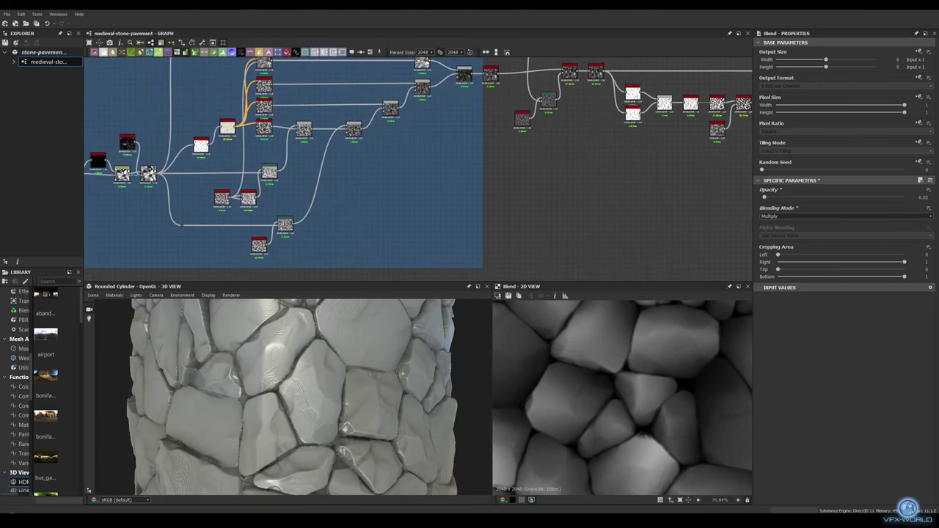
pyautogui.moveTo(338, 201); pyautogui.dragTo(477, 216)
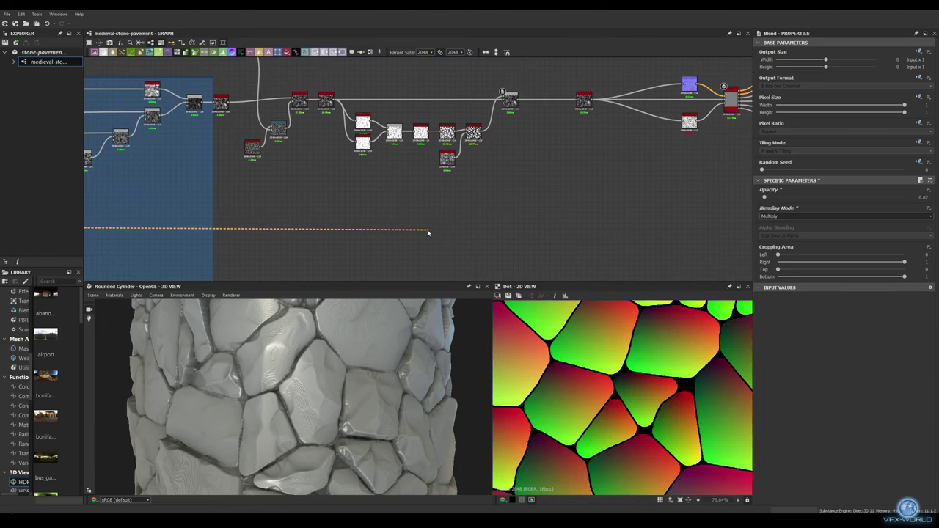
pyautogui.moveTo(421, 232); pyautogui.dragTo(420, 232)
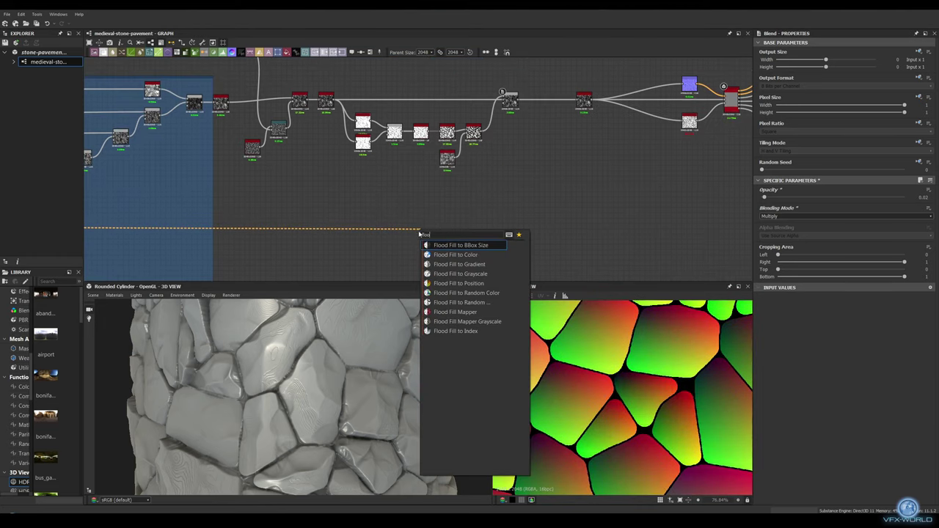
pyautogui.click(460, 273)
pyautogui.scroll(-2, 407, 213)
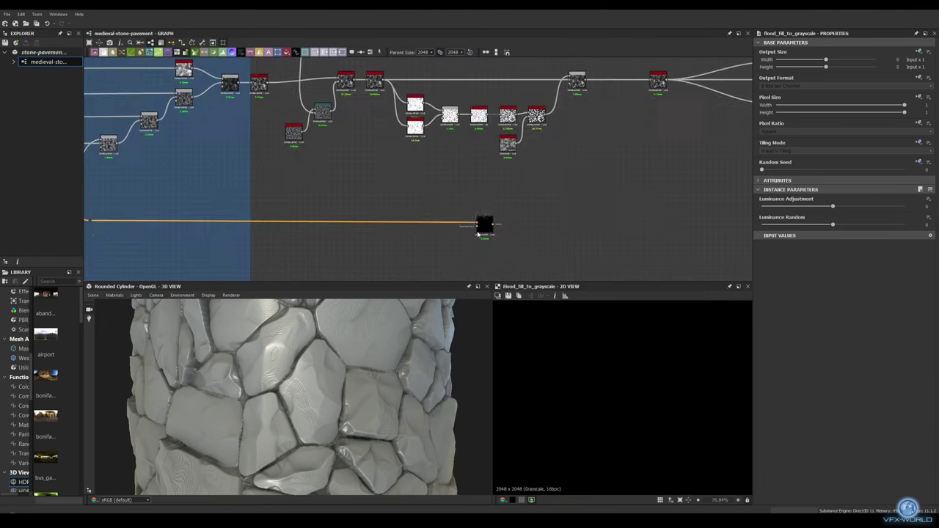
pyautogui.moveTo(407, 213); pyautogui.dragTo(477, 217)
pyautogui.write('random')
pyautogui.click(469, 256)
pyautogui.moveTo(289, 226); pyautogui.dragTo(485, 222)
# - Add a Histogram Scan with position 0.3 and random seed 3
pyautogui.press('space')
pyautogui.click(513, 244)
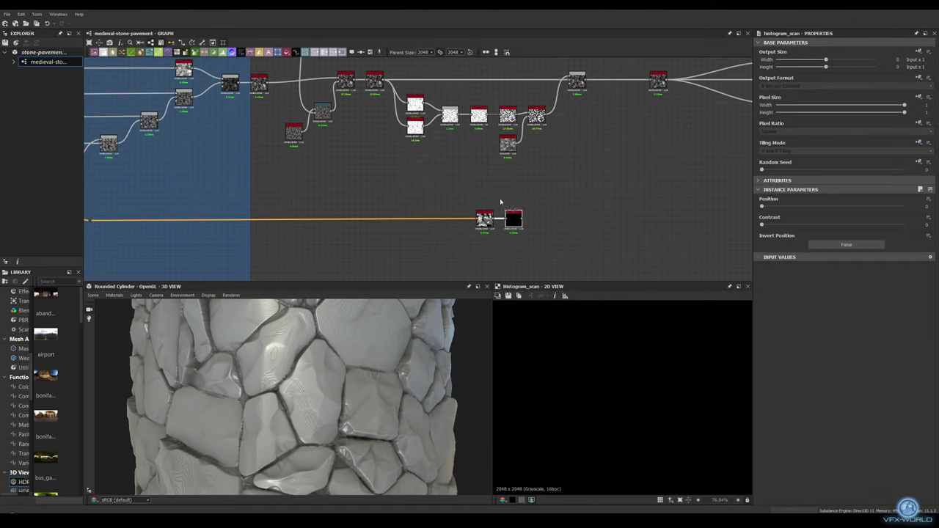
pyautogui.moveTo(794, 207); pyautogui.dragTo(805, 209)
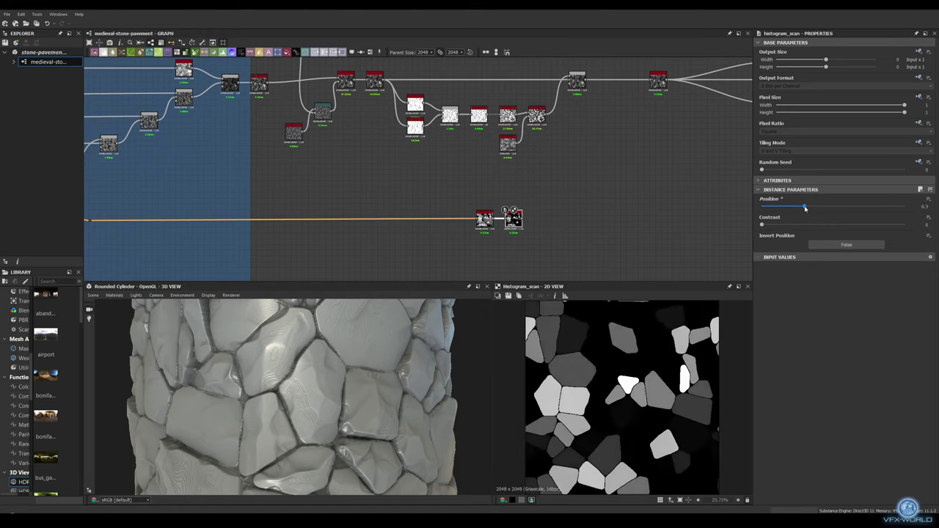
pyautogui.moveTo(768, 170); pyautogui.dragTo(802, 170)
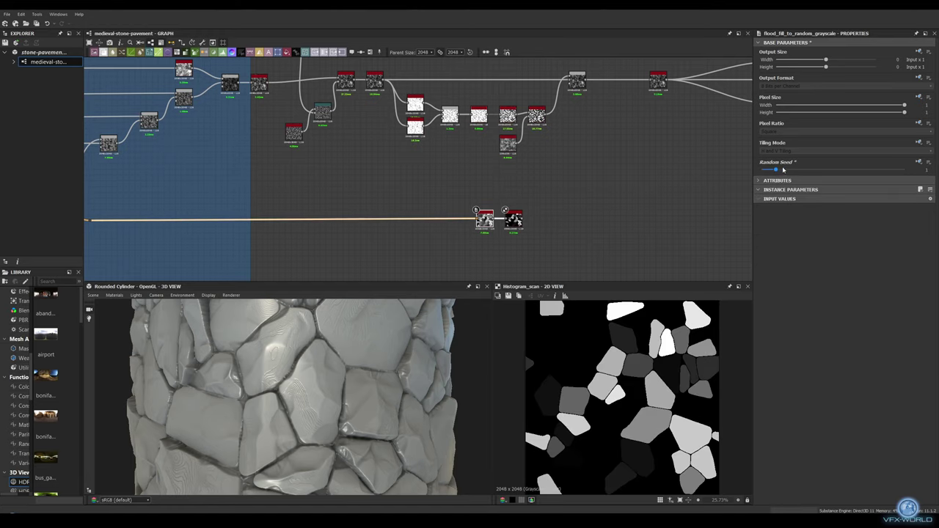
pyautogui.keyDown('alt'); pyautogui.moveTo(366, 352); pyautogui.dragTo(419, 298); pyautogui.keyUp('alt')
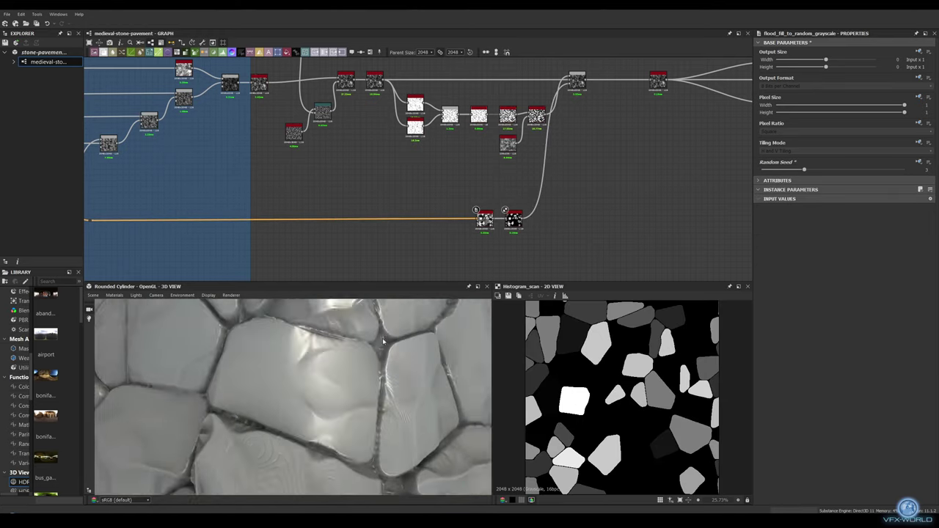
# - Insert a Multi Directional Warp Grayscale after the main-line Blend
pyautogui.scroll(-2, 411, 249)
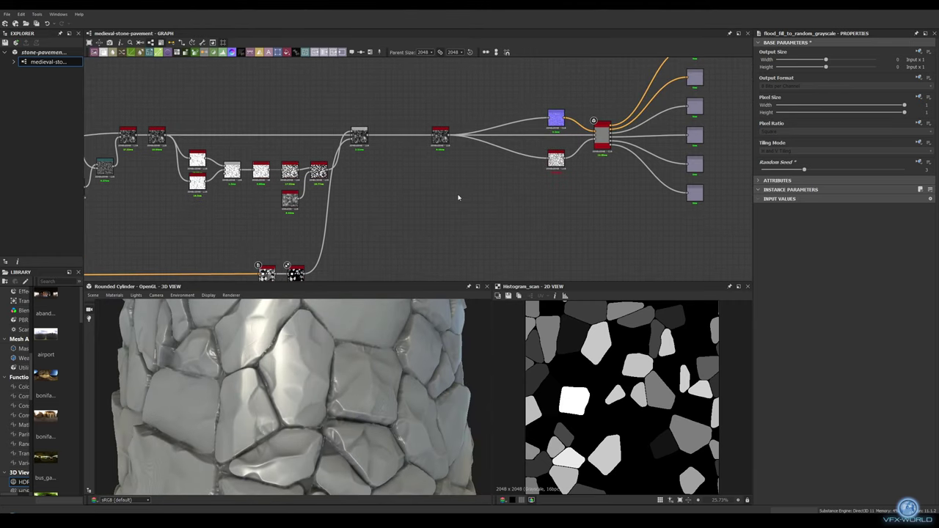
pyautogui.moveTo(650, 237); pyautogui.dragTo(330, 162, button='middle')
pyautogui.scroll(2, 314, 155)
pyautogui.click(306, 147)
pyautogui.press('space')
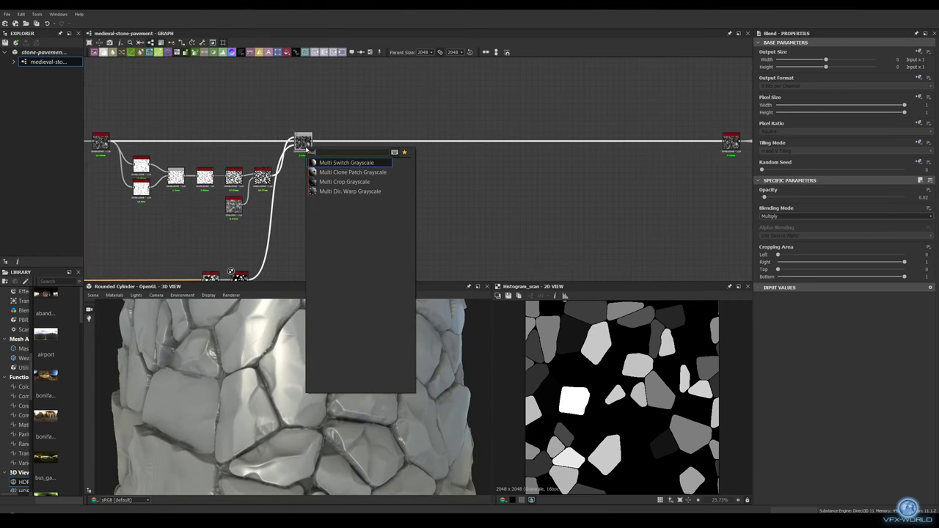
pyautogui.press('Return')
# - Feed a Moisture Noise into the multi-directional warp at intensity about 8
pyautogui.press('space')
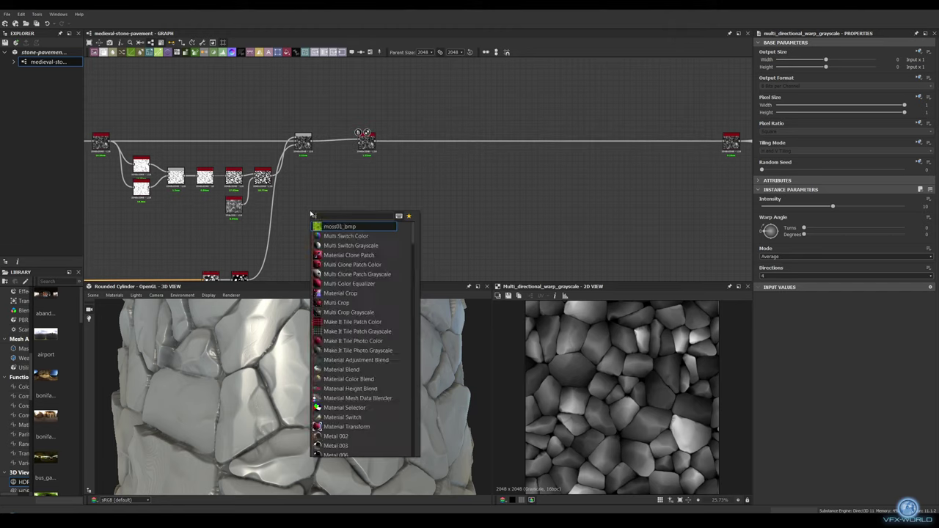
pyautogui.press('Return')
pyautogui.press('space')
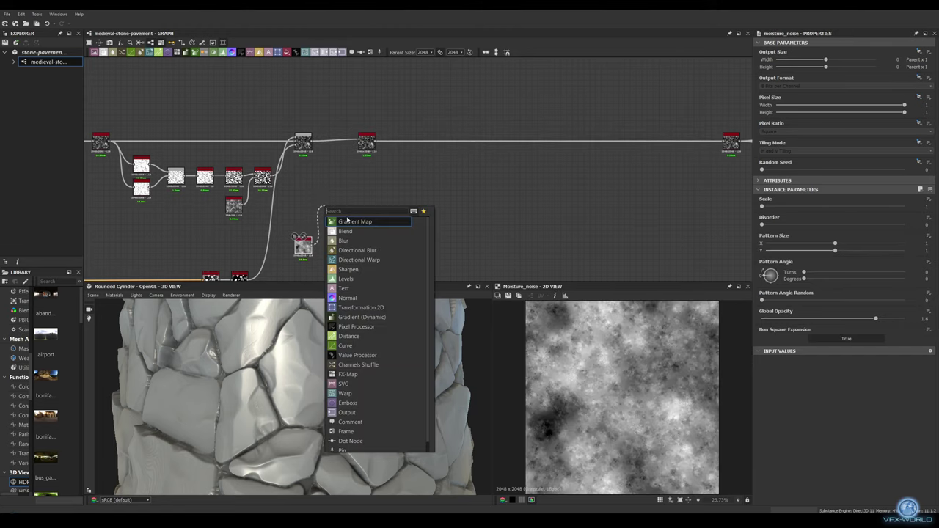
pyautogui.press('Return')
pyautogui.moveTo(341, 209); pyautogui.dragTo(358, 142)
pyautogui.doubleClick(367, 143)
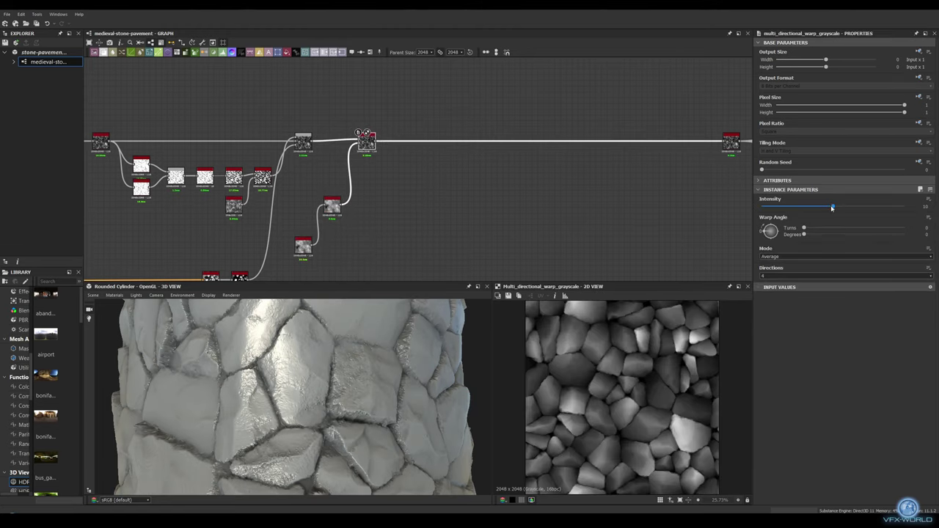
# - Apply a different environment HDRI to the 3D preview and inspect the cylinder
pyautogui.moveTo(293, 381); pyautogui.dragTo(352, 358)
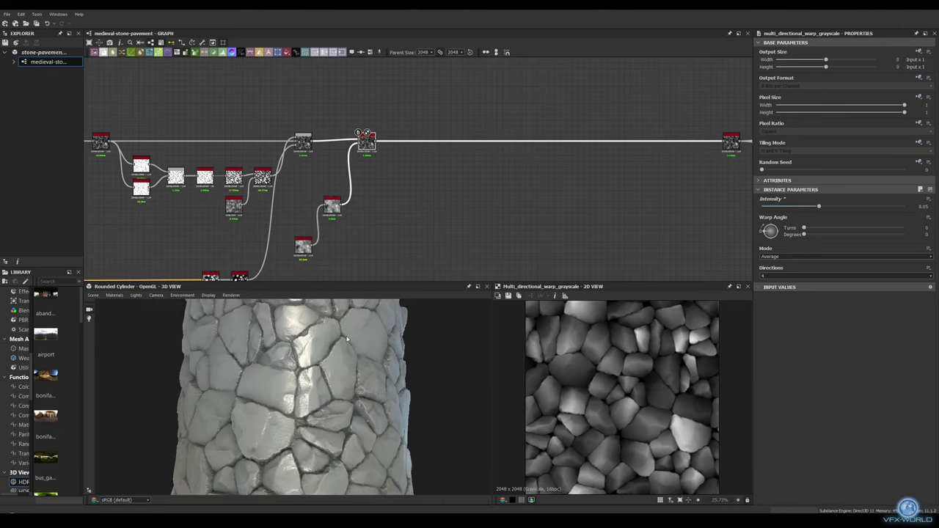
pyautogui.scroll(-5, 351, 355)
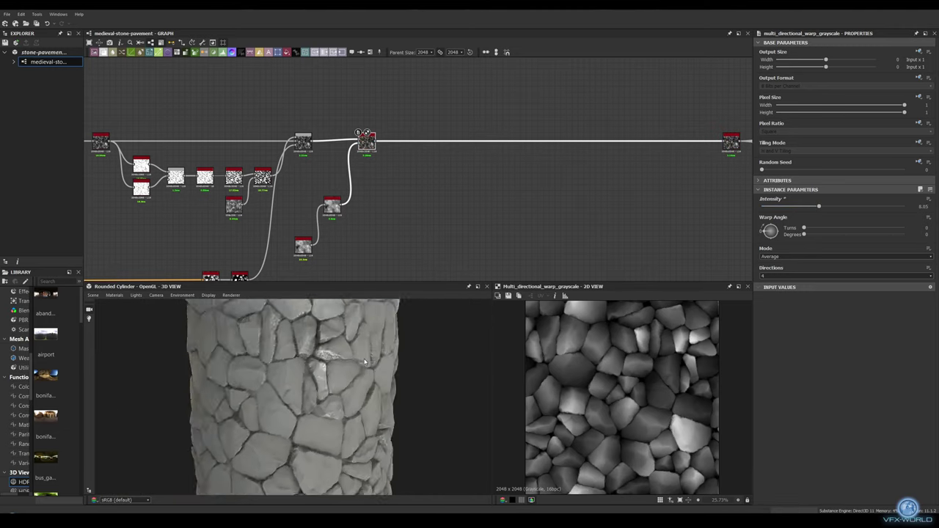
pyautogui.scroll(-10, 59, 392)
pyautogui.moveTo(52, 425); pyautogui.dragTo(293, 396)
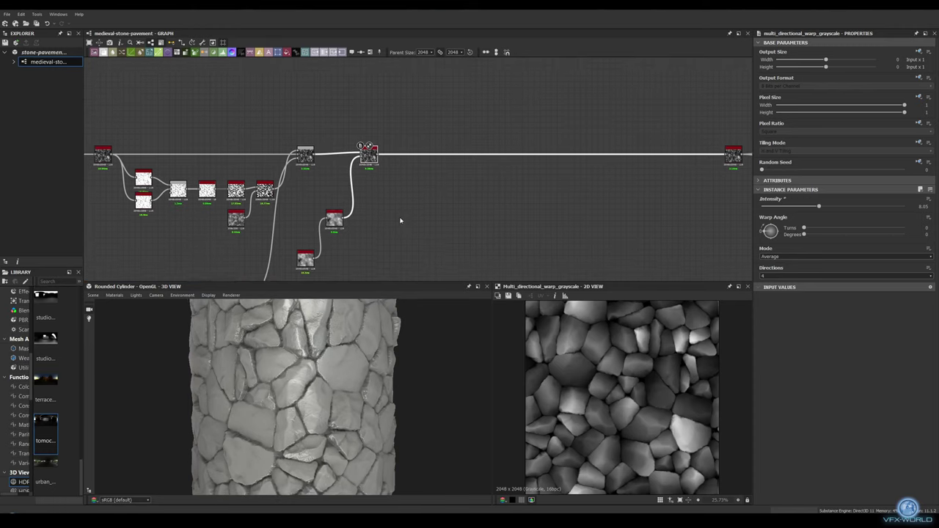
pyautogui.scroll(3, 357, 148)
# - Add a Cells 1 node to the graph
pyautogui.press('space')
pyautogui.write('cells')
pyautogui.press('Return')
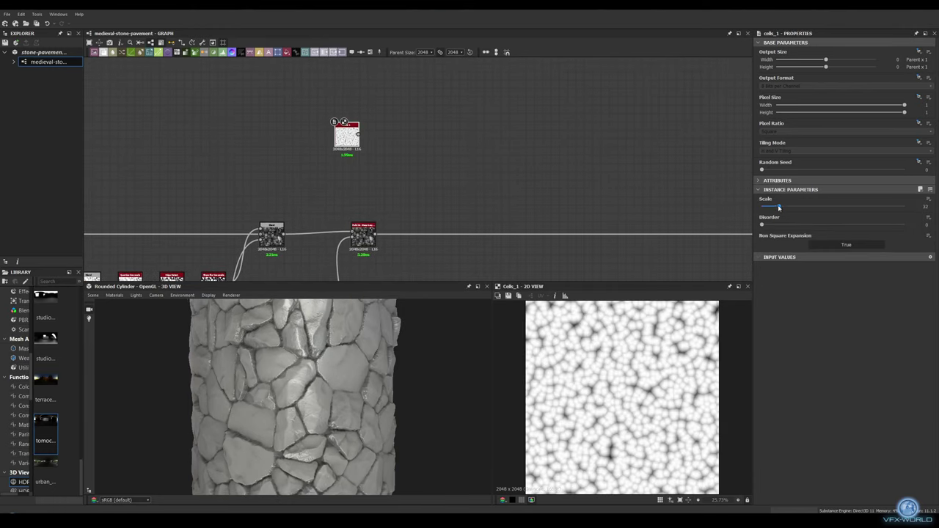
# - Feed Cells 1 into a Directional Warp at intensity 100
pyautogui.moveTo(358, 133); pyautogui.dragTo(388, 176)
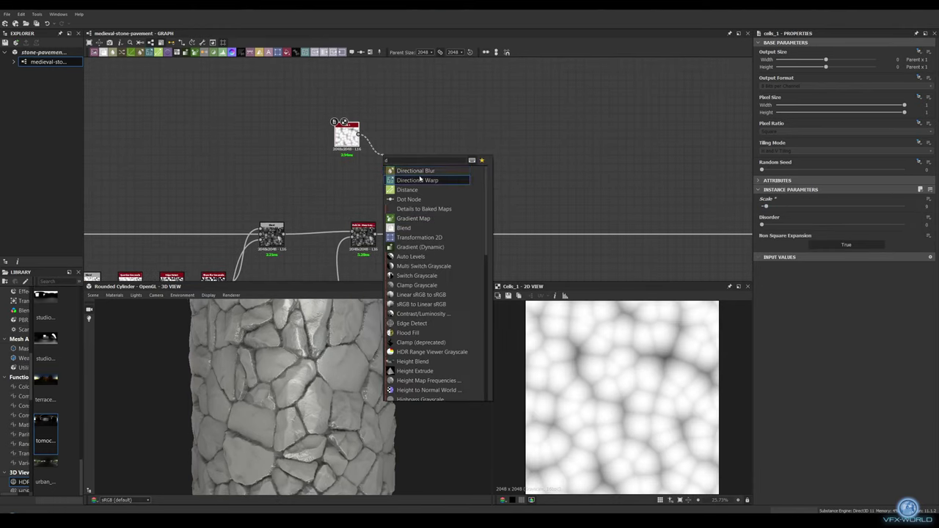
pyautogui.click(419, 178)
pyautogui.moveTo(237, 176); pyautogui.dragTo(491, 170)
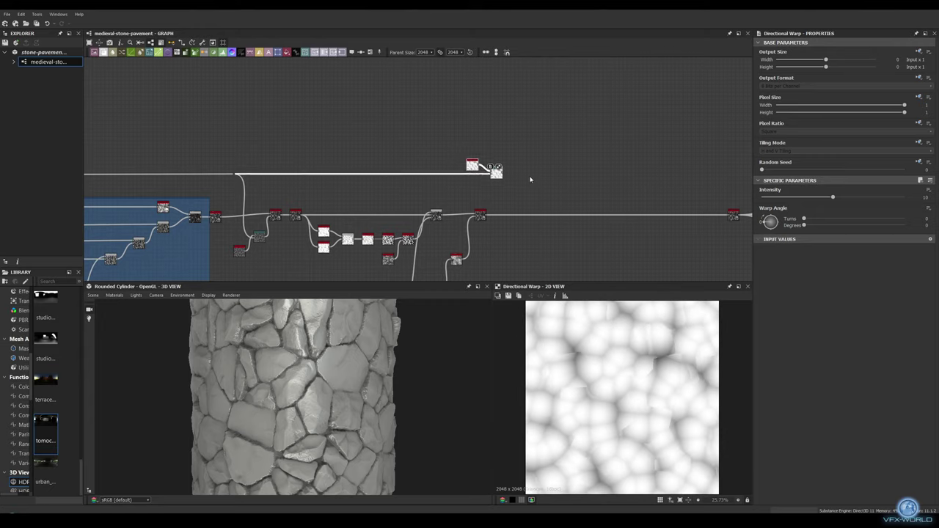
pyautogui.scroll(5, 530, 179)
pyautogui.moveTo(437, 158); pyautogui.dragTo(428, 168)
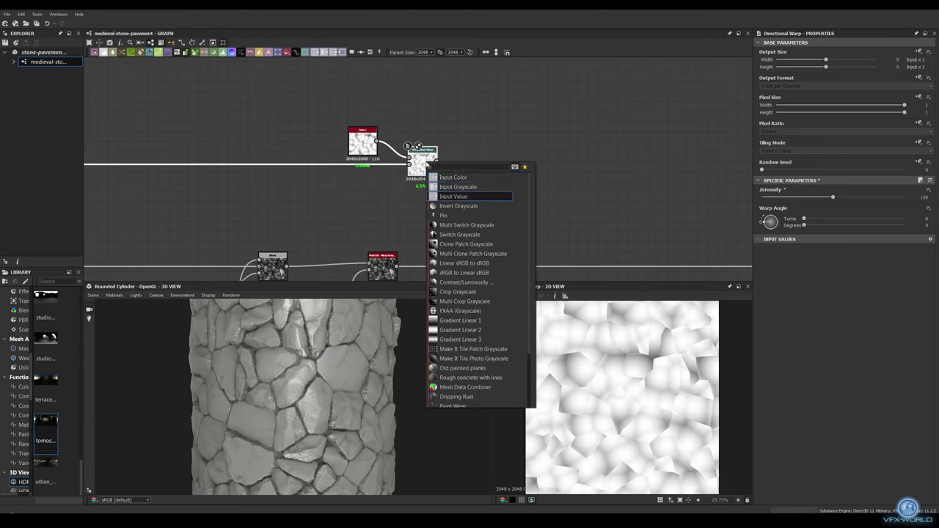
# - Add an Invert Grayscale after the warp, followed by a Slope Blur
pyautogui.click(448, 176)
pyautogui.moveTo(531, 183); pyautogui.dragTo(467, 183, button='middle')
pyautogui.moveTo(396, 157); pyautogui.dragTo(383, 167)
pyautogui.write('slope')
pyautogui.press('Return')
# - Drive the slope blur with 512px Clouds 3 and lower its intensity
pyautogui.press('space')
pyautogui.write('cloud')
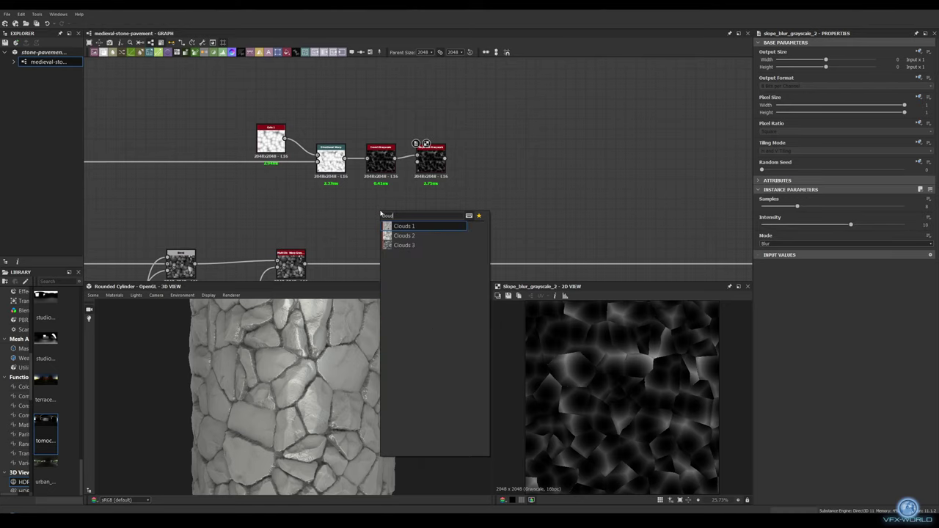
pyautogui.click(404, 245)
pyautogui.moveTo(825, 59); pyautogui.dragTo(818, 68)
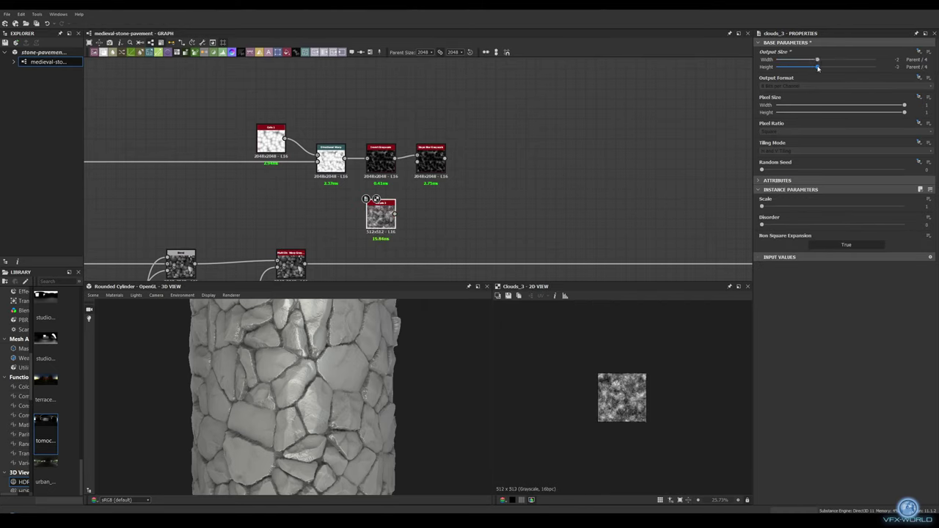
pyautogui.click(431, 167)
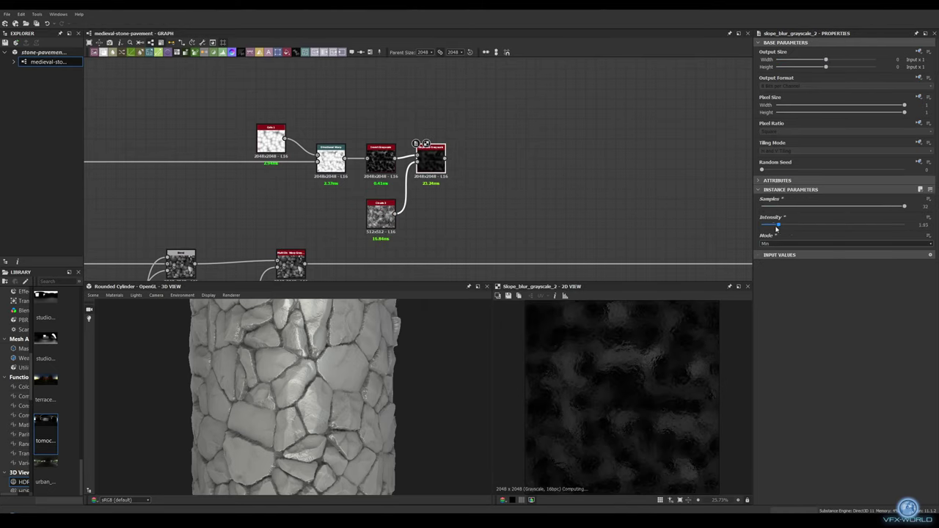
pyautogui.moveTo(792, 225); pyautogui.dragTo(765, 227)
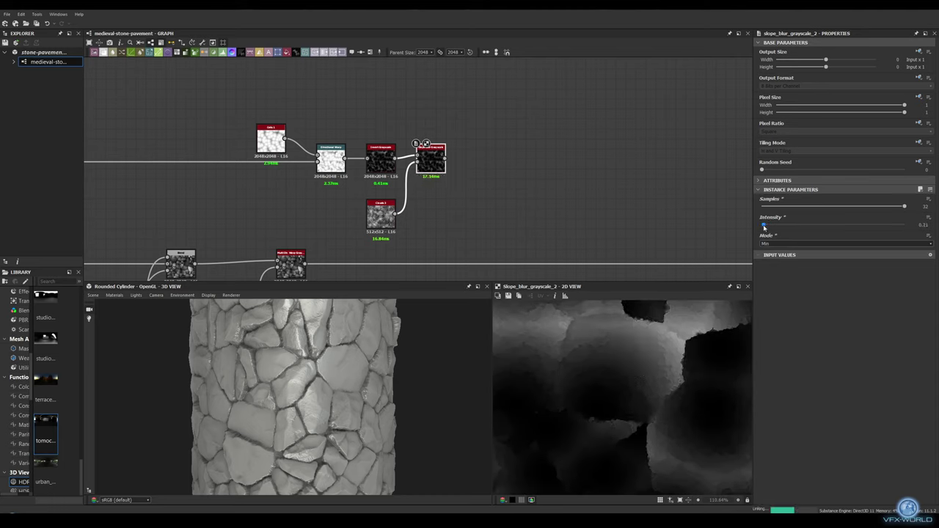
# - Blend the slope blur result into the height chain in Screen mode
pyautogui.scroll(-2, 520, 157)
pyautogui.rightClick(471, 208)
pyautogui.click(507, 216)
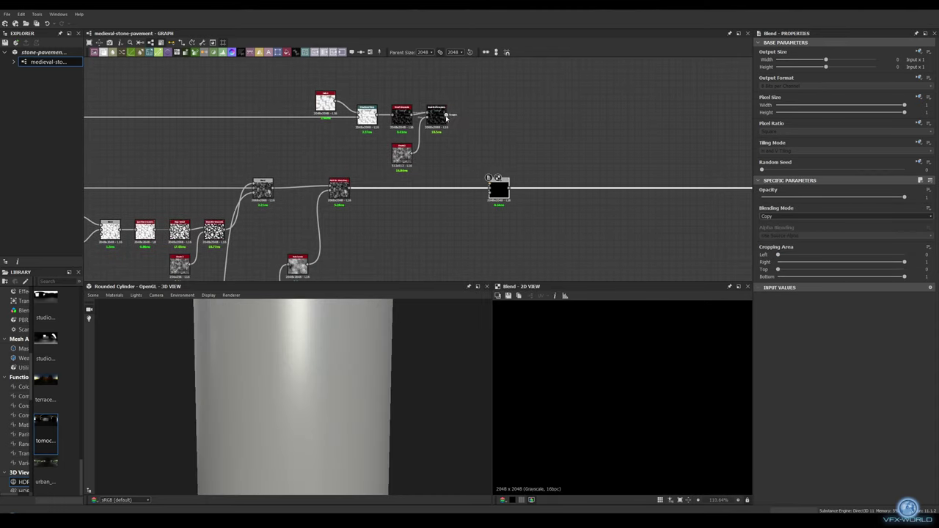
pyautogui.moveTo(448, 115); pyautogui.dragTo(489, 178)
pyautogui.scroll(3, 293, 396)
pyautogui.click(844, 216)
pyautogui.click(777, 272)
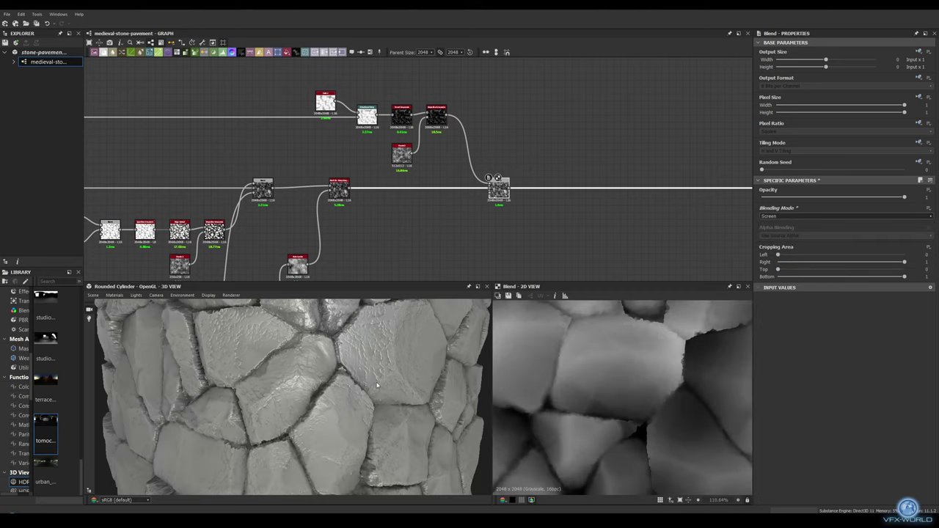
pyautogui.moveTo(377, 384); pyautogui.dragTo(356, 377)
pyautogui.scroll(-2, 522, 184)
pyautogui.moveTo(433, 230)
pyautogui.mouseDown(button='middle')
pyautogui.moveTo(522, 184)
pyautogui.moveTo(452, 136)
pyautogui.mouseUp(button='middle')
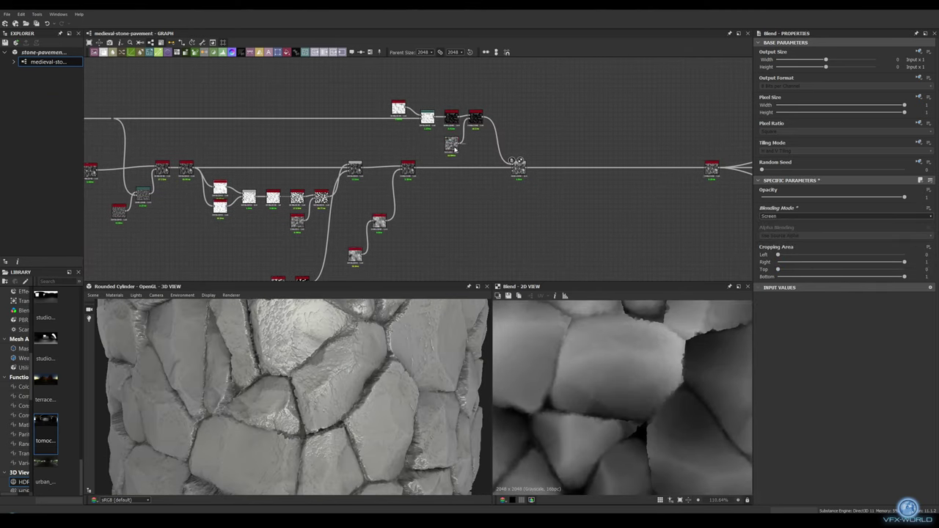
pyautogui.moveTo(264, 261); pyautogui.dragTo(370, 241, button='middle')
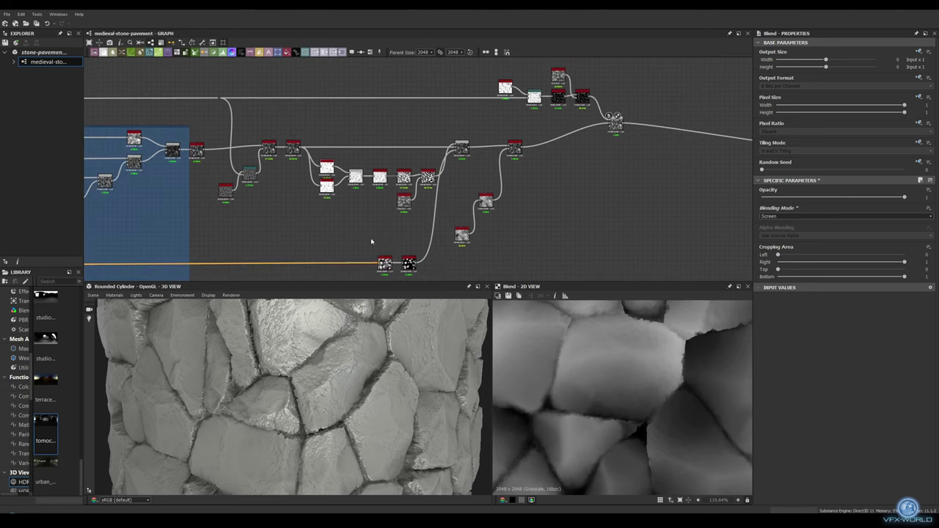
# - Add Flood Fill to Random Grayscale and a Histogram Scan at position 0.31, contrast 0.6
pyautogui.doubleClick(297, 264)
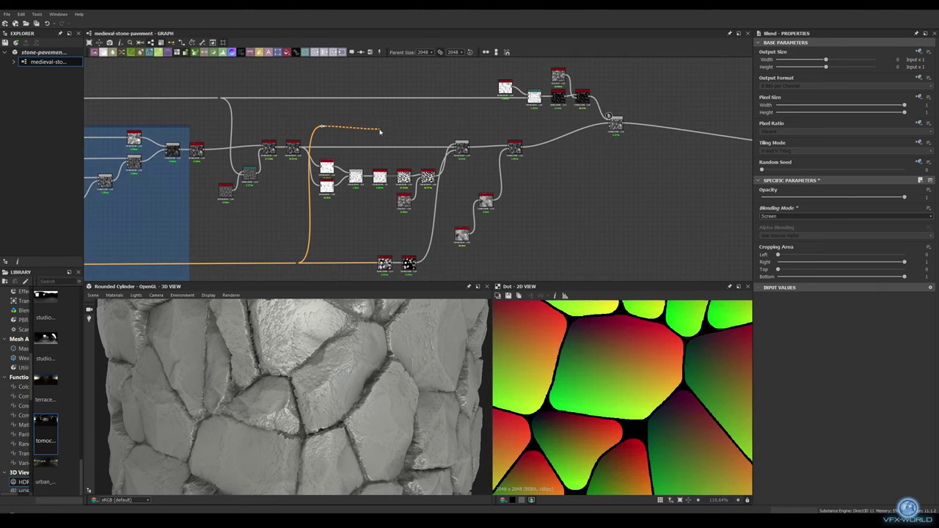
pyautogui.moveTo(380, 130); pyautogui.dragTo(377, 132)
pyautogui.click(416, 199)
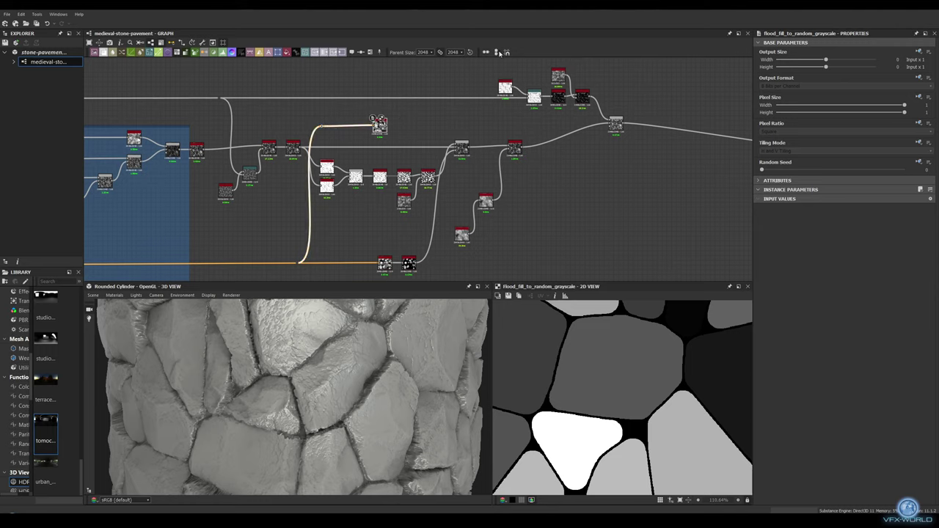
pyautogui.moveTo(387, 129); pyautogui.dragTo(378, 132)
pyautogui.click(415, 163)
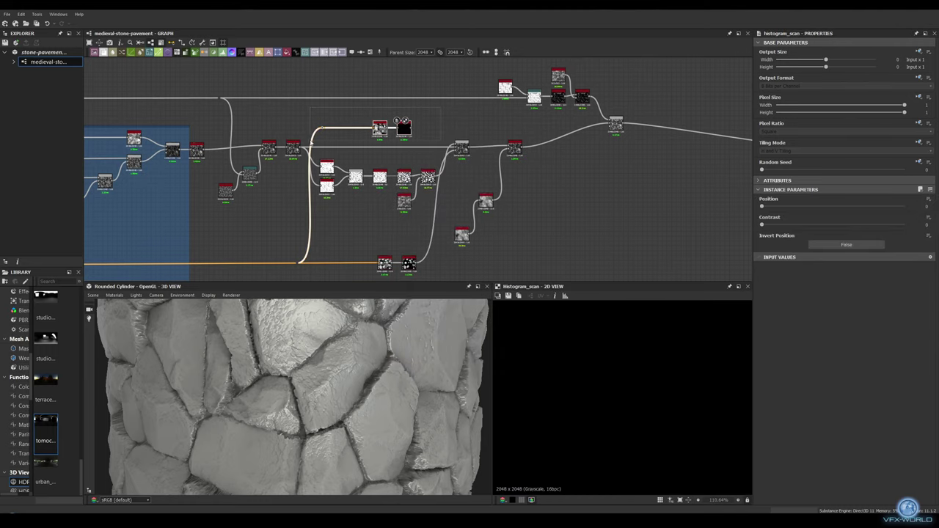
pyautogui.moveTo(786, 208); pyautogui.dragTo(848, 225)
pyautogui.scroll(3, 524, 114)
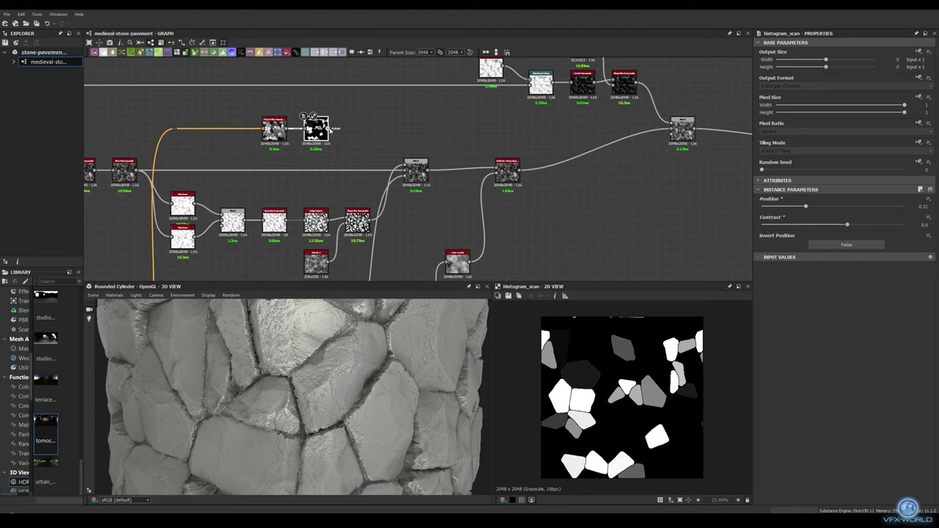
# - Set the Flood Fill to Random Grayscale seed to 6
pyautogui.click(273, 129)
pyautogui.moveTo(761, 170); pyautogui.dragTo(848, 171)
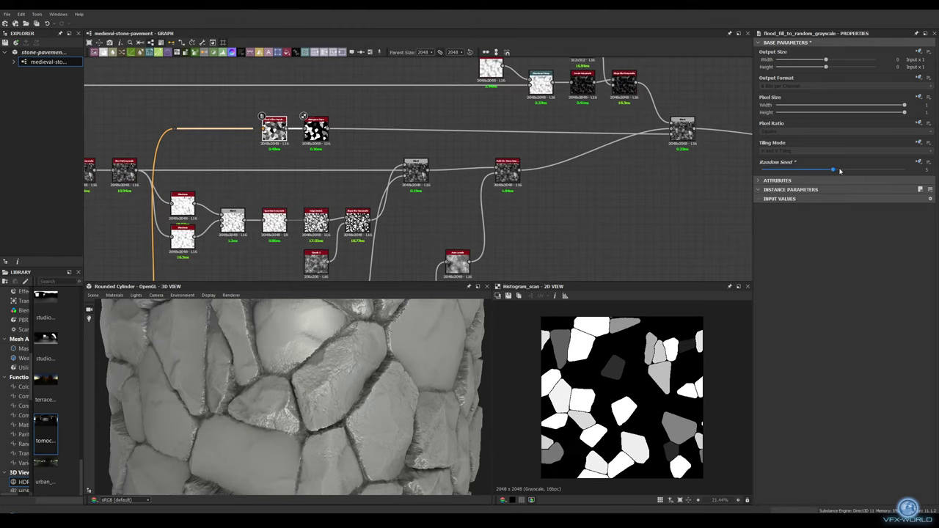
pyautogui.scroll(-3, 293, 396)
pyautogui.moveTo(687, 135); pyautogui.dragTo(525, 159, button='middle')
pyautogui.scroll(-5, 526, 159)
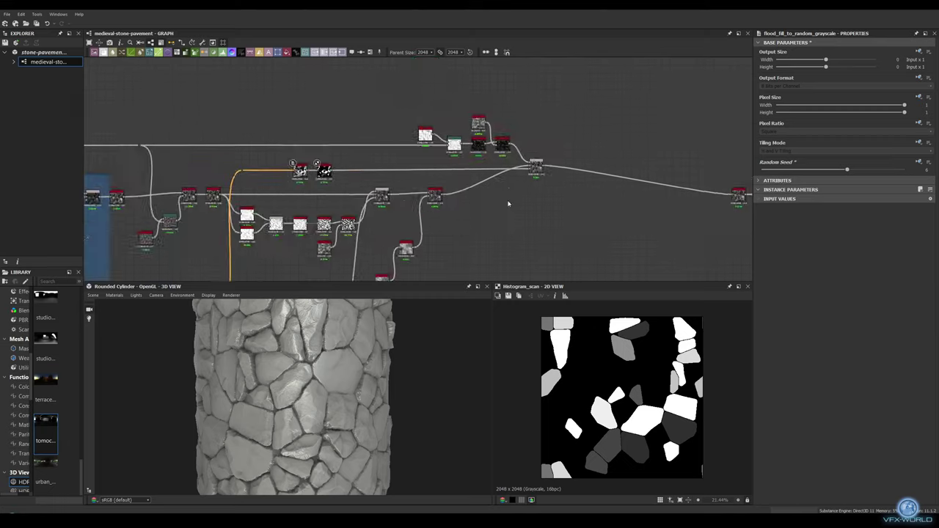
# - Title the frame around the new detail nodes 'surface details'
pyautogui.doubleClick(775, 80)
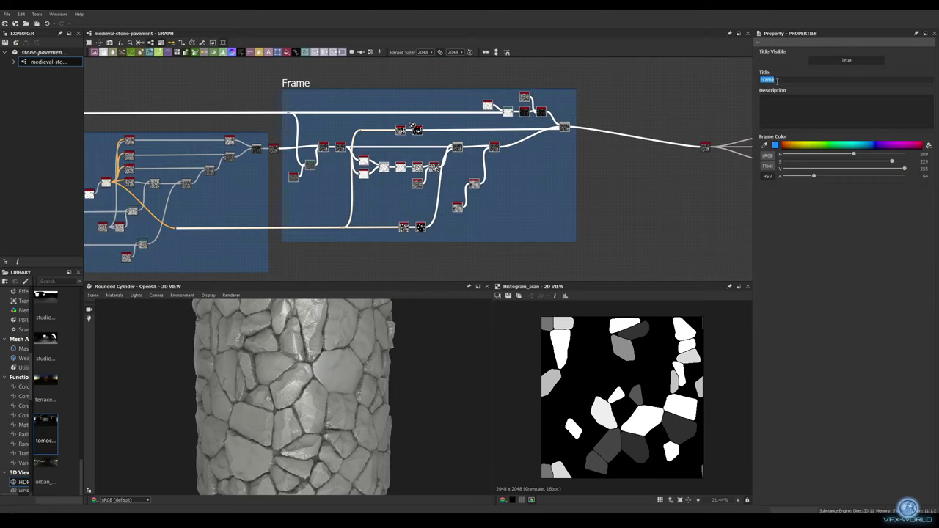
pyautogui.scroll(-3, 369, 129)
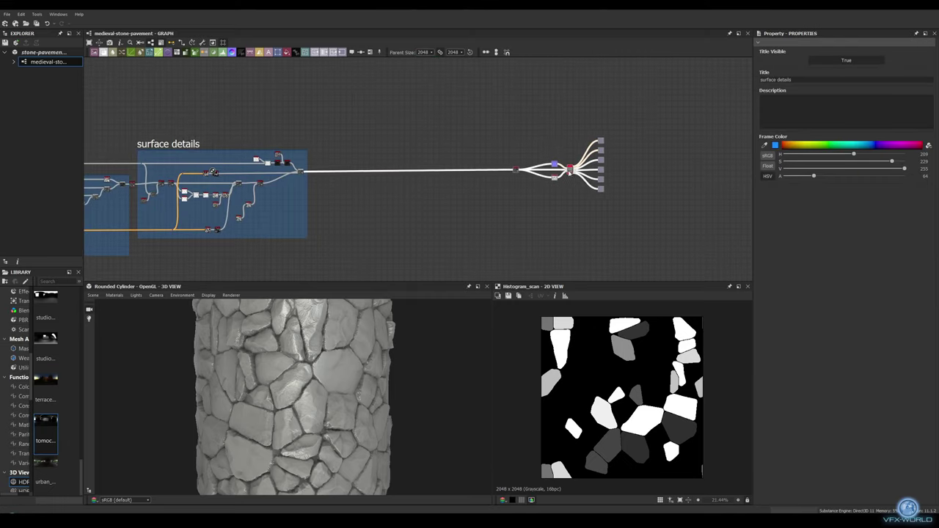
pyautogui.scroll(3, 306, 184)
pyautogui.scroll(2, 377, 153)
# - Blend a Fractal Sum Base and a Clouds 2 noise at about half opacity
pyautogui.press('space')
pyautogui.write('fra')
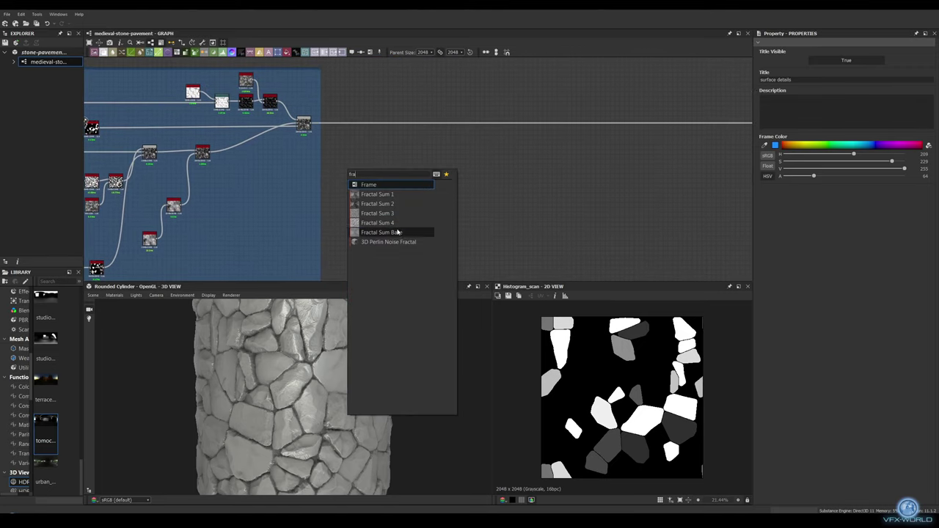
pyautogui.click(398, 232)
pyautogui.press('space')
pyautogui.write('clo')
pyautogui.click(367, 219)
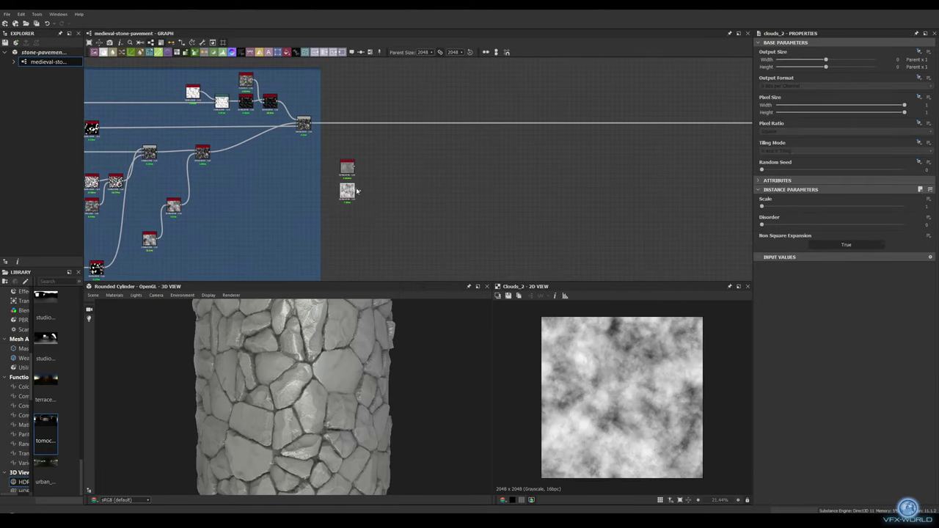
pyautogui.click(396, 184)
pyautogui.moveTo(357, 190); pyautogui.dragTo(373, 176)
pyautogui.click(834, 199)
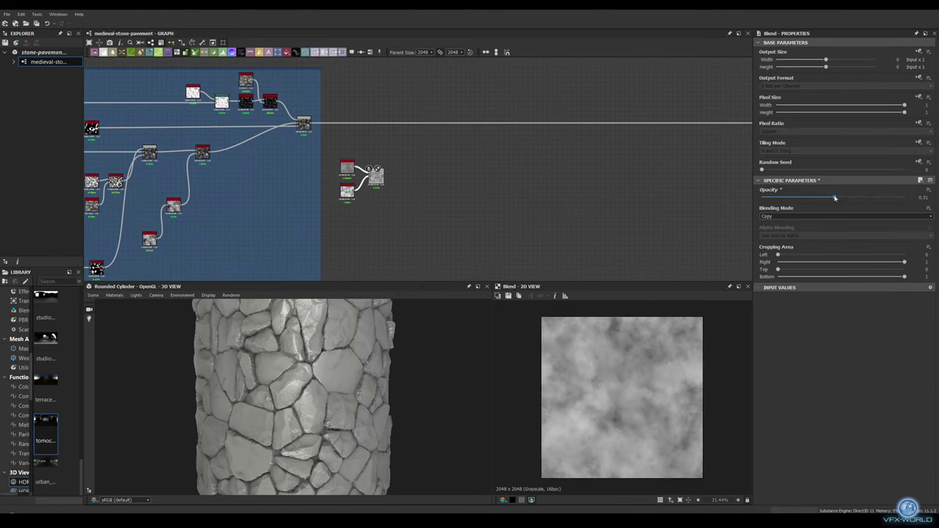
pyautogui.scroll(2, 422, 166)
pyautogui.scroll(2, 321, 109)
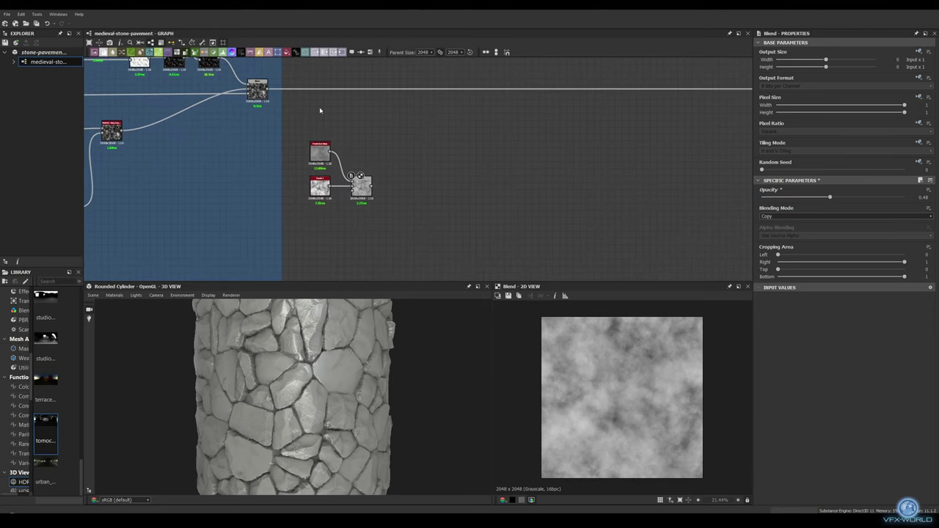
# - Add a Height Blend with Height Offset 0.05 and frame the height nodes as 'height blend'
pyautogui.rightClick(257, 91)
pyautogui.click(315, 112)
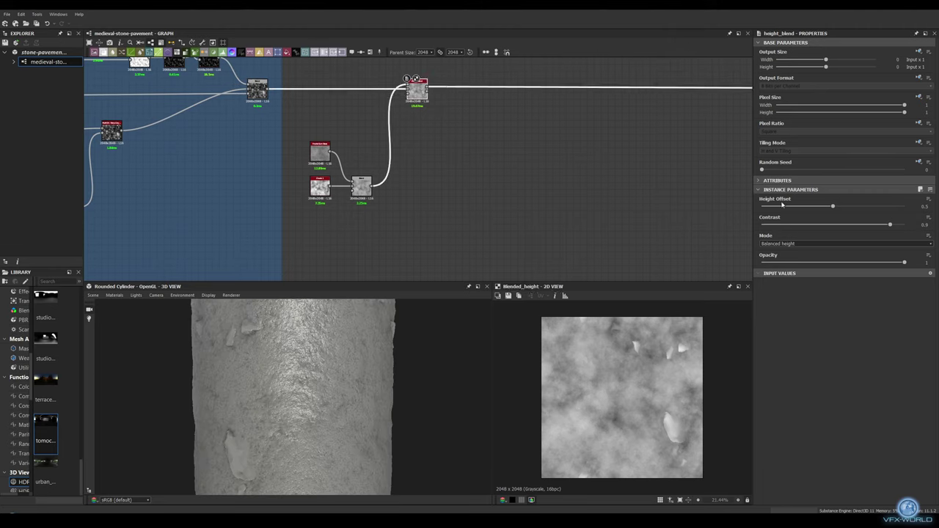
pyautogui.write('0.1')
pyautogui.press('Return')
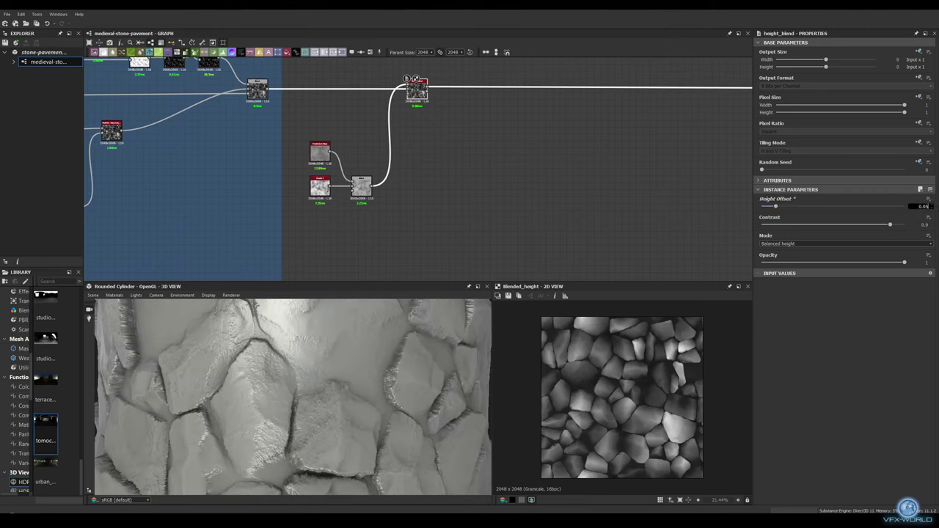
pyautogui.press('Return')
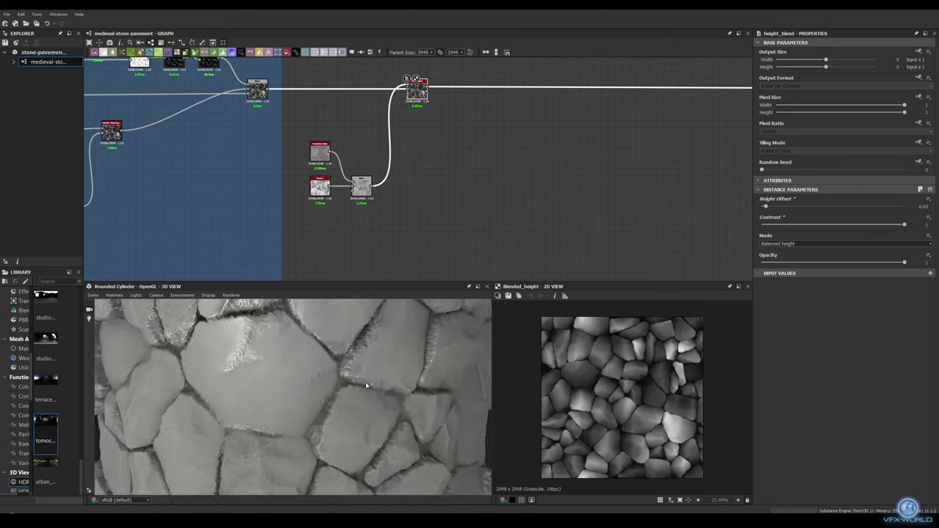
pyautogui.scroll(-2, 477, 203)
pyautogui.hotkey('ctrl', 'f')
pyautogui.write('height blend')
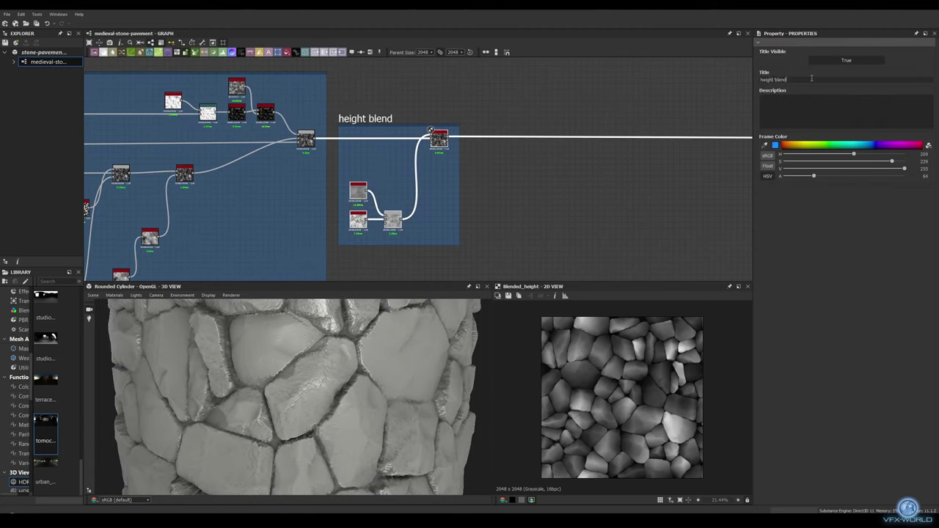
pyautogui.moveTo(518, 193)
pyautogui.mouseDown(button='middle')
pyautogui.moveTo(410, 201)
pyautogui.moveTo(430, 197)
pyautogui.mouseUp(button='middle')
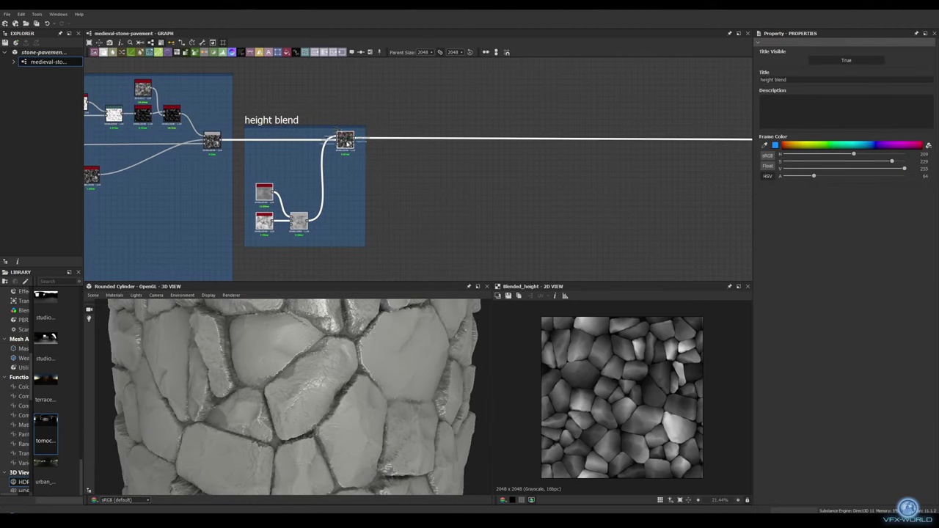
# - Insert a Histogram Range node after the final Height Blend
pyautogui.click(345, 139)
pyautogui.press('space')
pyautogui.write('histogram')
pyautogui.press('Return')
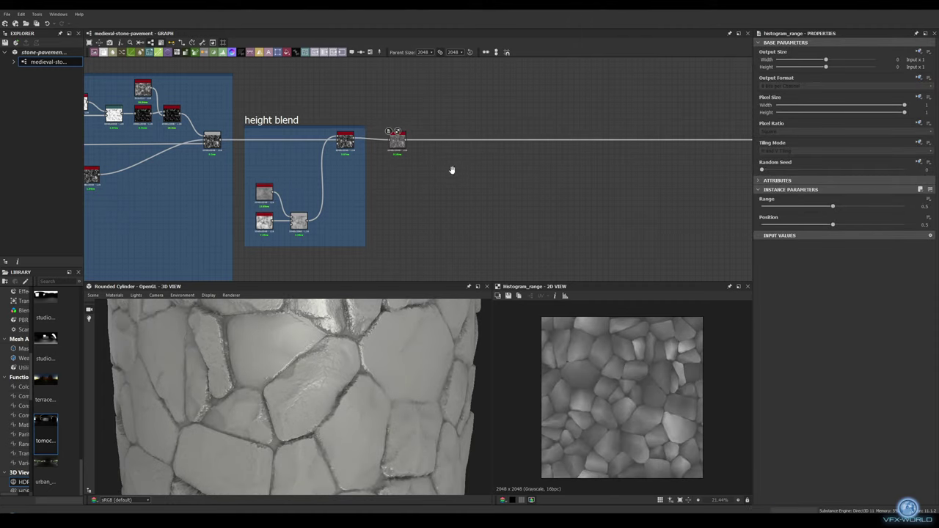
# - Add a Blend node after Histogram Range
pyautogui.scroll(5, 452, 171)
pyautogui.scroll(-3, 337, 301)
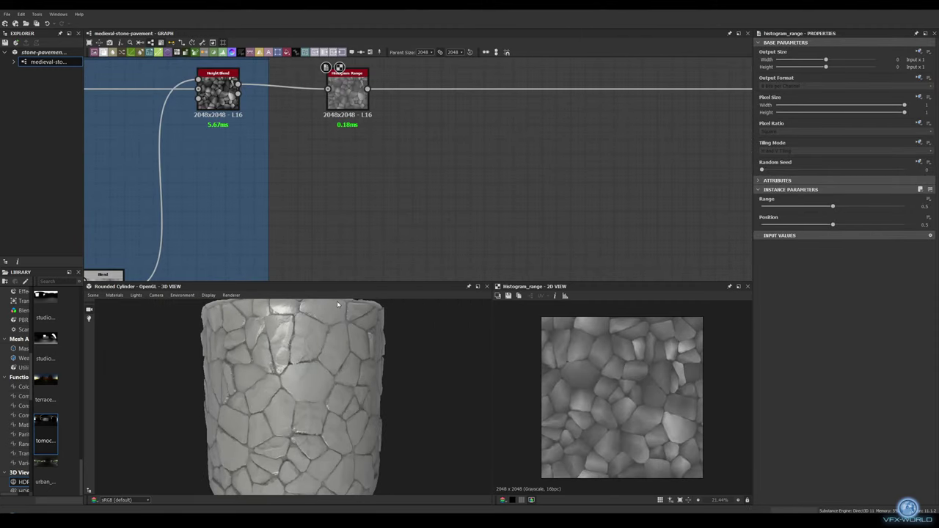
pyautogui.press('space')
pyautogui.click(382, 143)
pyautogui.scroll(-3, 410, 195)
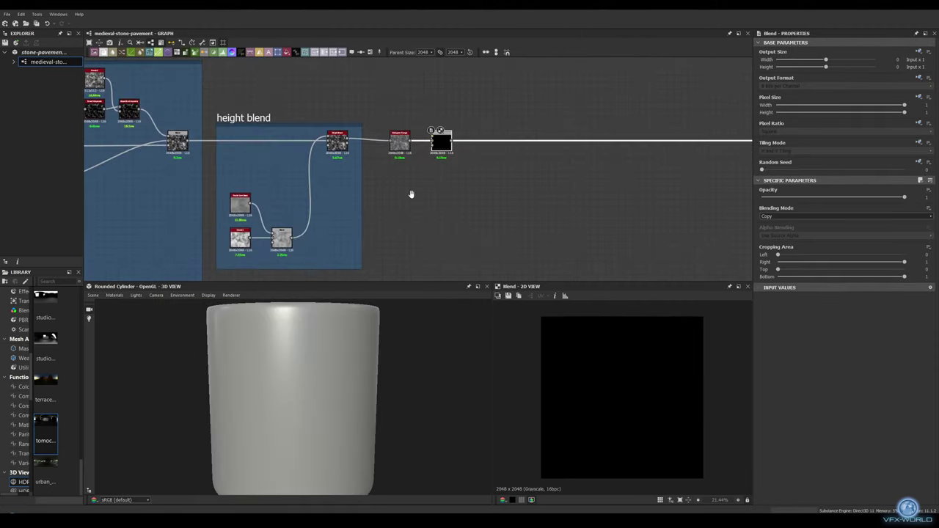
# - Set moisture_noise Disorder to about 0.51 and Global Opacity to 0.64
pyautogui.moveTo(410, 194); pyautogui.dragTo(331, 223, button='middle')
pyautogui.click(183, 247)
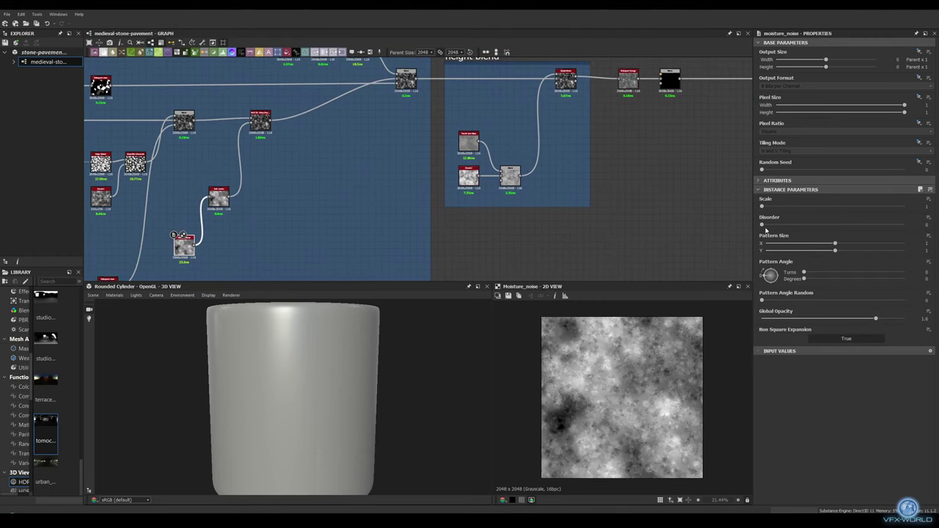
pyautogui.moveTo(762, 224)
pyautogui.mouseDown()
pyautogui.moveTo(834, 226)
pyautogui.moveTo(821, 248)
pyautogui.mouseUp()
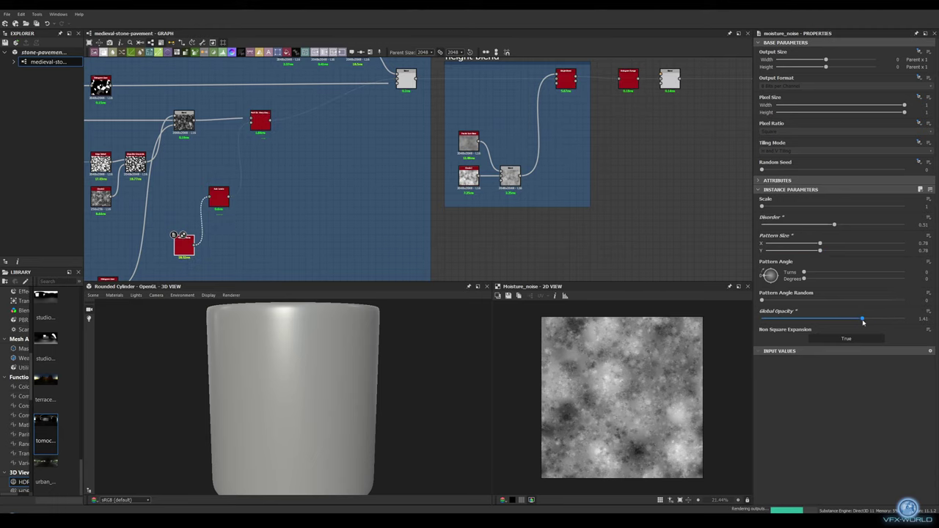
pyautogui.moveTo(831, 320); pyautogui.dragTo(807, 319)
# - Mix the moisture noise into the Blend at opacity 0.1
pyautogui.moveTo(197, 248); pyautogui.dragTo(123, 268, button='middle')
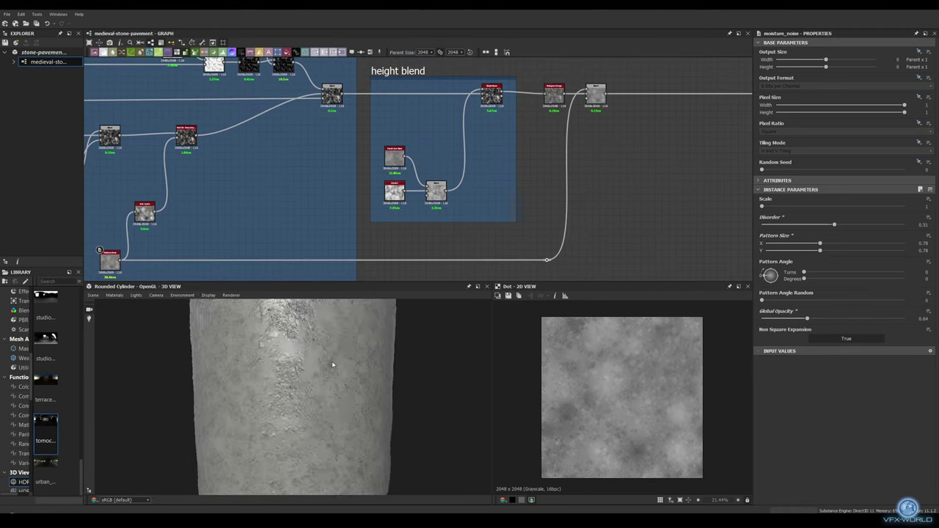
pyautogui.doubleClick(596, 94)
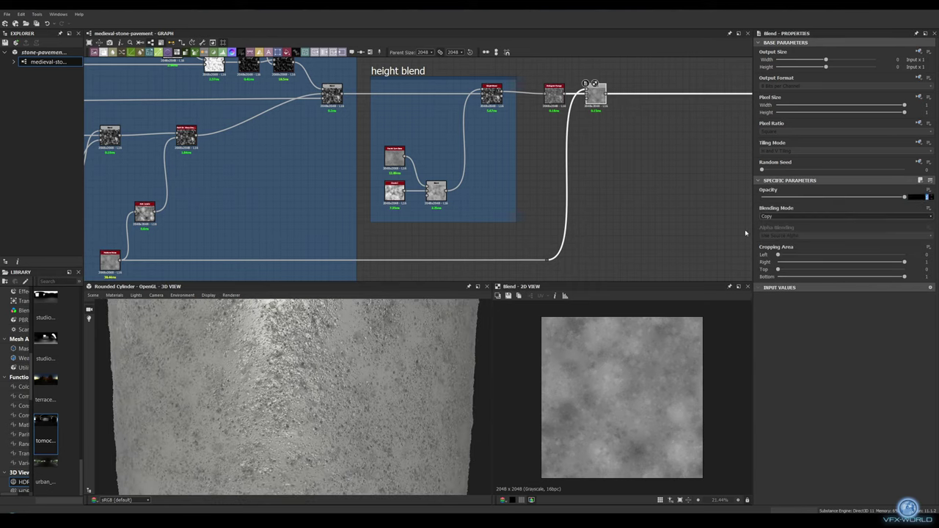
pyautogui.click(768, 197)
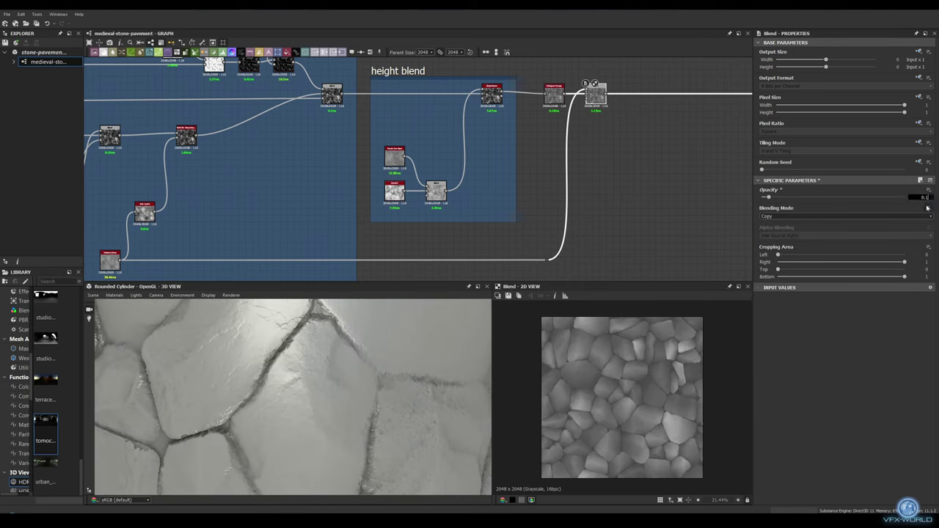
pyautogui.press('Return')
pyautogui.scroll(-5, 360, 359)
# - Add a second Blend feeding in the upper height-blend noise at opacity 0.02
pyautogui.moveTo(645, 161); pyautogui.dragTo(505, 174, button='middle')
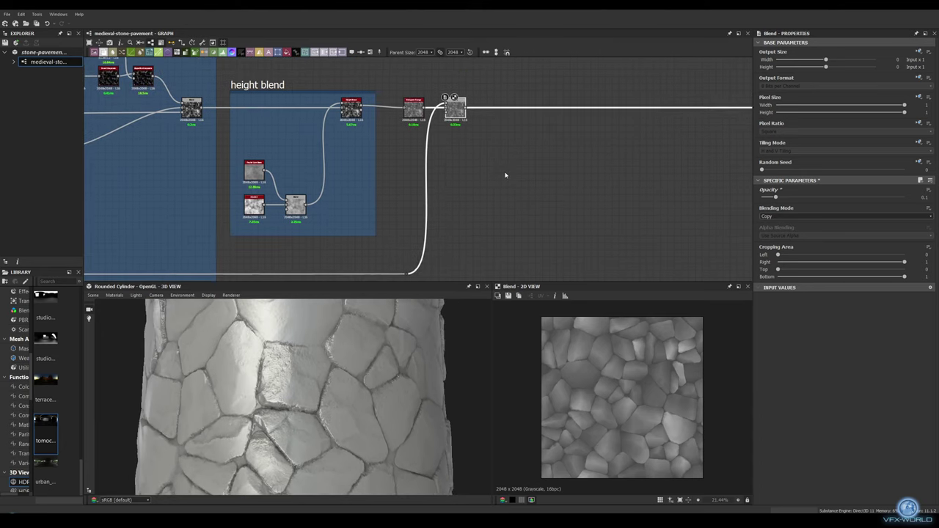
pyautogui.moveTo(458, 108); pyautogui.dragTo(460, 110)
pyautogui.click(488, 119)
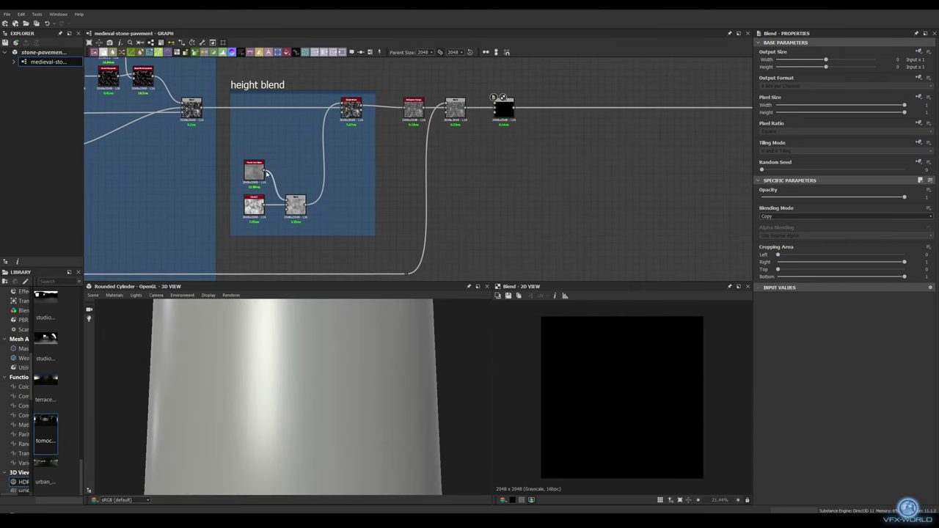
pyautogui.moveTo(464, 174); pyautogui.dragTo(493, 107)
pyautogui.click(768, 197)
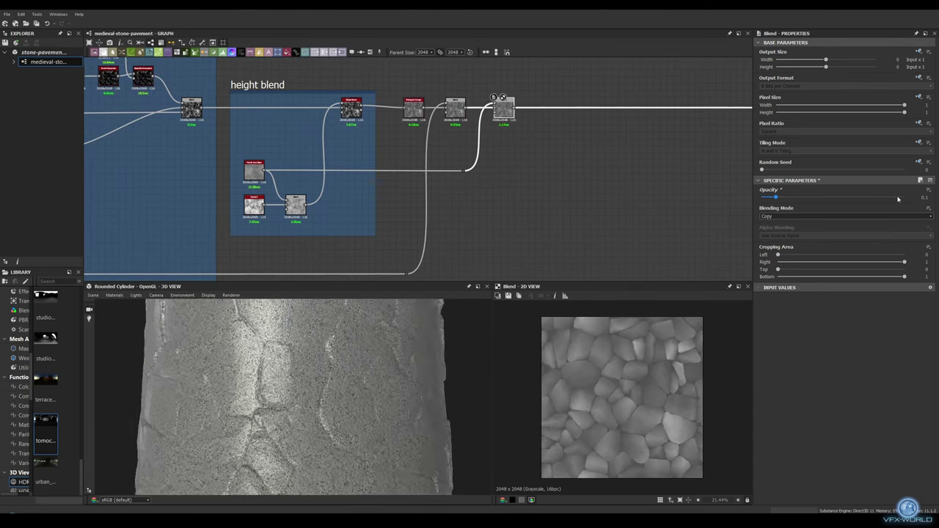
pyautogui.scroll(3, 297, 405)
pyautogui.click(926, 196)
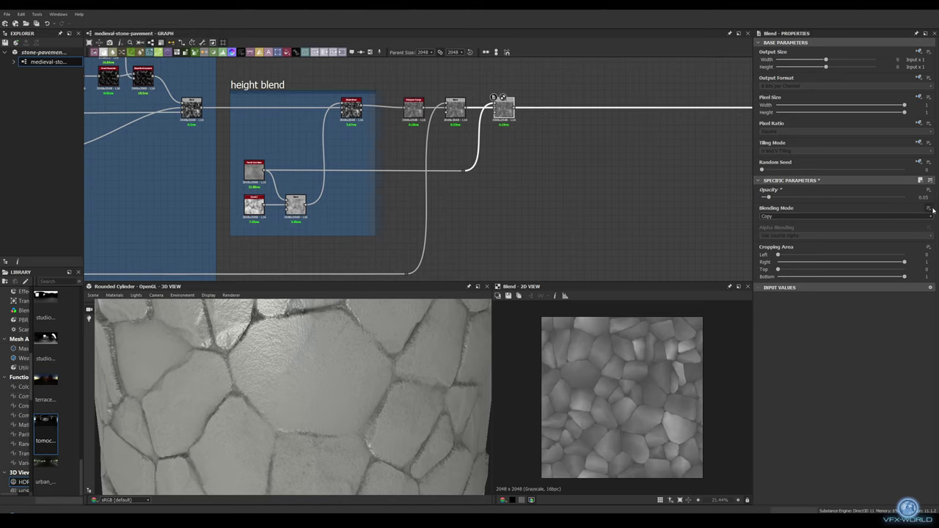
pyautogui.press('Return')
# - Wrap the two new Blend nodes in a frame titled 'surface details 2'
pyautogui.moveTo(316, 337); pyautogui.dragTo(363, 381)
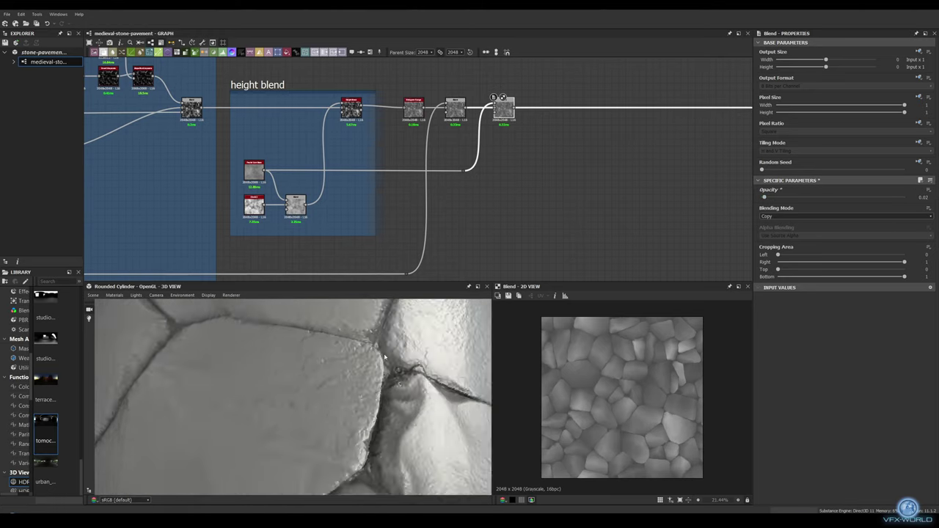
pyautogui.scroll(-2, 578, 189)
pyautogui.scroll(-2, 507, 193)
pyautogui.moveTo(507, 193); pyautogui.dragTo(386, 229, button='middle')
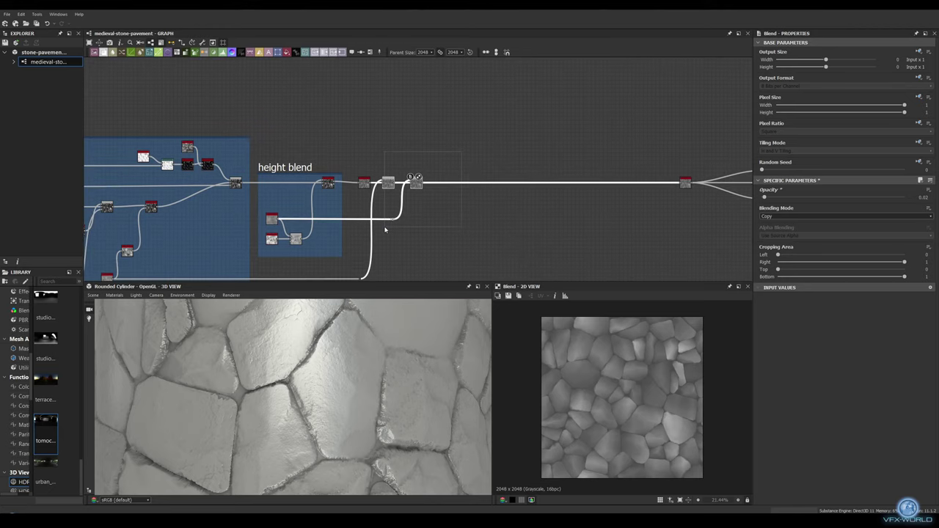
pyautogui.hotkey('ctrl', 'f')
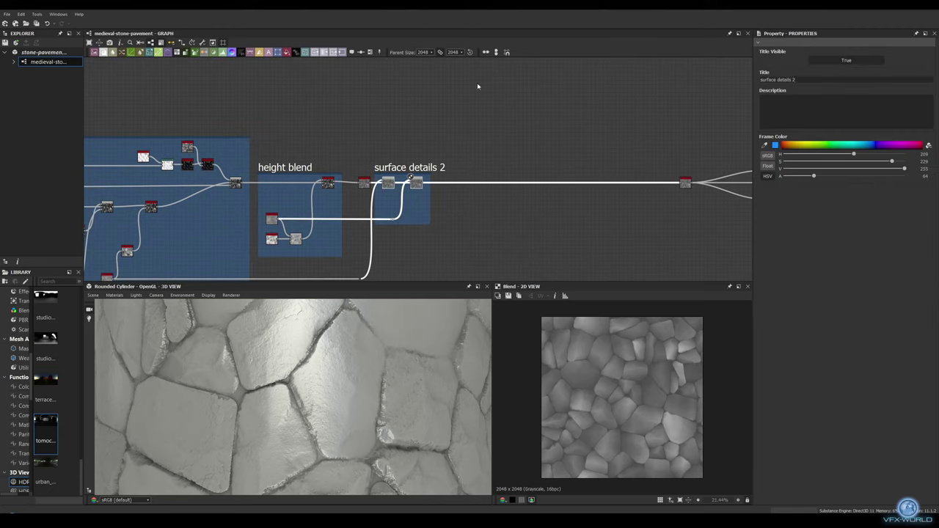
pyautogui.scroll(-2, 206, 193)
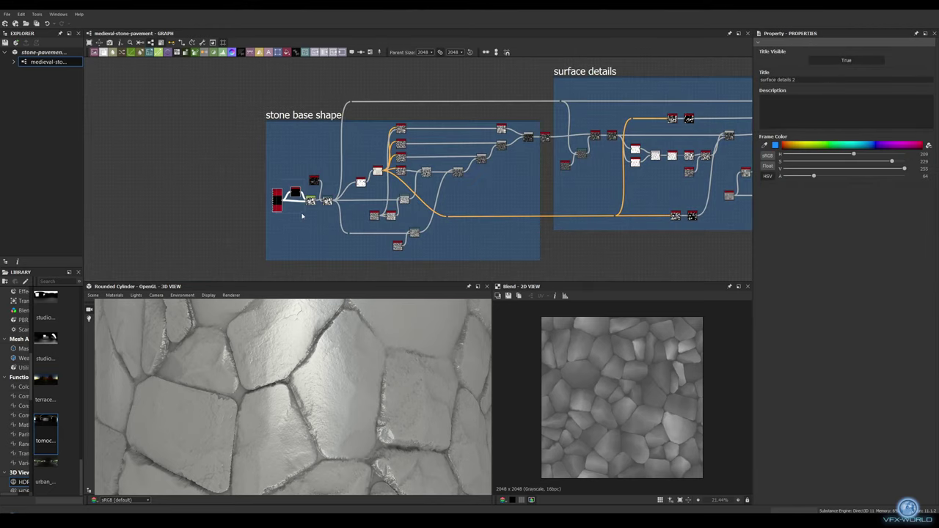
# - Move the Distance and tile sampler node group above the frames
pyautogui.doubleClick(285, 203)
pyautogui.moveTo(285, 203); pyautogui.dragTo(386, 131)
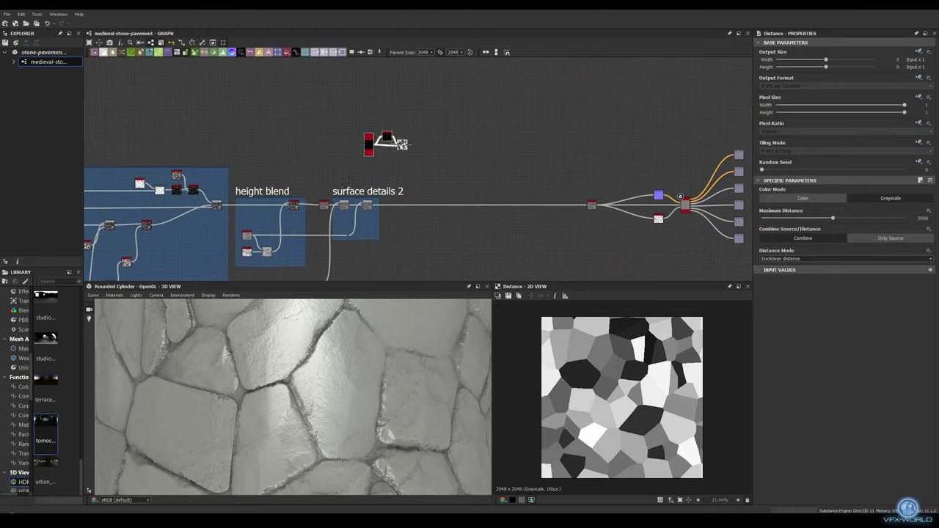
pyautogui.click(371, 149)
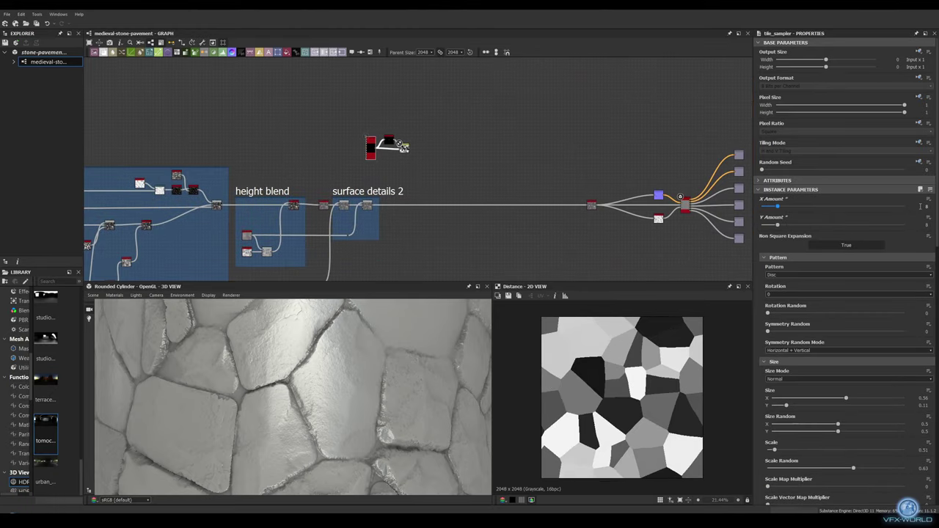
pyautogui.scroll(3, 367, 147)
# - Extend the group with a Crystal 1 noise and Directional Warp
pyautogui.click(367, 158)
pyautogui.press('space')
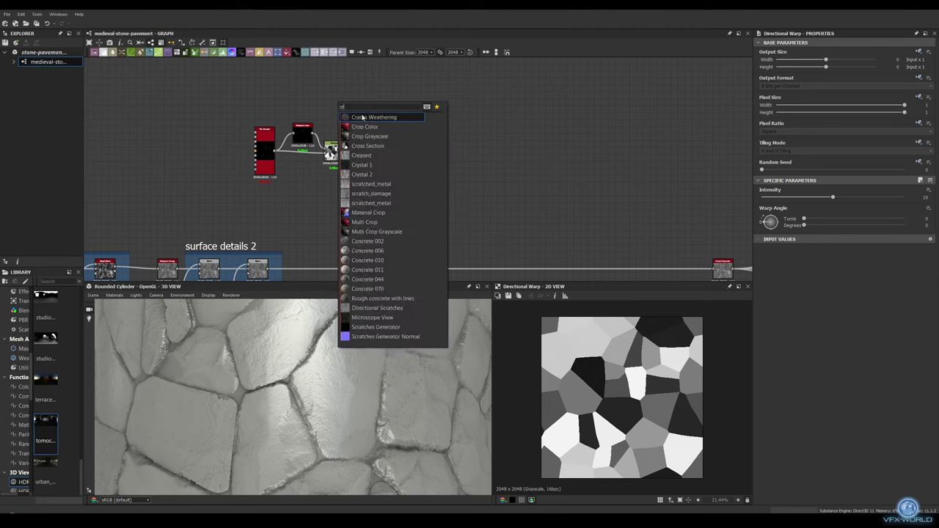
pyautogui.click(352, 115)
pyautogui.doubleClick(382, 156)
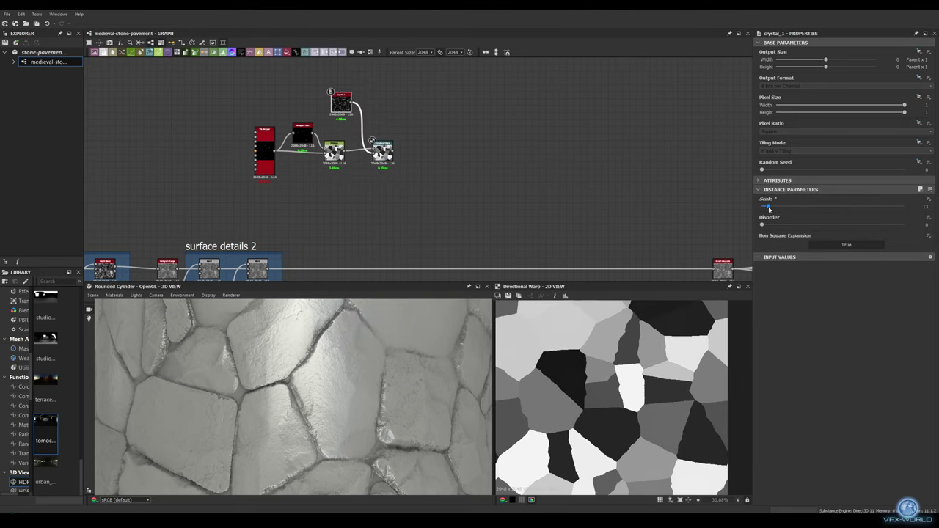
pyautogui.moveTo(477, 156); pyautogui.dragTo(508, 213, button='middle')
# - Add an Edge Detect node feeding a new Slope Blur Grayscale node
pyautogui.press('space')
pyautogui.click(430, 213)
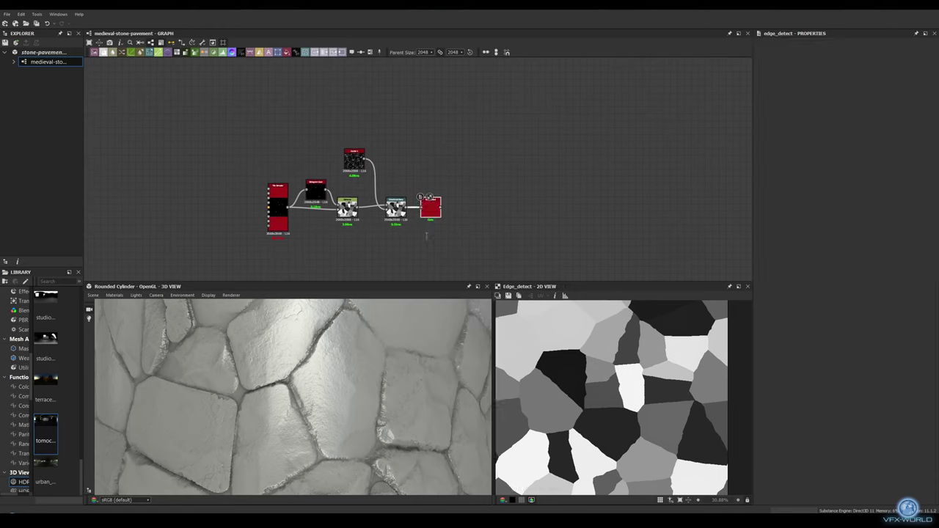
pyautogui.moveTo(513, 176); pyautogui.dragTo(431, 186, button='middle')
pyautogui.moveTo(359, 218); pyautogui.dragTo(379, 188)
pyautogui.click(411, 205)
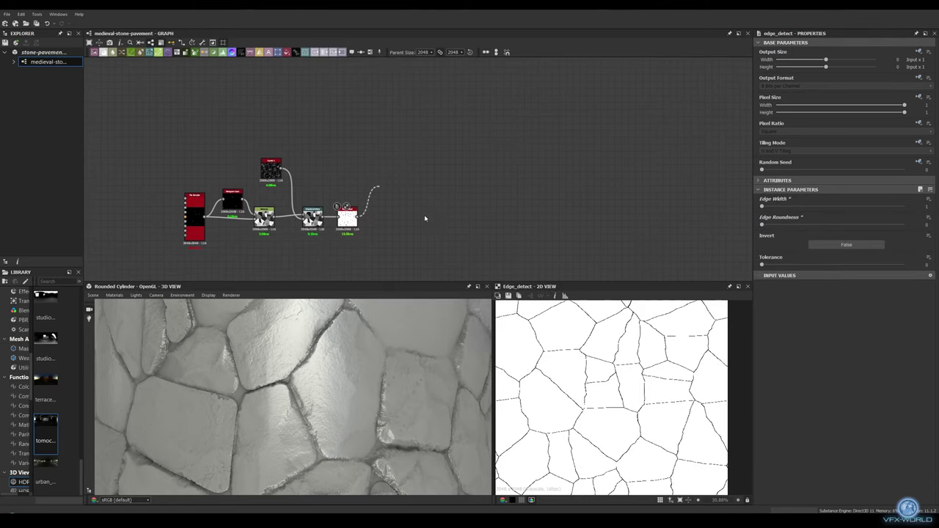
pyautogui.moveTo(216, 158); pyautogui.dragTo(300, 168, button='middle')
pyautogui.scroll(2, 284, 155)
pyautogui.press('Delete')
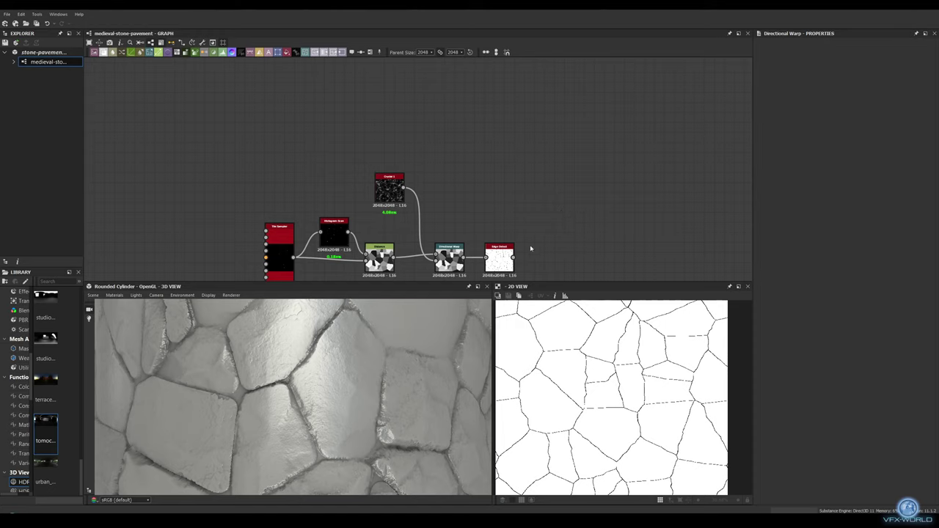
pyautogui.moveTo(514, 257); pyautogui.dragTo(534, 227)
pyautogui.click(566, 239)
# - Pan back to the surface details network and select the gaussian_noise node
pyautogui.moveTo(428, 176)
pyautogui.mouseDown(button='middle')
pyautogui.moveTo(116, 244)
pyautogui.moveTo(96, 210)
pyautogui.mouseUp(button='middle')
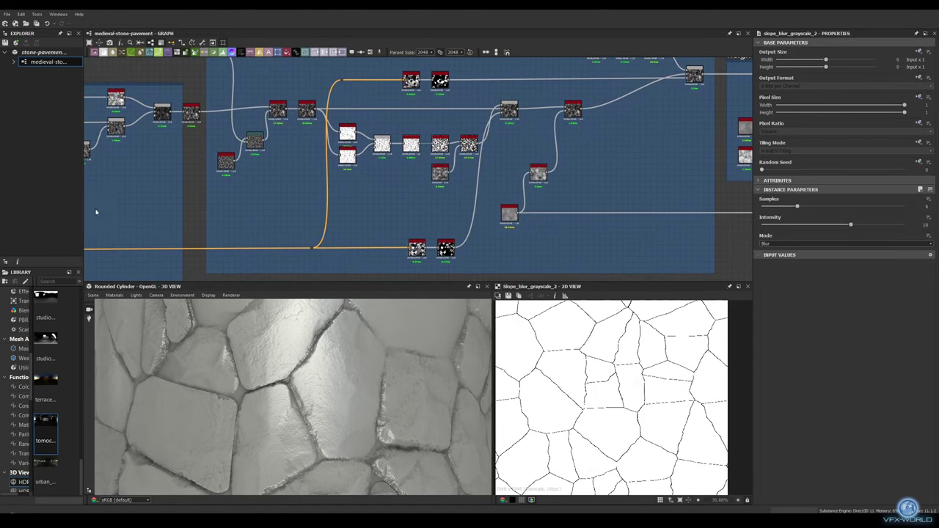
pyautogui.scroll(3, 220, 176)
pyautogui.click(269, 157)
pyautogui.scroll(-3, 269, 157)
pyautogui.moveTo(268, 157); pyautogui.dragTo(308, 234, button='middle')
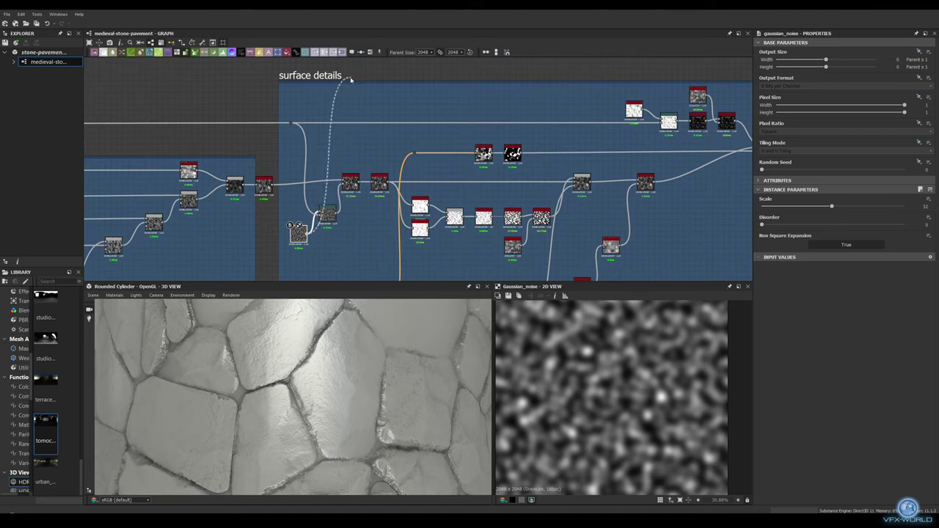
pyautogui.scroll(-2, 189, 110)
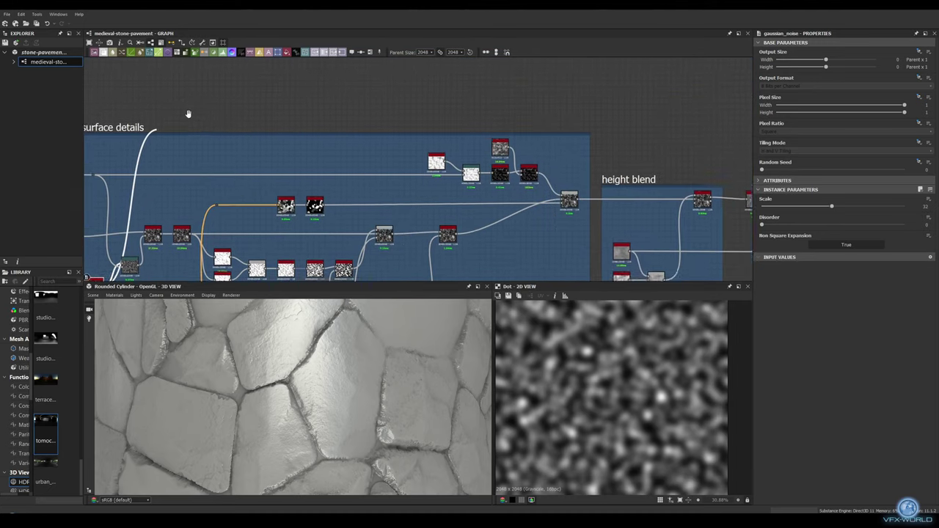
pyautogui.scroll(-2, 199, 115)
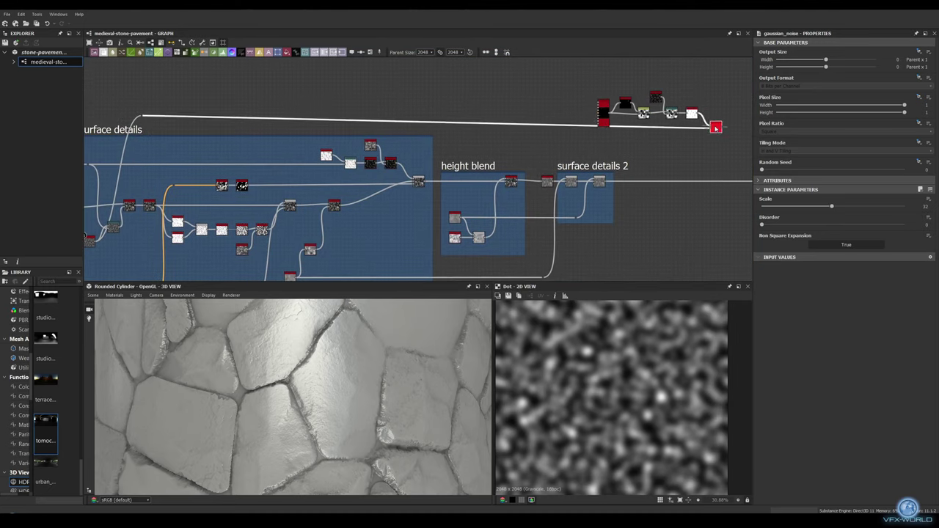
# - Tune the Slope Blur (32 samples, intensity 0.25, Min) and blend it at 0.02 opacity
pyautogui.click(329, 132)
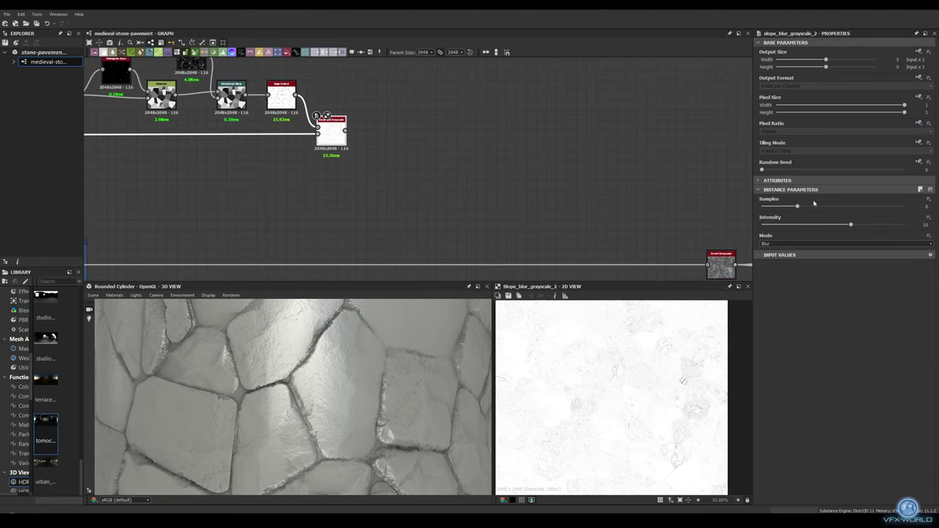
pyautogui.moveTo(807, 225)
pyautogui.mouseDown()
pyautogui.moveTo(836, 230)
pyautogui.moveTo(764, 232)
pyautogui.mouseUp()
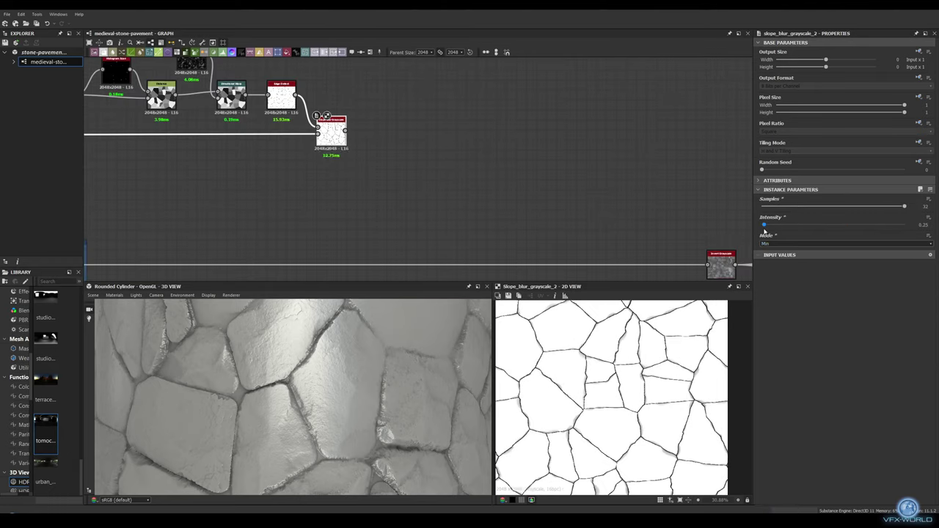
pyautogui.moveTo(422, 151)
pyautogui.mouseDown(button='middle')
pyautogui.moveTo(474, 172)
pyautogui.moveTo(436, 157)
pyautogui.moveTo(364, 81)
pyautogui.mouseUp(button='middle')
pyautogui.click(413, 211)
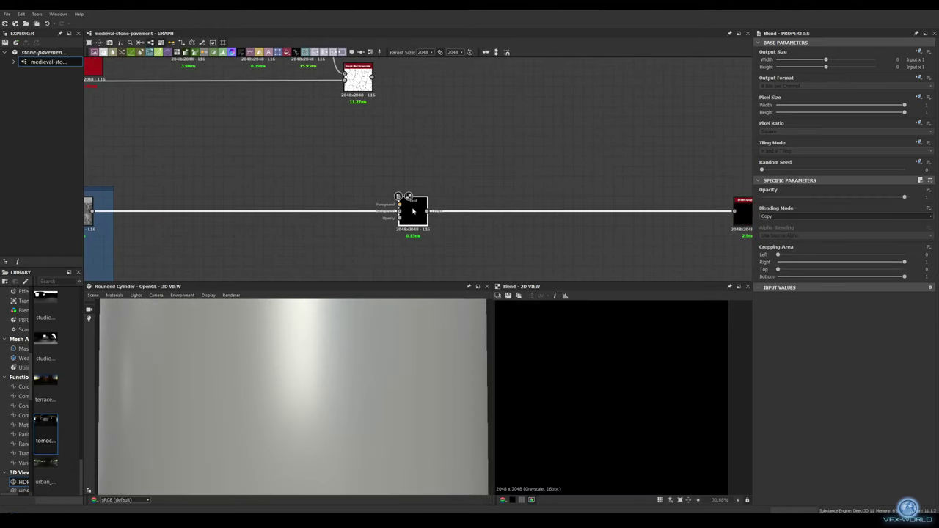
pyautogui.scroll(-3, 304, 380)
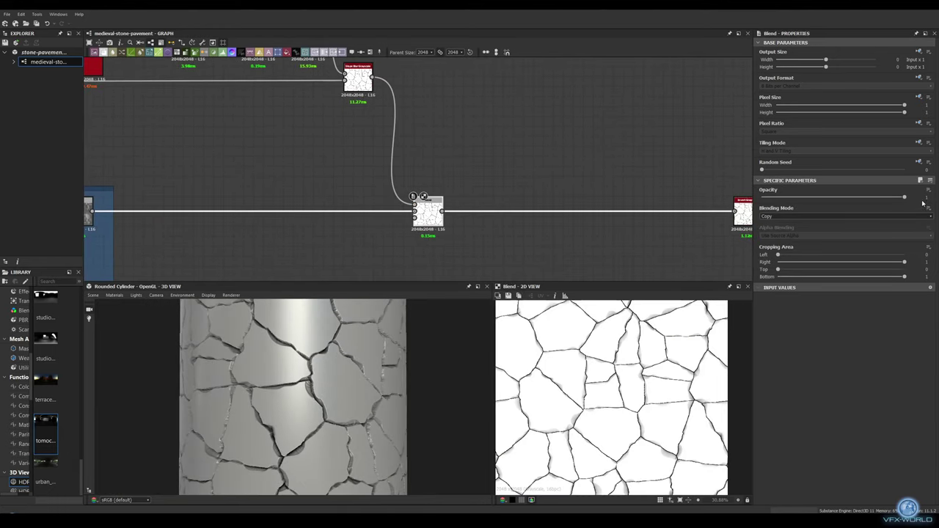
pyautogui.write('.021')
pyautogui.write('0.02')
pyautogui.press('Return')
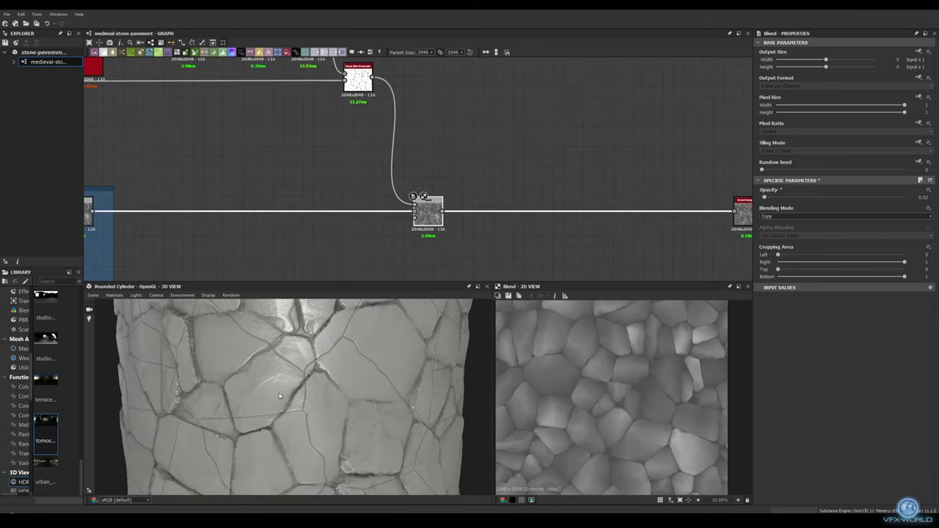
pyautogui.scroll(-3, 536, 151)
pyautogui.moveTo(536, 151); pyautogui.dragTo(179, 181, button='middle')
# - Branch Flood Fill to Random Grayscale and a Histogram Scan off the Dot node
pyautogui.moveTo(190, 211); pyautogui.dragTo(393, 225)
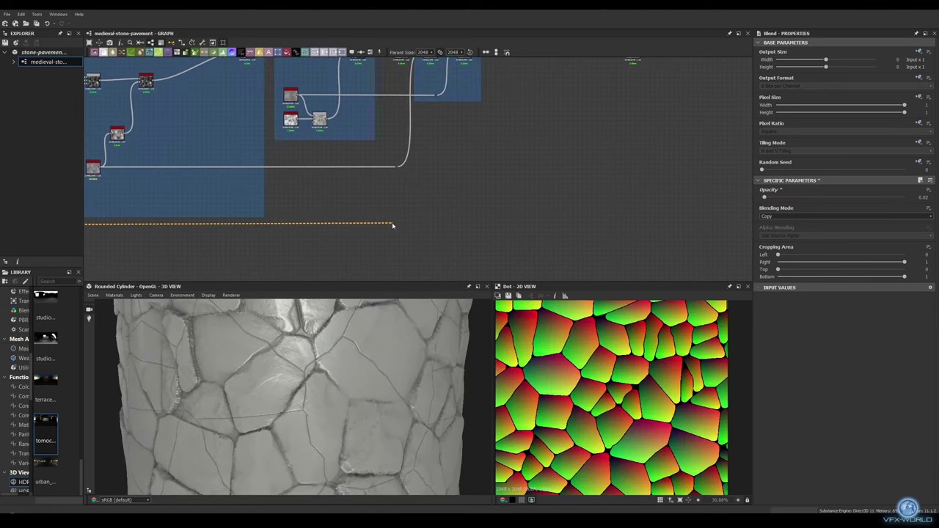
pyautogui.moveTo(455, 228); pyautogui.dragTo(367, 231)
pyautogui.write('flood')
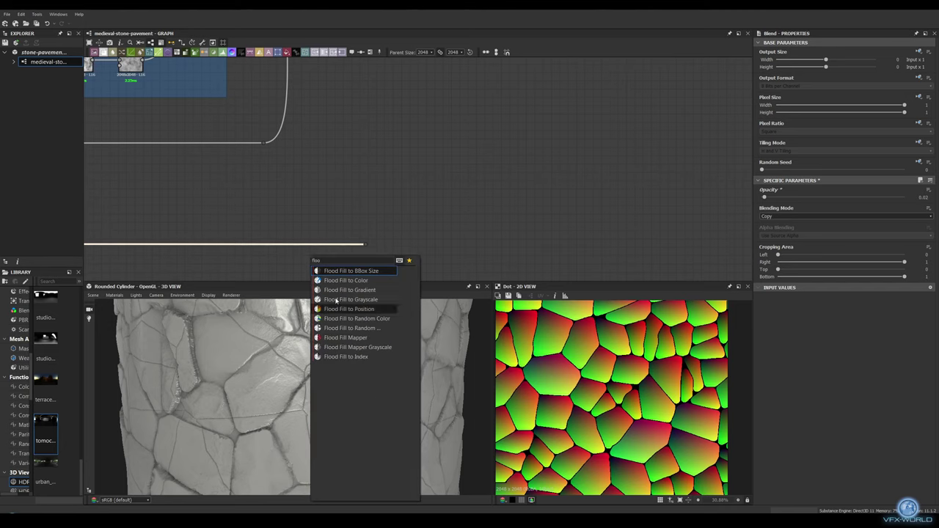
pyautogui.press('Return')
pyautogui.press('space')
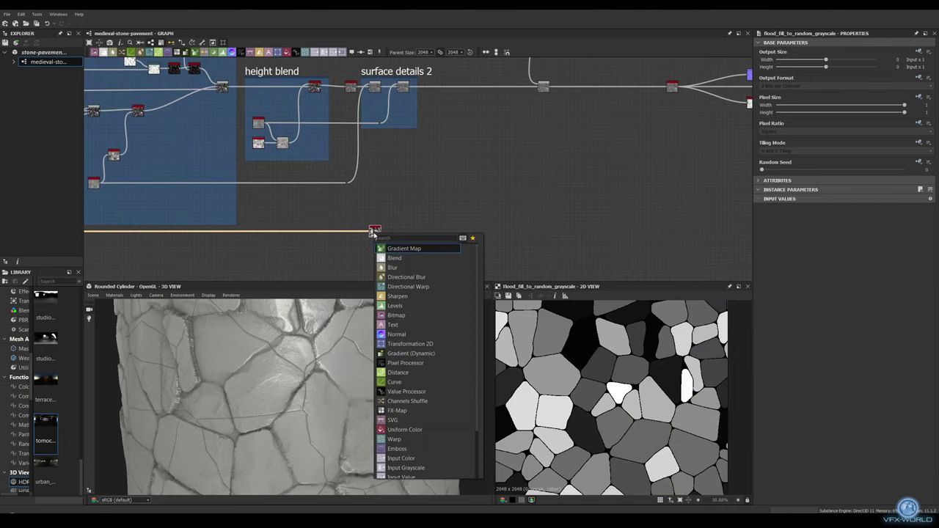
pyautogui.write('hist')
pyautogui.press('Return')
pyautogui.click(765, 208)
# - Reseed the flood fill and set Histogram Scan position 0.15, contrast 0.65
pyautogui.moveTo(776, 207); pyautogui.dragTo(782, 207)
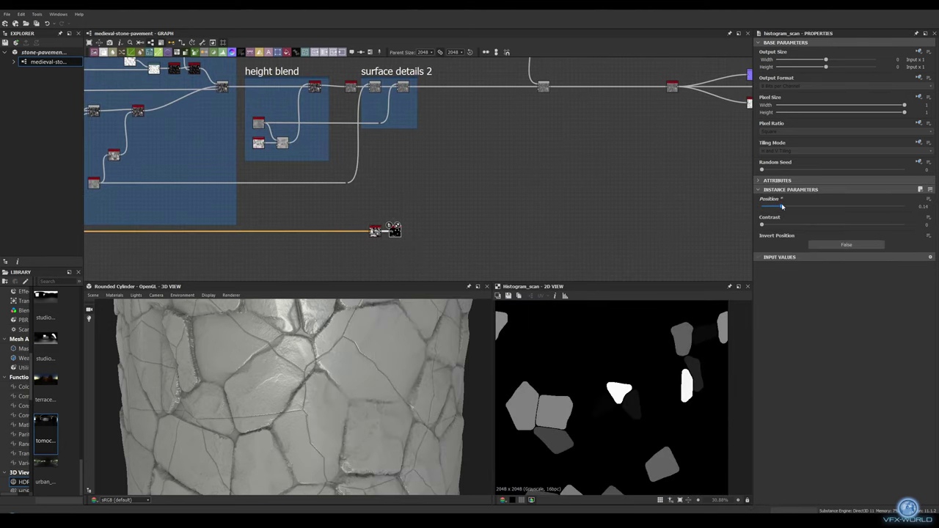
pyautogui.click(374, 231)
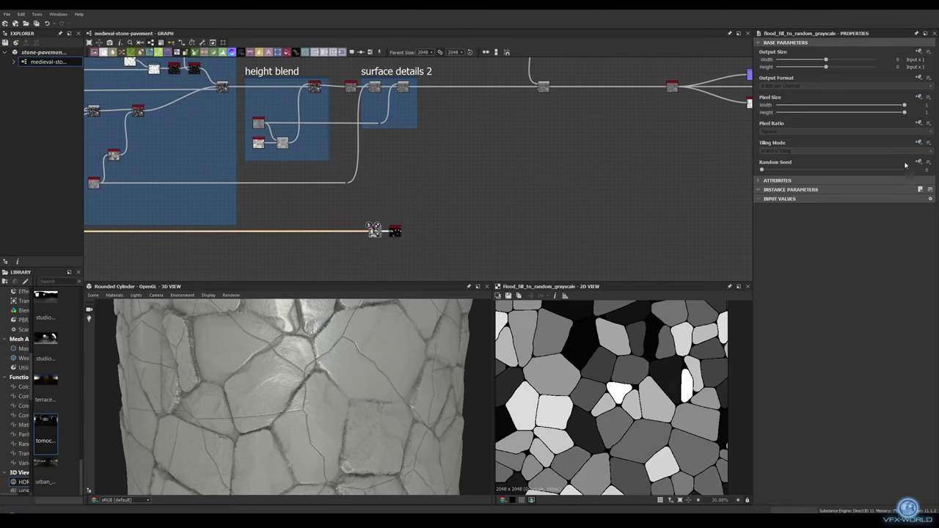
pyautogui.click(921, 170)
pyautogui.click(383, 231)
pyautogui.moveTo(404, 232); pyautogui.dragTo(393, 232, button='middle')
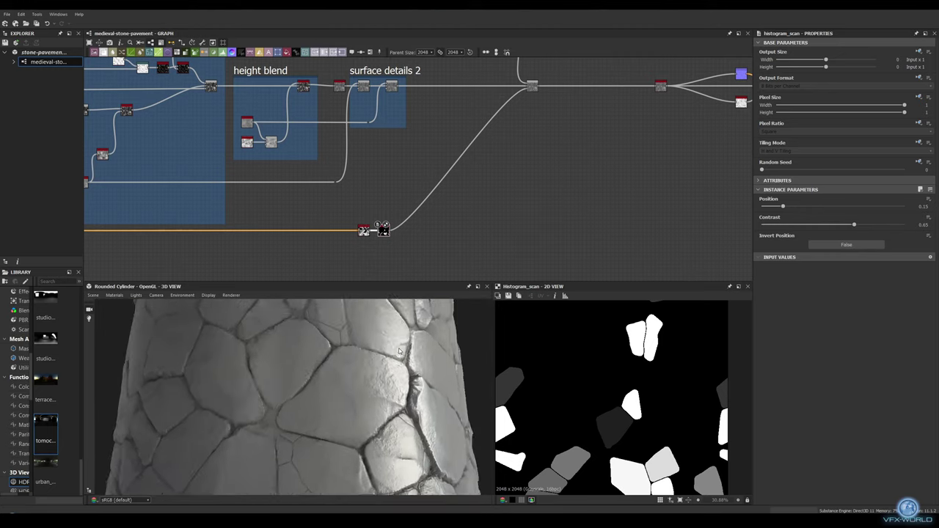
pyautogui.moveTo(440, 183); pyautogui.dragTo(379, 243, button='middle')
pyautogui.press('space')
# - Warp the cracks with a Directional Warp at intensity 250 and frame them as 'cracks'
pyautogui.click(485, 220)
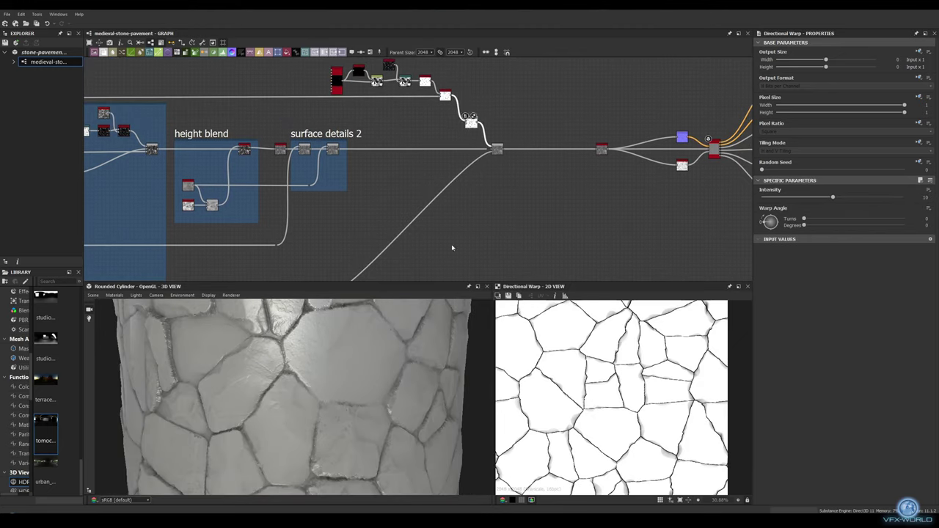
pyautogui.scroll(2, 308, 220)
pyautogui.moveTo(308, 219); pyautogui.dragTo(457, 101)
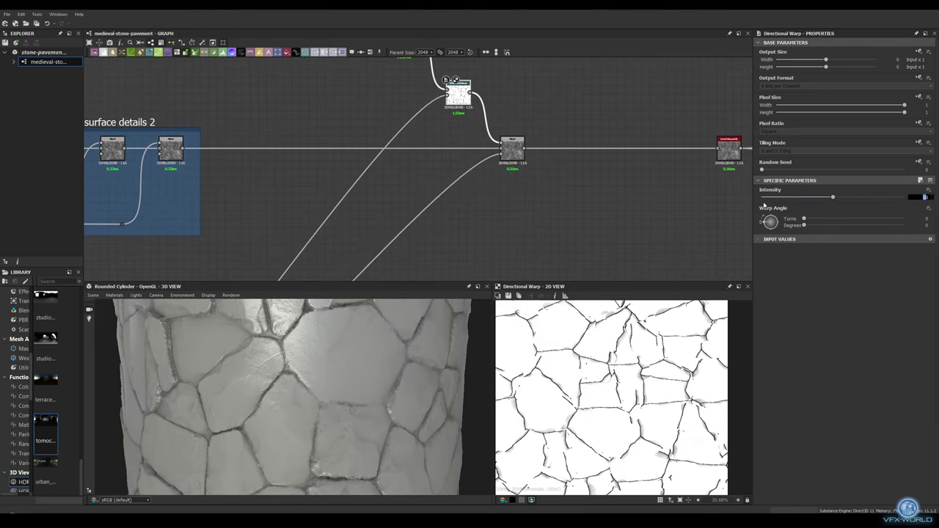
pyautogui.write('250')
pyautogui.press('Return')
pyautogui.moveTo(227, 392)
pyautogui.mouseDown()
pyautogui.moveTo(337, 366)
pyautogui.moveTo(294, 345)
pyautogui.mouseUp()
pyautogui.moveTo(403, 183); pyautogui.dragTo(302, 208, button='middle')
pyautogui.scroll(-2, 300, 218)
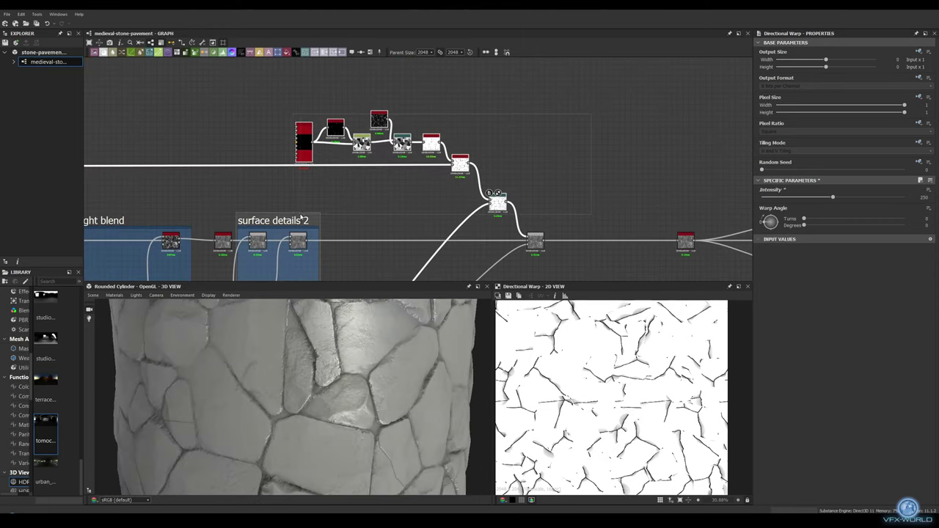
pyautogui.click(370, 52)
pyautogui.scroll(2, 624, 103)
# - Insert Auto Levels after the main blend and add a Gradient Map from its output
pyautogui.moveTo(624, 103); pyautogui.dragTo(411, 44, button='middle')
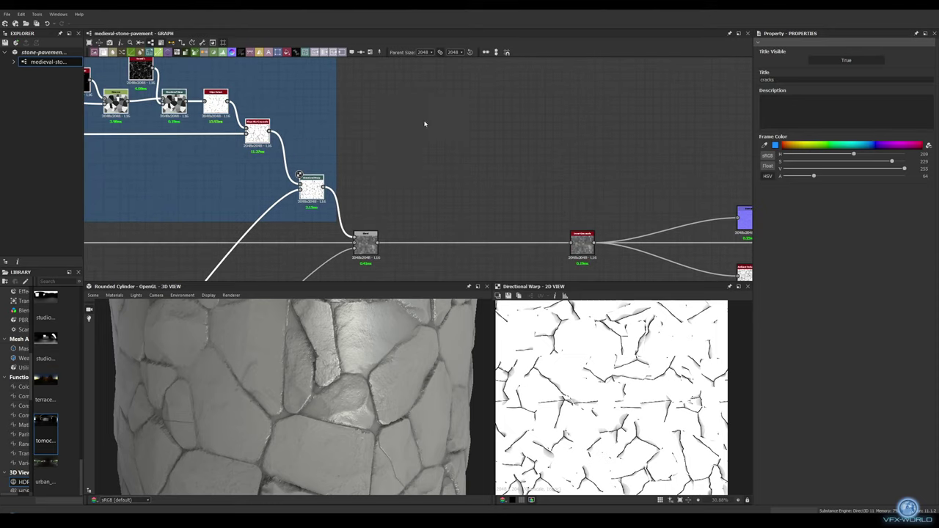
pyautogui.press('space')
pyautogui.click(382, 221)
pyautogui.scroll(-2, 295, 384)
pyautogui.moveTo(295, 384); pyautogui.dragTo(337, 386)
pyautogui.scroll(2, 345, 387)
pyautogui.scroll(-2, 354, 387)
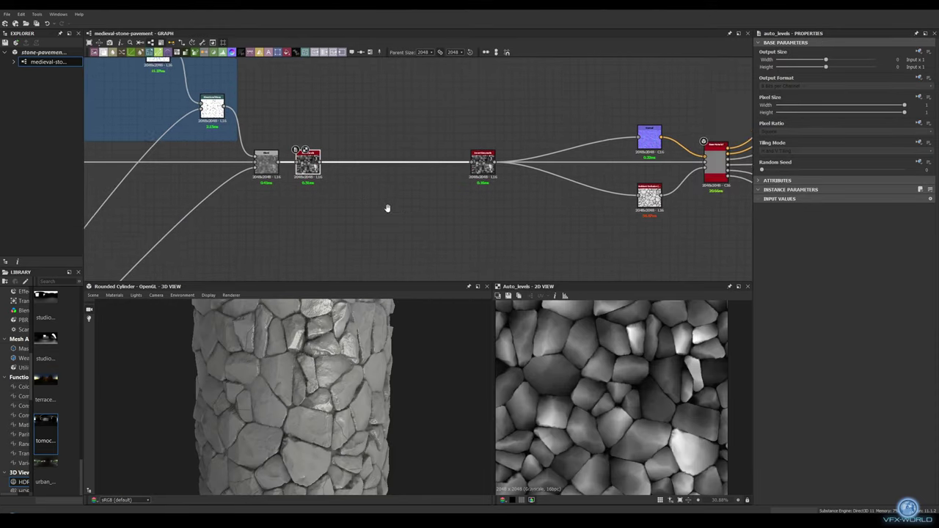
pyautogui.scroll(-3, 386, 208)
pyautogui.scroll(2, 294, 157)
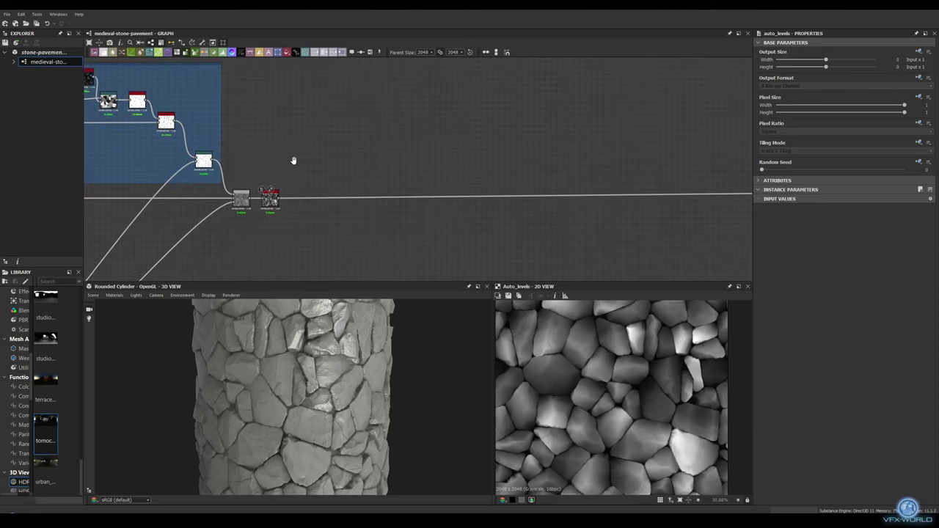
pyautogui.moveTo(279, 199); pyautogui.dragTo(319, 94)
pyautogui.click(357, 210)
# - Connect the first Gradient Map to the base colour and give it a tan stone gradient
pyautogui.scroll(-3, 664, 181)
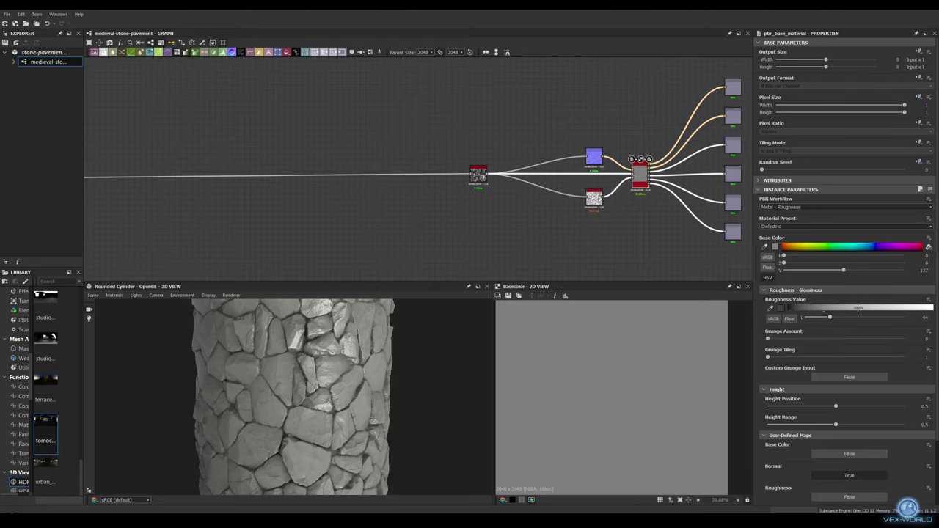
pyautogui.scroll(3, 376, 145)
pyautogui.moveTo(158, 92); pyautogui.dragTo(460, 141)
pyautogui.moveTo(460, 142); pyautogui.dragTo(660, 169, button='middle')
pyautogui.click(233, 117)
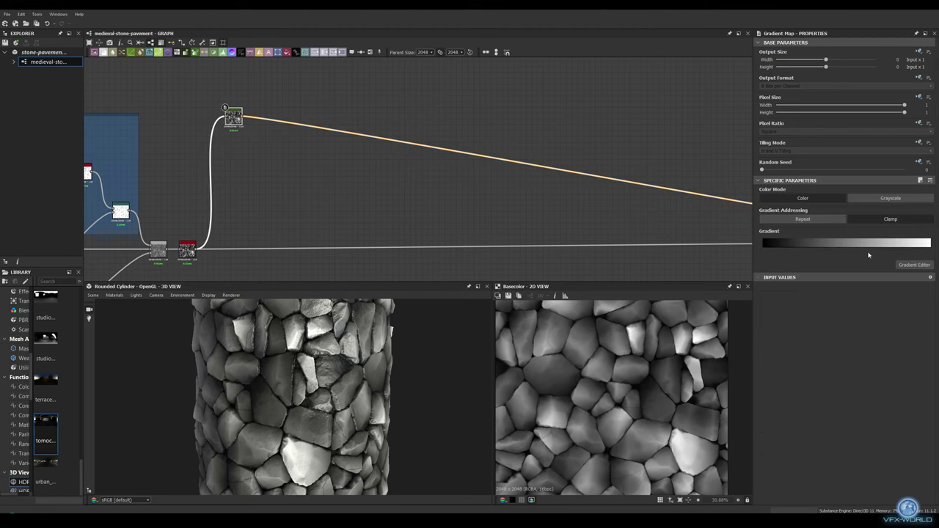
pyautogui.click(914, 264)
pyautogui.hotkey('ctrl', 'v')
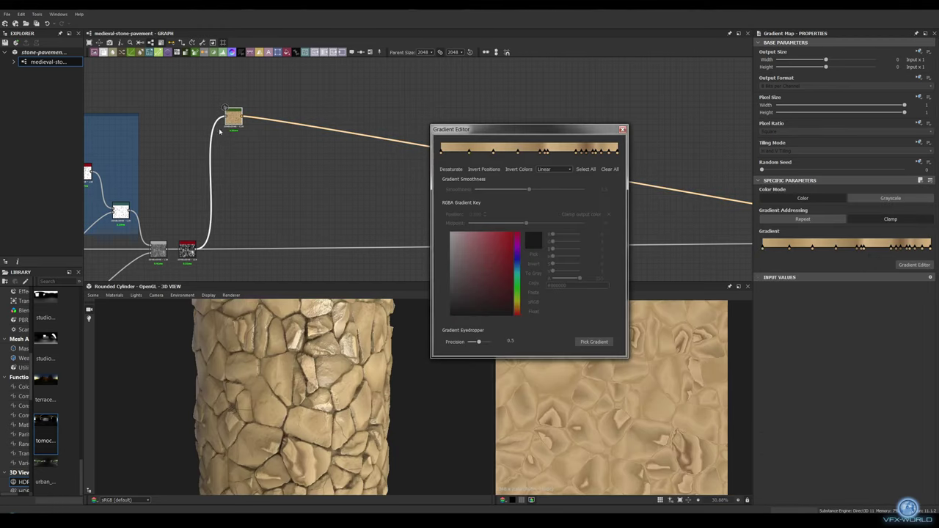
pyautogui.click(622, 129)
# - Add a second Gradient Map from the cracks, blending both colour maps at 0.65 opacity
pyautogui.moveTo(88, 224); pyautogui.dragTo(354, 203, button='middle')
pyautogui.moveTo(302, 204)
pyautogui.mouseDown()
pyautogui.moveTo(483, 209)
pyautogui.moveTo(494, 96)
pyautogui.mouseUp()
pyautogui.rightClick(500, 118)
pyautogui.click(534, 130)
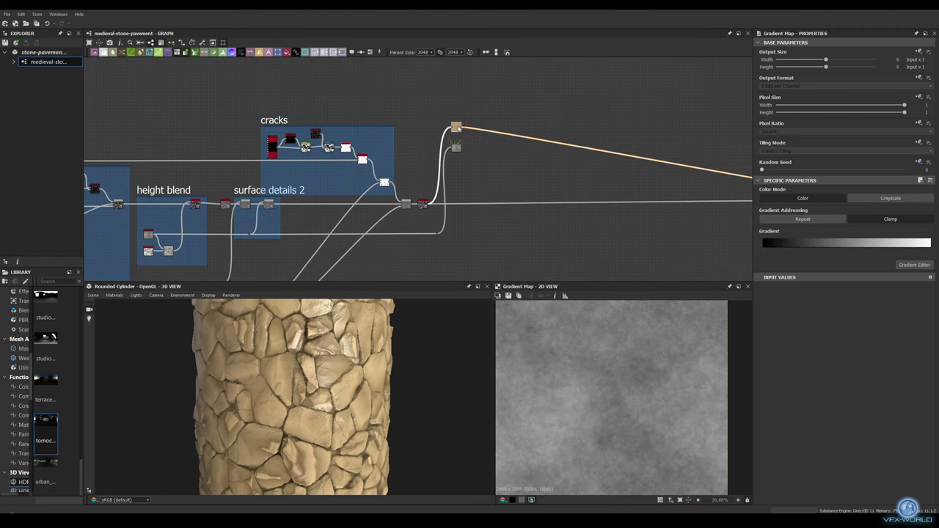
pyautogui.click(913, 264)
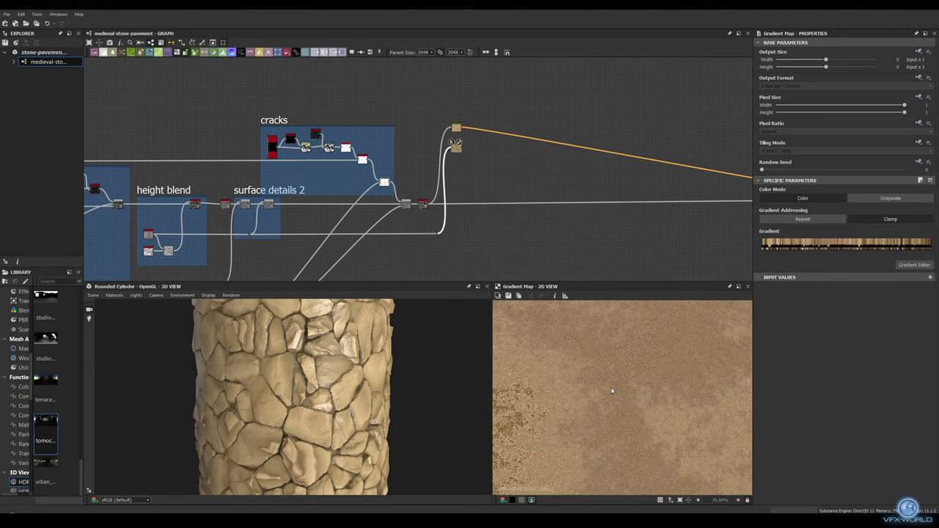
pyautogui.click(357, 129)
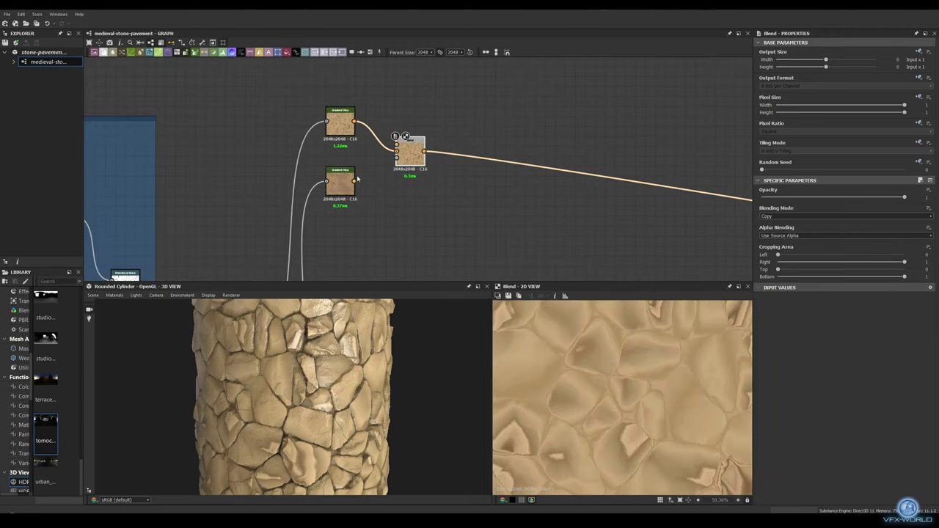
pyautogui.moveTo(902, 198); pyautogui.dragTo(853, 198)
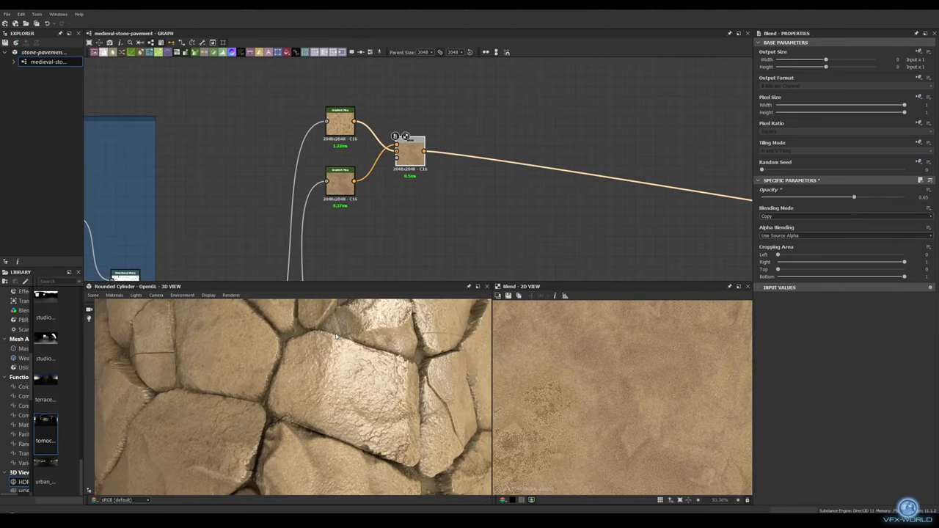
# - Insert a Dot on the input link and add a third Gradient Map with a dark stone gradient
pyautogui.moveTo(444, 184); pyautogui.dragTo(381, 175, button='middle')
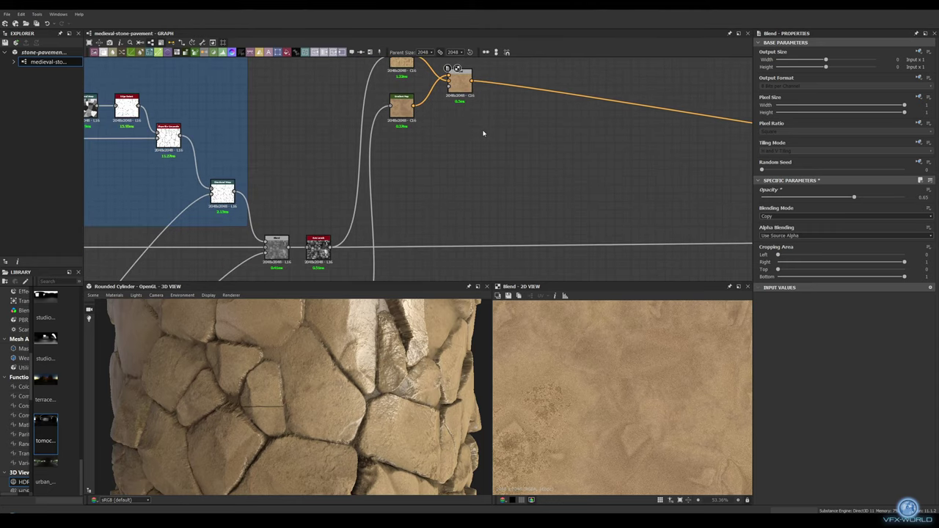
pyautogui.keyDown('alt'); pyautogui.click(361, 186); pyautogui.keyUp('alt')
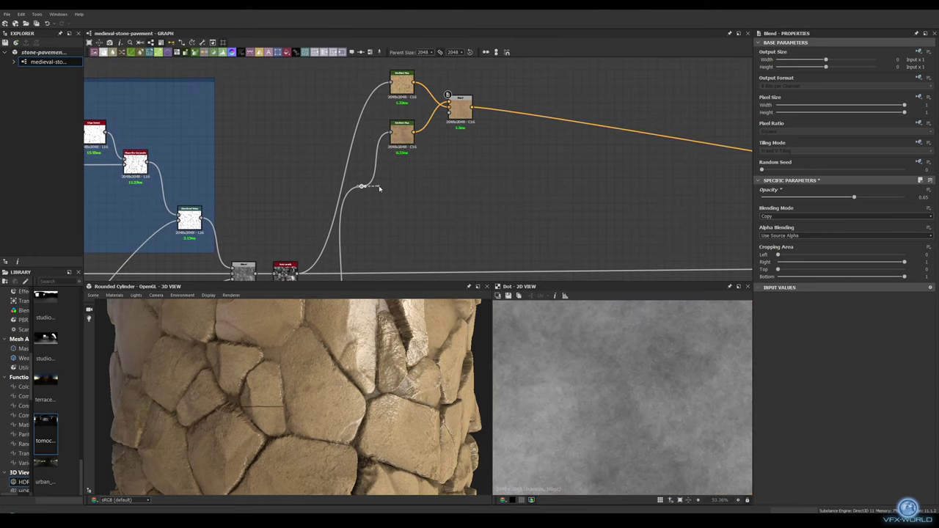
pyautogui.moveTo(362, 186); pyautogui.dragTo(423, 189)
pyautogui.click(444, 194)
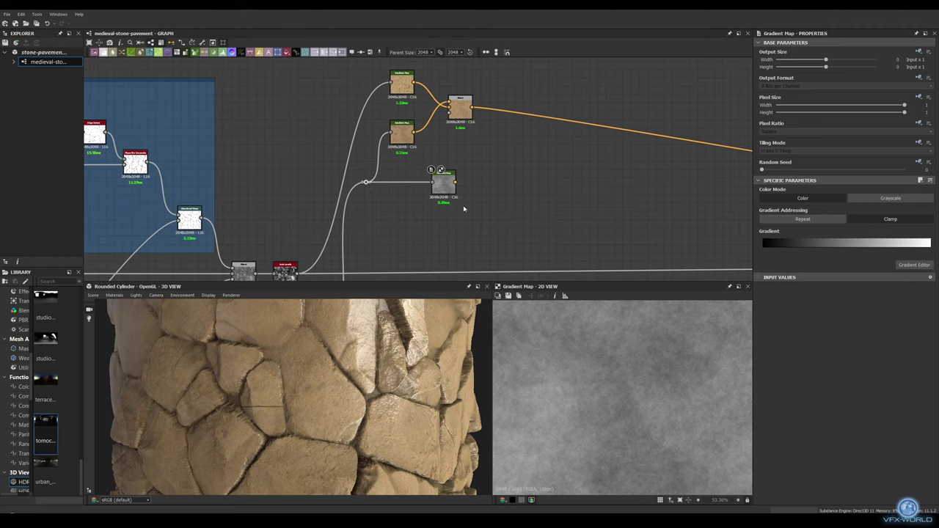
pyautogui.doubleClick(443, 184)
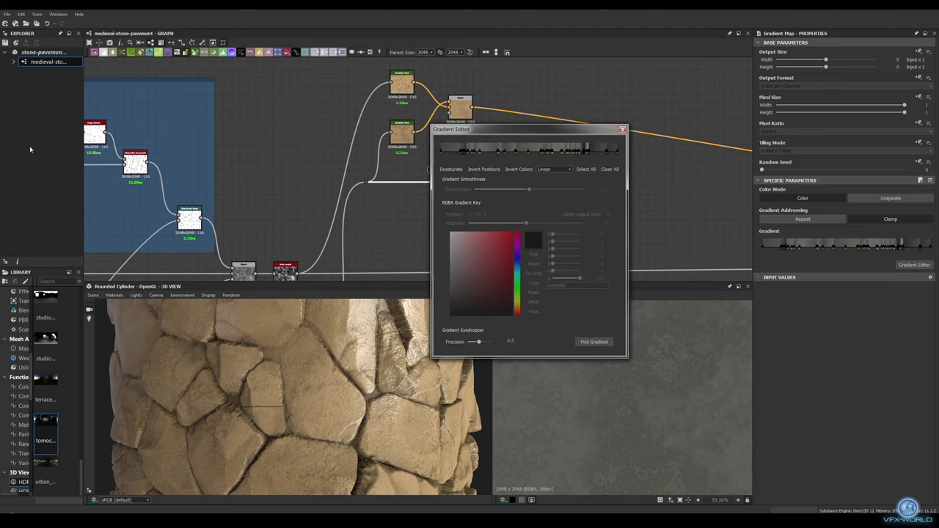
pyautogui.click(622, 129)
# - Duplicate the colour-chain Blend node and preview the height_blend node
pyautogui.moveTo(510, 108); pyautogui.dragTo(407, 118, button='middle')
pyautogui.click(357, 115)
pyautogui.hotkey('ctrl', 'd')
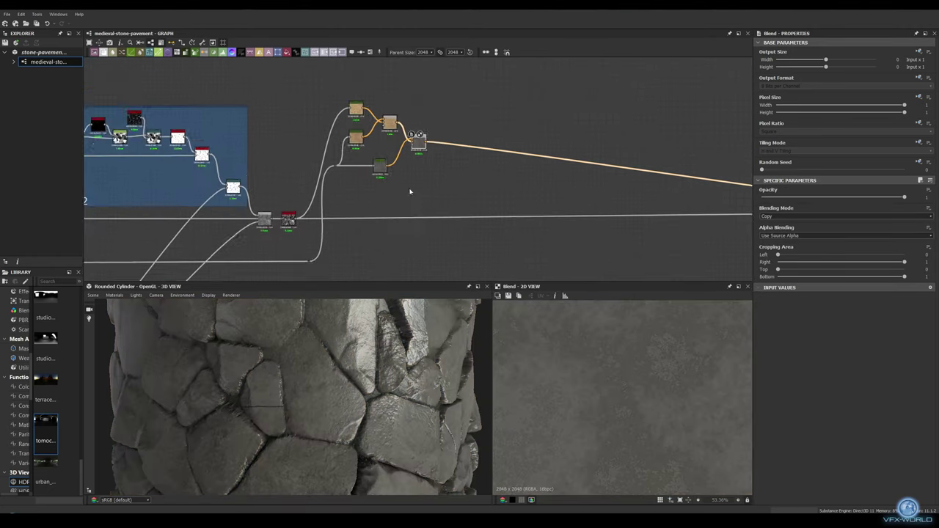
pyautogui.moveTo(355, 194)
pyautogui.mouseDown(button='middle')
pyautogui.moveTo(339, 132)
pyautogui.moveTo(192, 170)
pyautogui.mouseUp(button='middle')
pyautogui.doubleClick(334, 130)
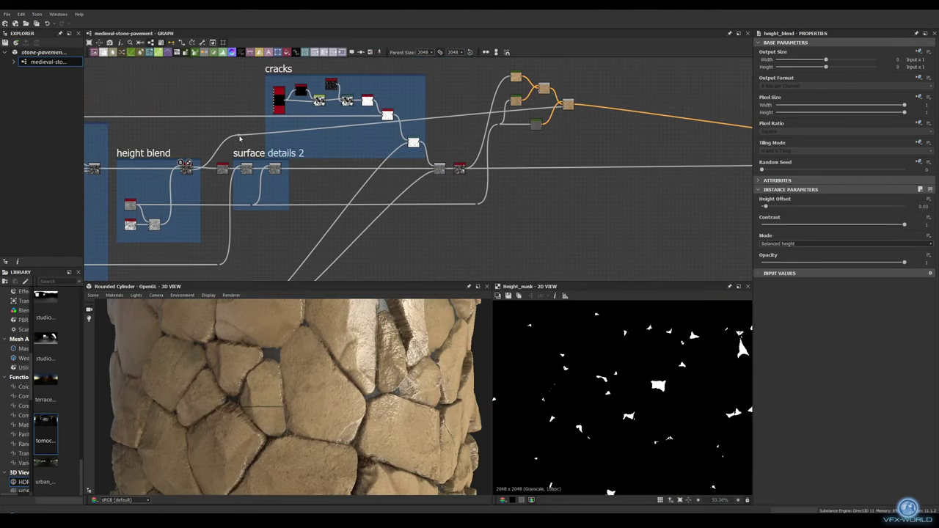
pyautogui.scroll(3, 547, 137)
# - Add a Normal node with intensity 20 after the height map
pyautogui.click(388, 80)
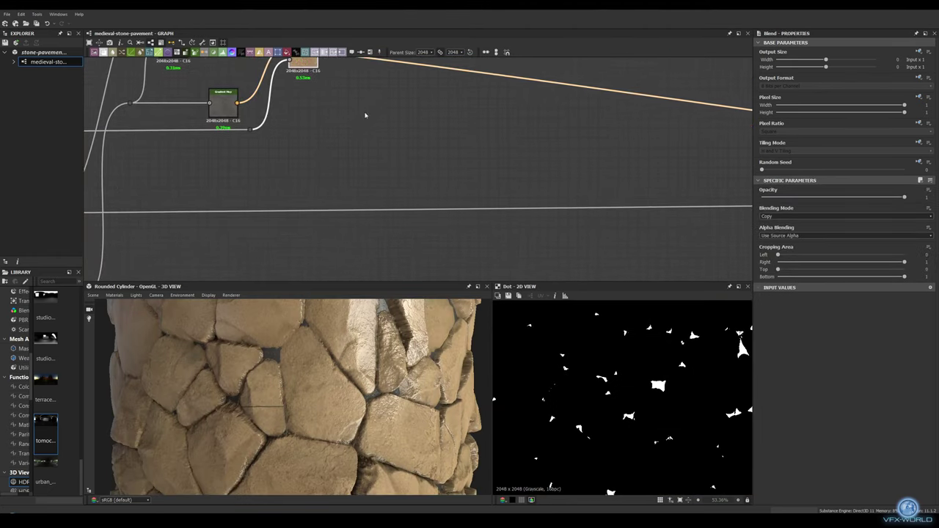
pyautogui.write('normal')
pyautogui.press('Return')
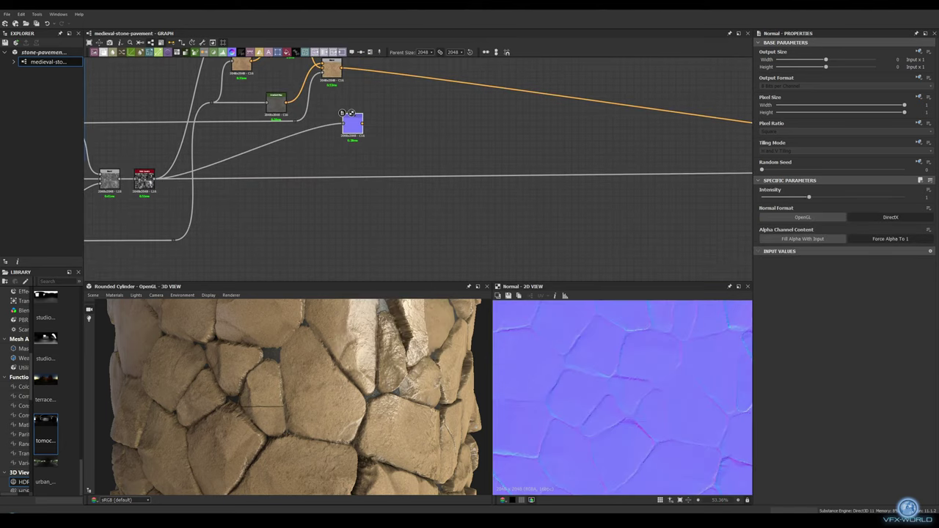
pyautogui.scroll(-2, 186, 157)
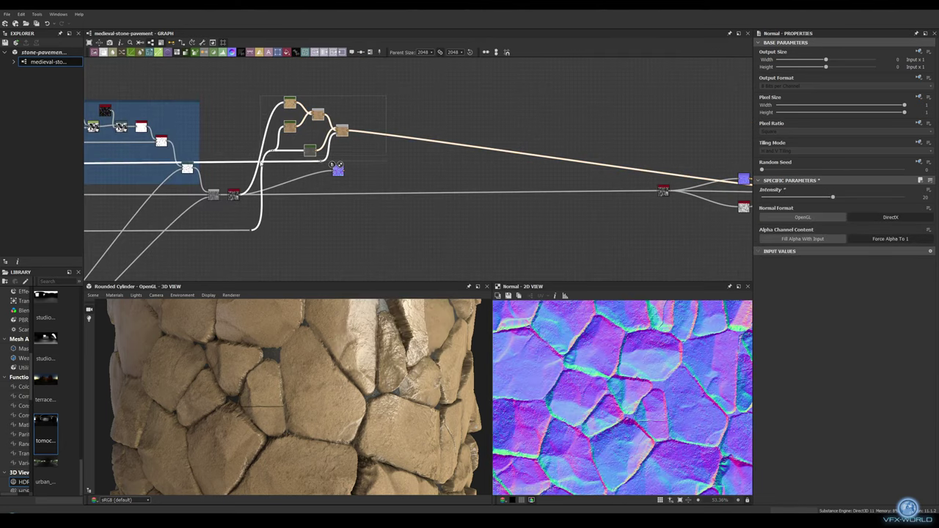
pyautogui.scroll(1, 472, 137)
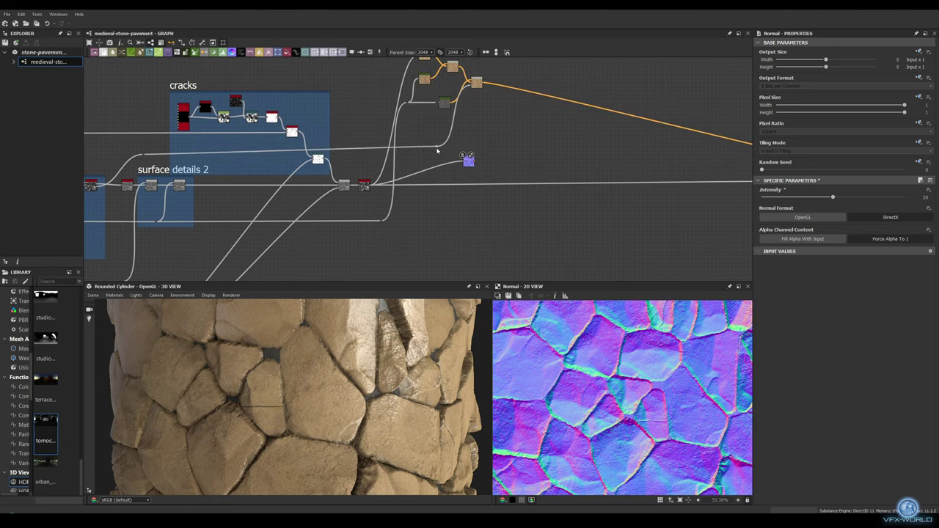
pyautogui.scroll(3, 411, 157)
pyautogui.doubleClick(350, 182)
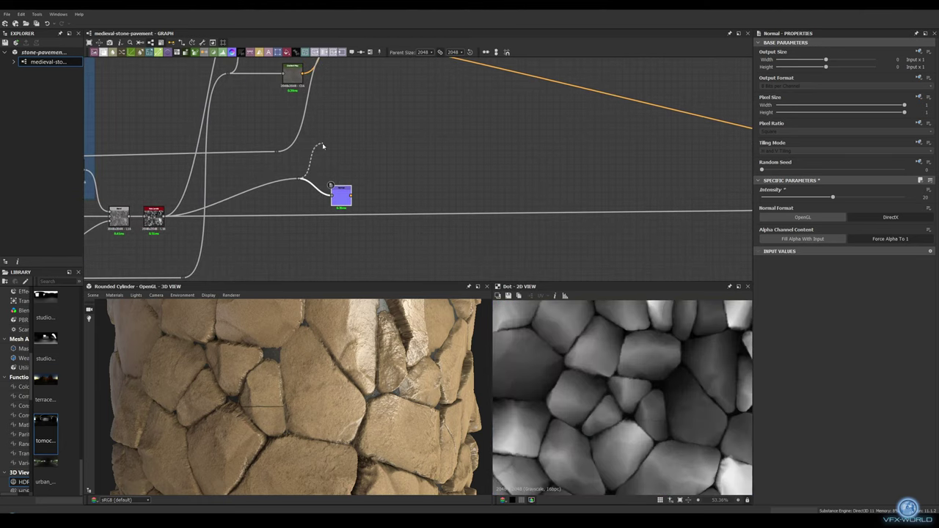
# - Add Get_Slope with High Clip about 88, Low Clip about 87, softer falloff, then Auto Levels
pyautogui.write('slope')
pyautogui.press('Return')
pyautogui.moveTo(865, 206); pyautogui.dragTo(901, 209)
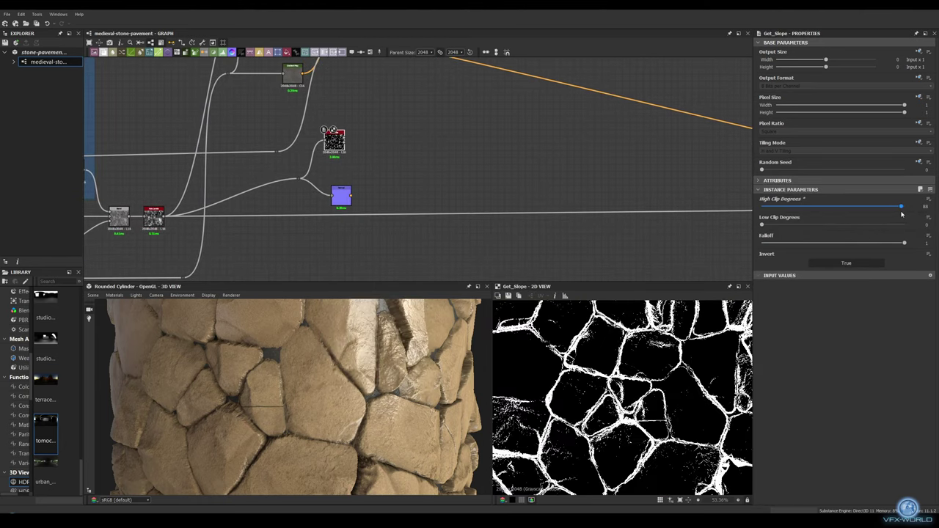
pyautogui.click(899, 223)
pyautogui.moveTo(904, 242); pyautogui.dragTo(798, 242)
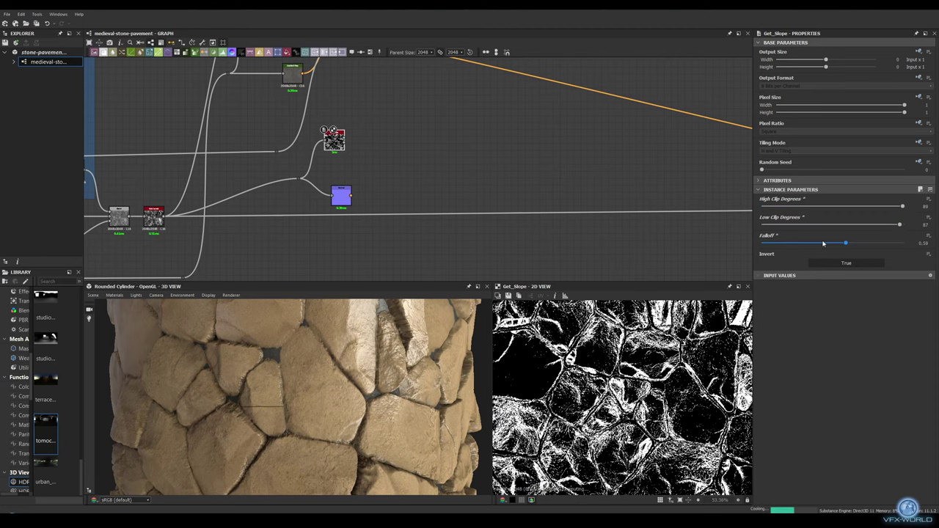
pyautogui.moveTo(426, 139); pyautogui.dragTo(434, 205, button='middle')
pyautogui.moveTo(354, 206); pyautogui.dragTo(387, 151)
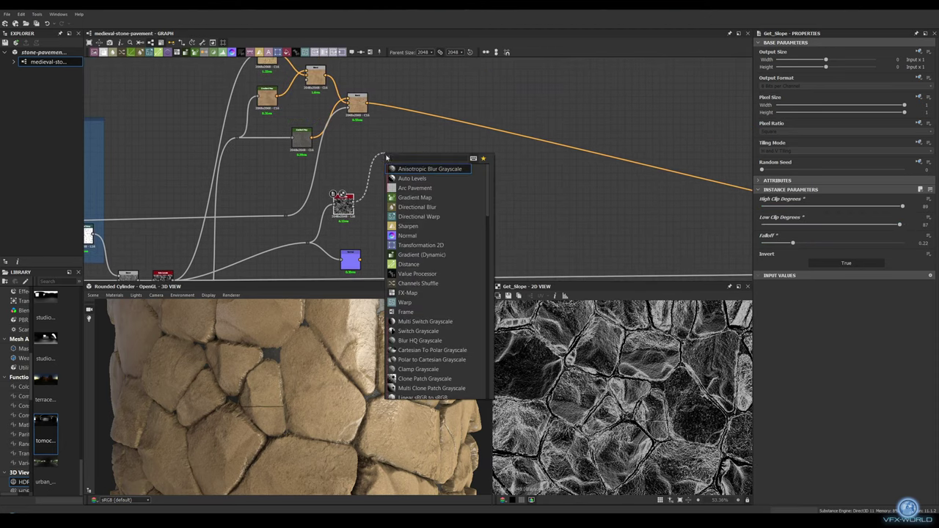
pyautogui.click(418, 191)
# - Blend a mid-grey Uniform Color into the stone colour through the slope mask
pyautogui.moveTo(365, 104); pyautogui.dragTo(394, 105)
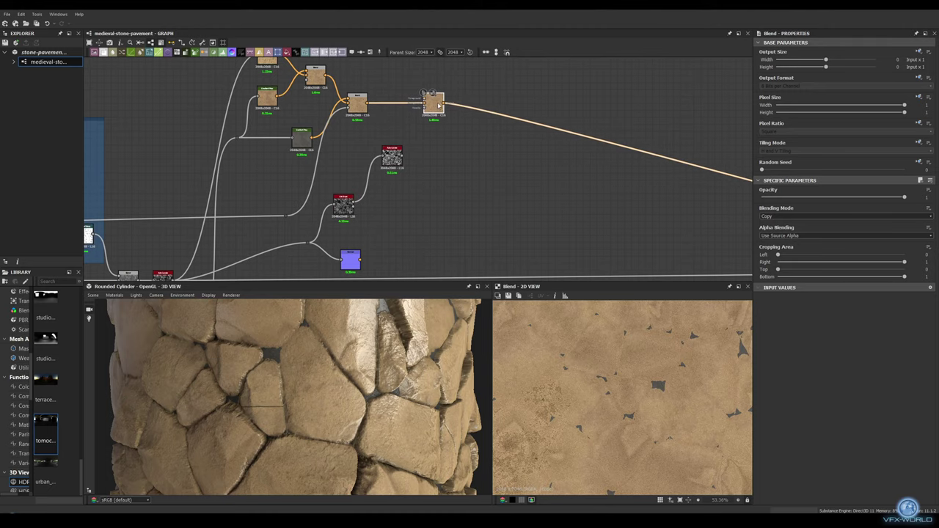
pyautogui.moveTo(267, 129); pyautogui.dragTo(263, 171, button='middle')
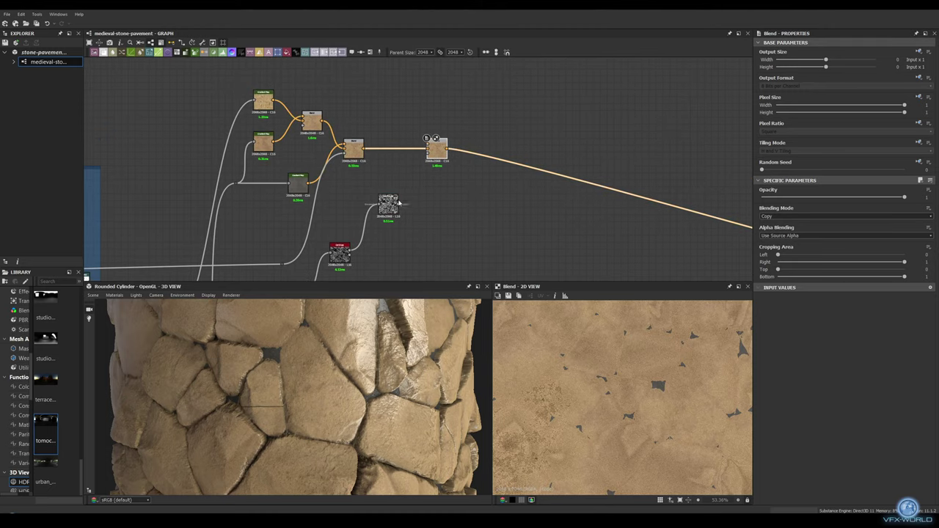
pyautogui.press('space')
pyautogui.click(391, 121)
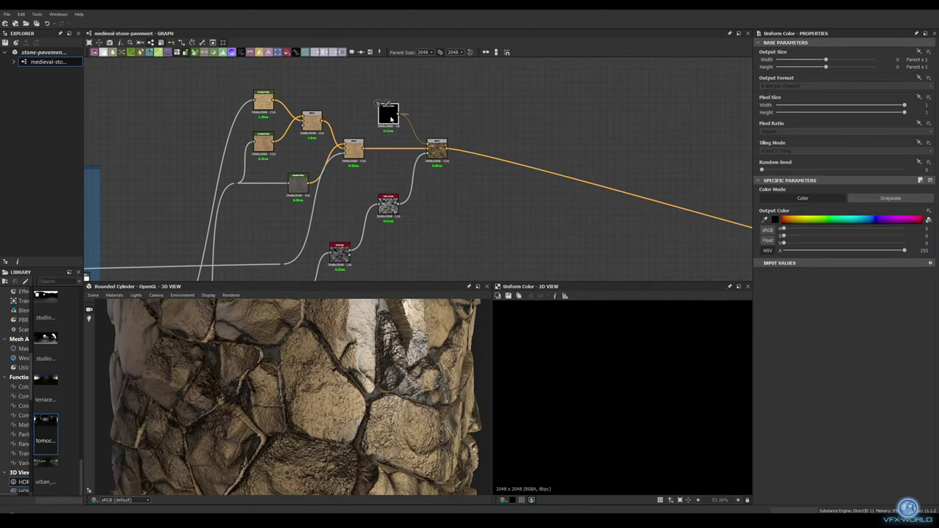
pyautogui.moveTo(782, 242); pyautogui.dragTo(830, 243)
pyautogui.moveTo(309, 378); pyautogui.dragTo(230, 379)
pyautogui.moveTo(478, 219); pyautogui.dragTo(342, 212, button='middle')
pyautogui.press('space')
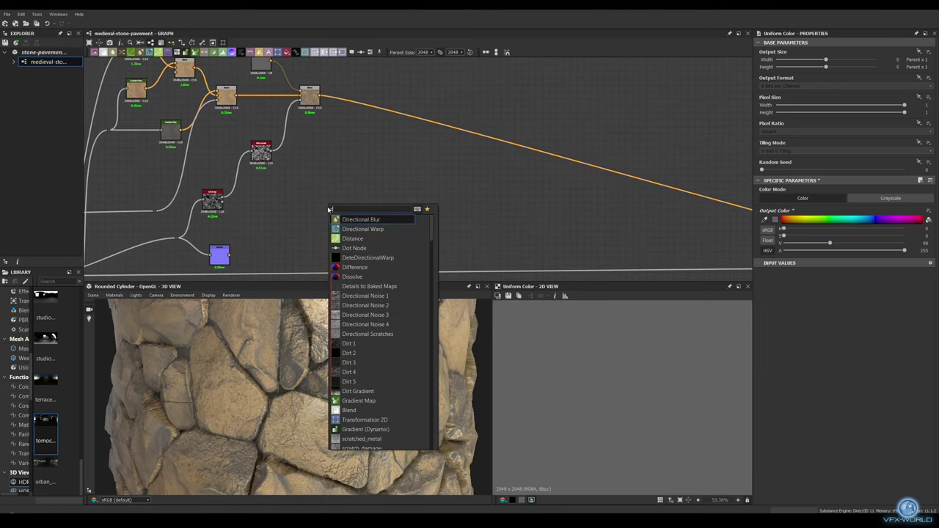
# - Add an mg_dirt node and an hbao ambient occlusion node
pyautogui.click(376, 350)
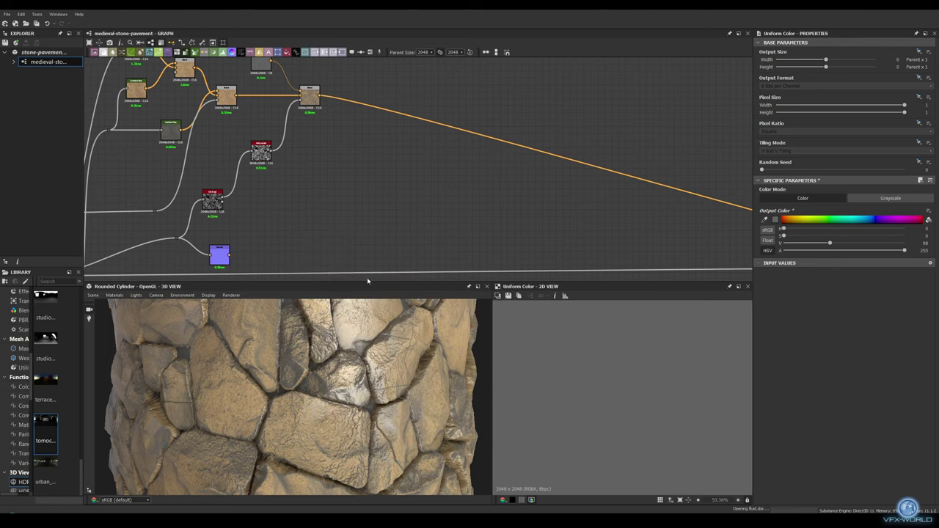
pyautogui.moveTo(292, 206); pyautogui.dragTo(363, 189, button='middle')
pyautogui.press('space')
pyautogui.write('hbao')
pyautogui.press('Return')
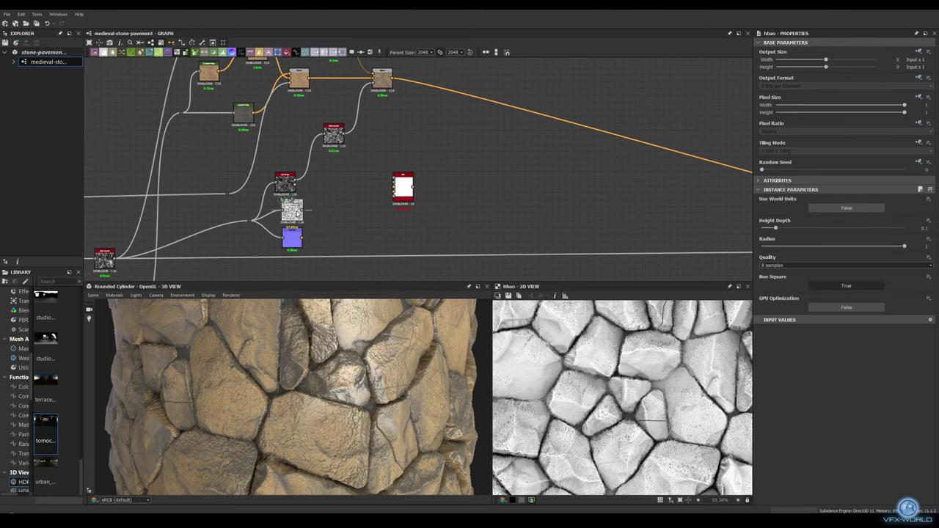
pyautogui.scroll(4, 395, 192)
pyautogui.moveTo(237, 280); pyautogui.dragTo(245, 247, button='middle')
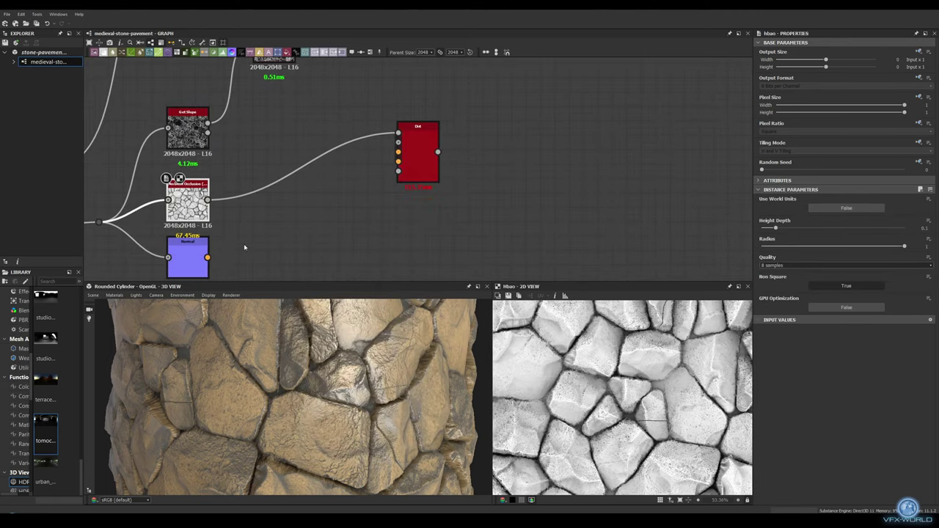
# - Feed Curvature Smooth from the Normal into Dirt; set Dirt Level 0.8, Grunge Amount about 0.3
pyautogui.moveTo(208, 257); pyautogui.dragTo(301, 259)
pyautogui.click(330, 277)
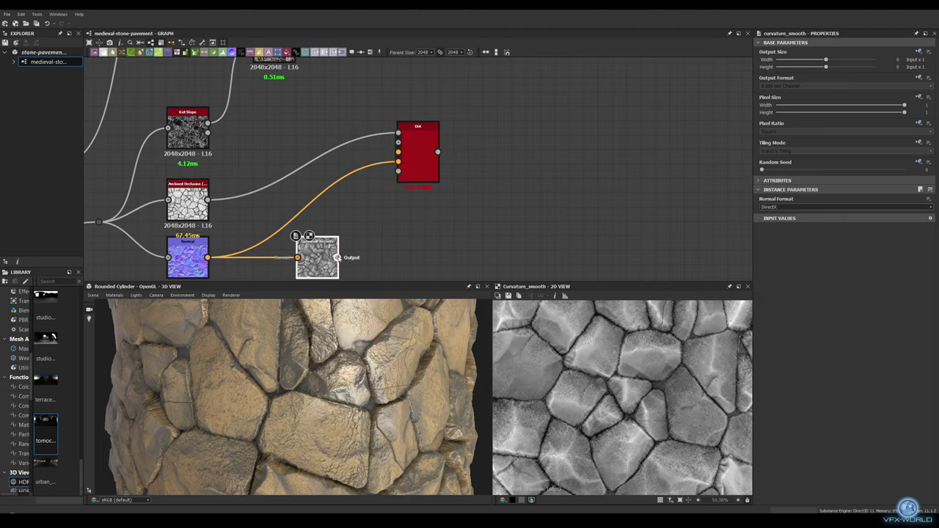
pyautogui.moveTo(402, 151); pyautogui.dragTo(398, 143)
pyautogui.doubleClick(418, 154)
pyautogui.moveTo(832, 207)
pyautogui.mouseDown()
pyautogui.moveTo(876, 209)
pyautogui.moveTo(863, 225)
pyautogui.mouseUp()
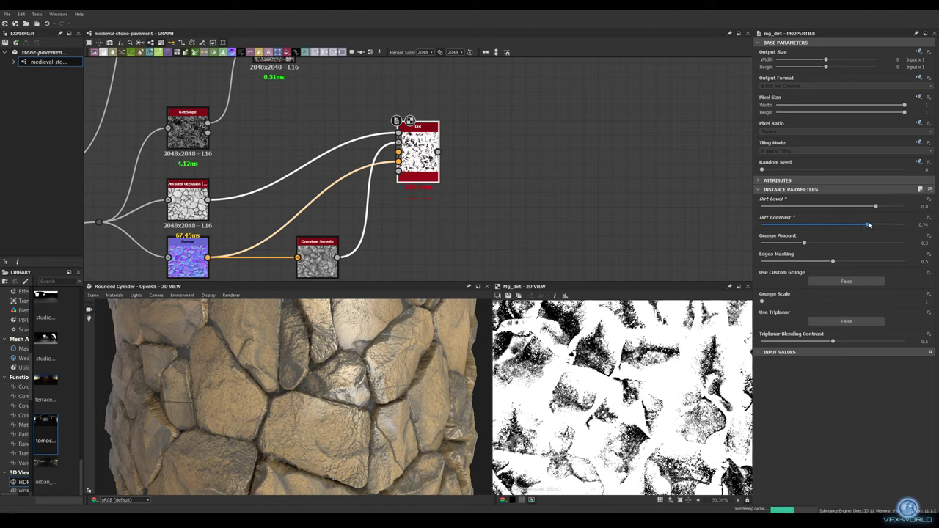
pyautogui.moveTo(807, 246)
pyautogui.mouseDown()
pyautogui.moveTo(833, 242)
pyautogui.moveTo(800, 263)
pyautogui.mouseUp()
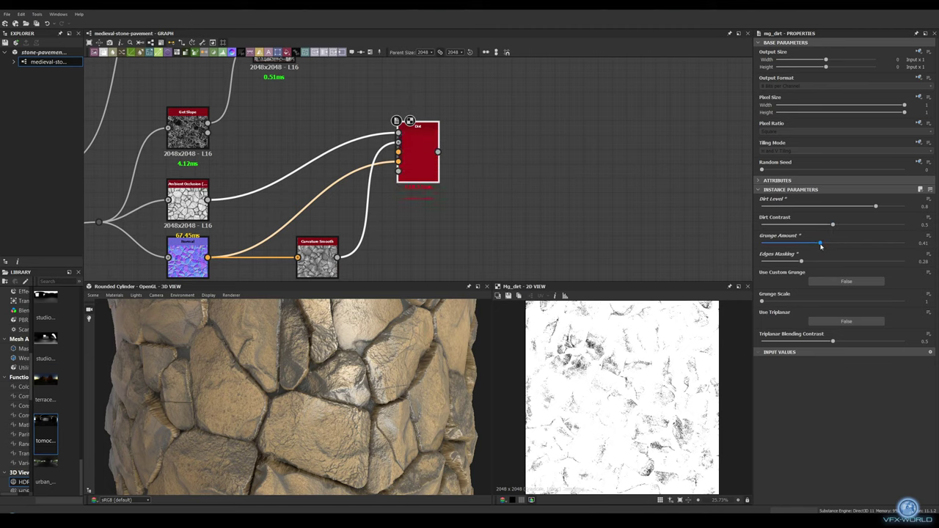
pyautogui.moveTo(821, 246)
pyautogui.mouseDown()
pyautogui.moveTo(805, 249)
pyautogui.moveTo(813, 261)
pyautogui.moveTo(831, 260)
pyautogui.mouseUp()
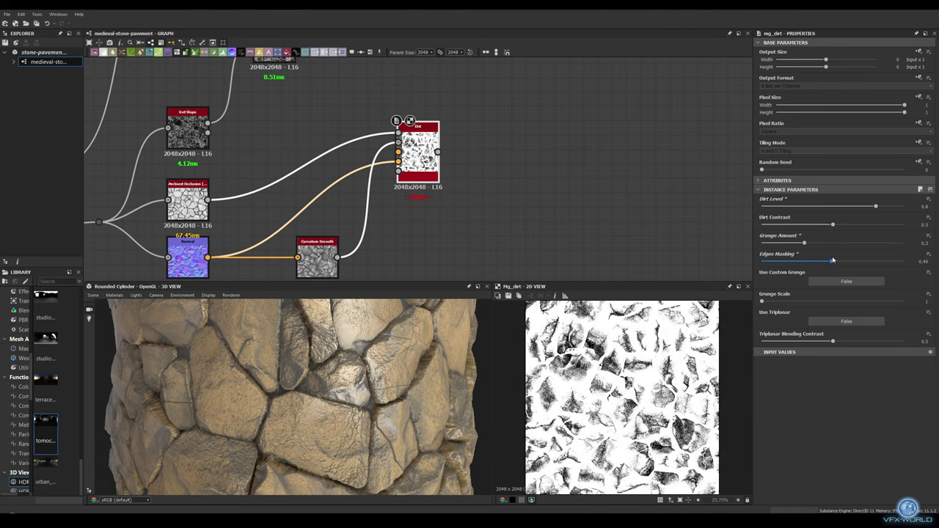
pyautogui.moveTo(522, 132); pyautogui.dragTo(412, 211, button='middle')
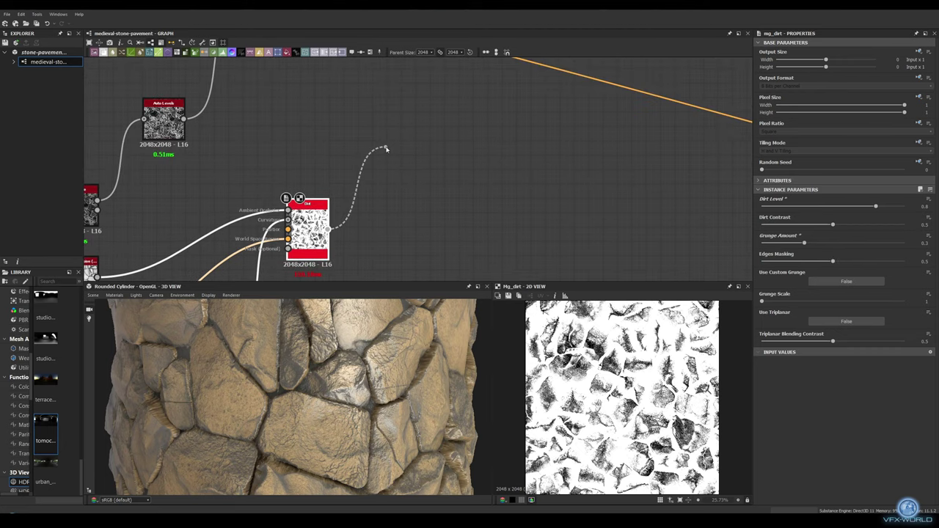
# - Invert the Dirt mask and blend a Uniform Color through it after the last Blend
pyautogui.moveTo(386, 148); pyautogui.dragTo(386, 149)
pyautogui.click(398, 184)
pyautogui.moveTo(312, 58); pyautogui.dragTo(298, 126, button='middle')
pyautogui.click(298, 126)
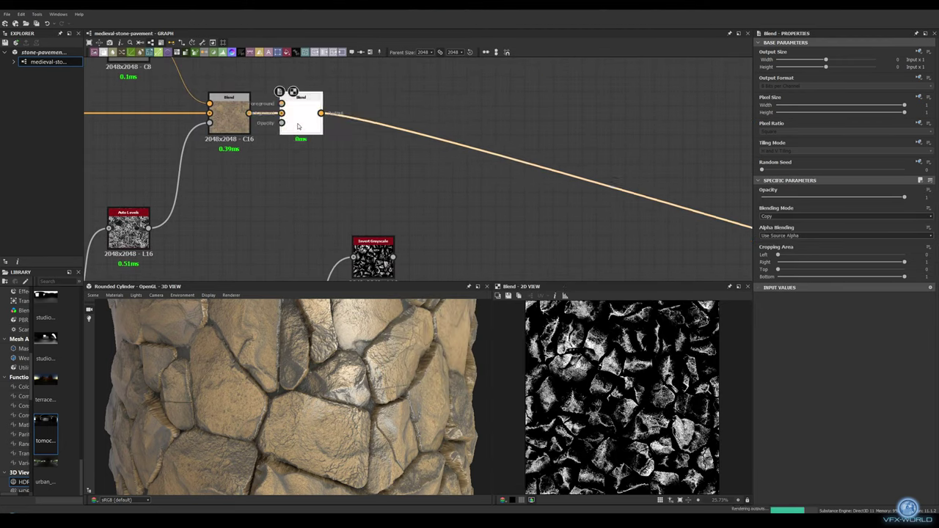
pyautogui.moveTo(298, 126)
pyautogui.mouseDown()
pyautogui.moveTo(486, 126)
pyautogui.moveTo(442, 128)
pyautogui.mouseUp()
pyautogui.moveTo(441, 127); pyautogui.dragTo(458, 184, button='middle')
pyautogui.hotkey('ctrl', 'c')
pyautogui.hotkey('ctrl', 'v')
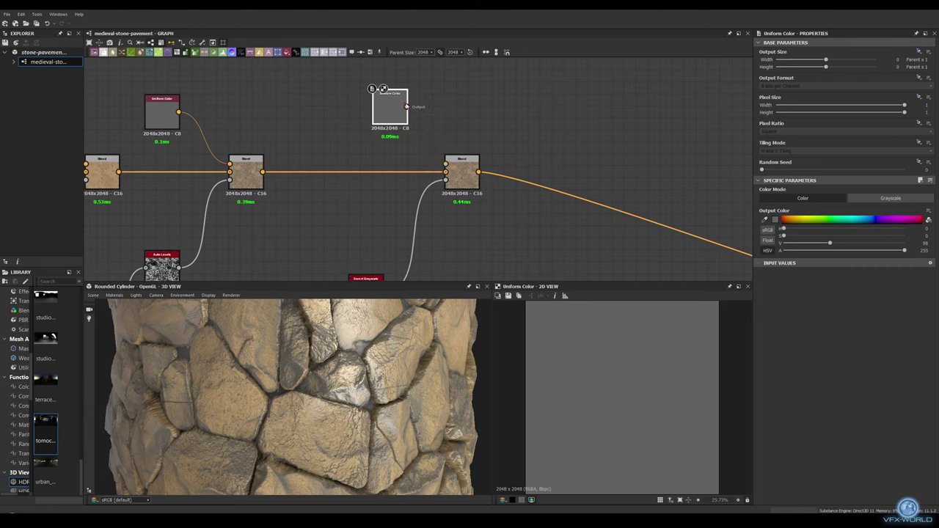
pyautogui.moveTo(406, 107); pyautogui.dragTo(445, 164)
# - Add another Blend layering the grey colour, masked by a clouds grunge noise
pyautogui.moveTo(455, 176); pyautogui.dragTo(230, 183, button='middle')
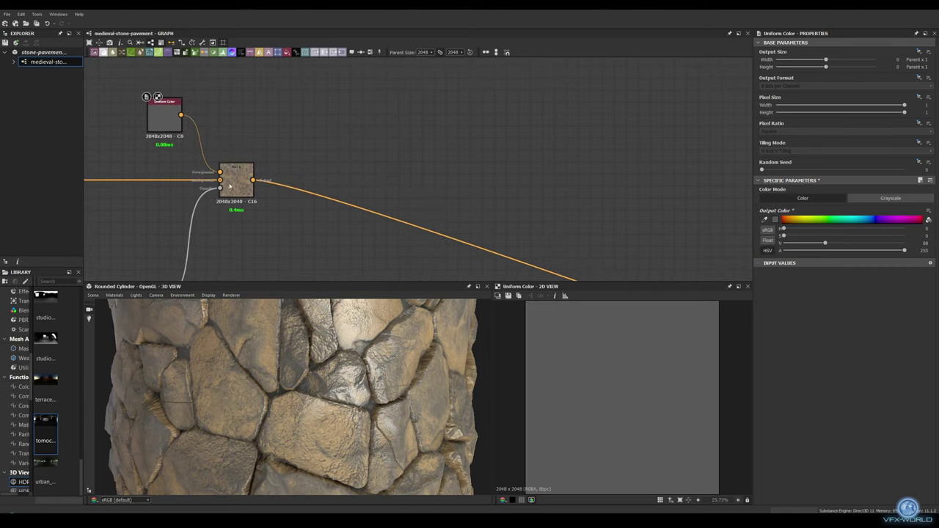
pyautogui.click(237, 179)
pyautogui.press('space')
pyautogui.click(279, 199)
pyautogui.moveTo(286, 186); pyautogui.dragTo(333, 186)
pyautogui.press('space')
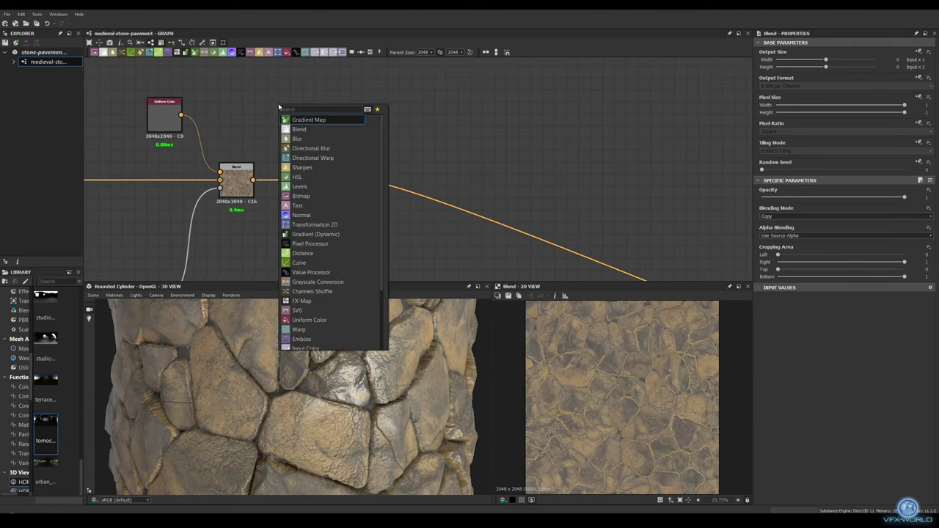
pyautogui.write('clouds')
pyautogui.press('Return')
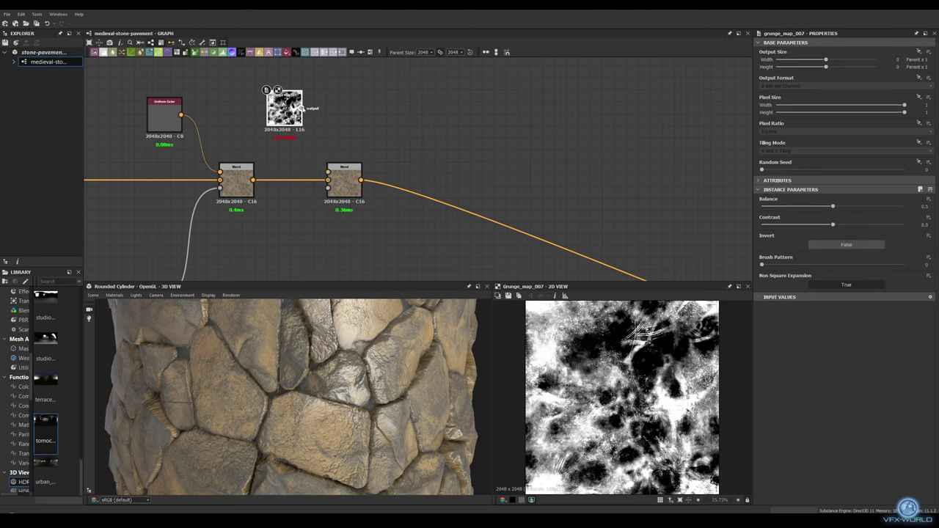
pyautogui.moveTo(180, 115); pyautogui.dragTo(328, 171)
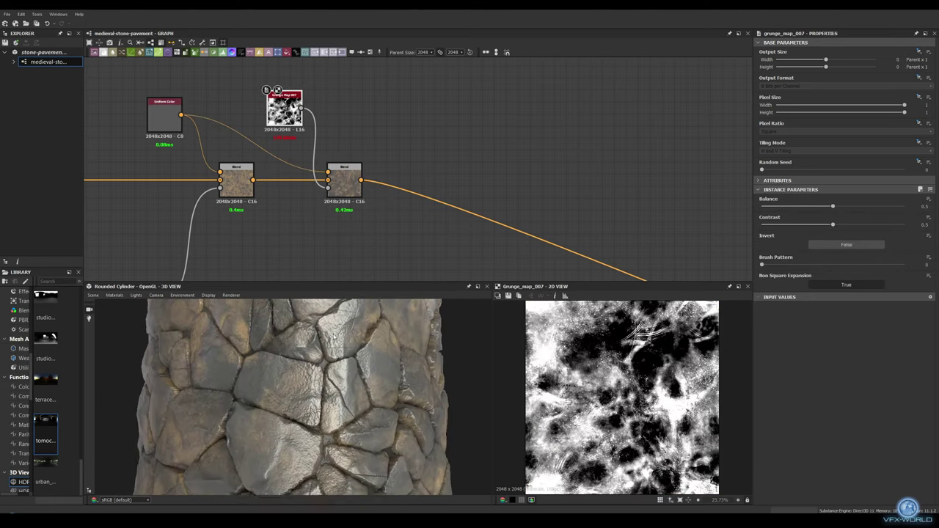
pyautogui.moveTo(411, 147); pyautogui.dragTo(344, 91, button='middle')
# - Insert a new Blend and wire the gradient-mapped curvature into it
pyautogui.press('space')
pyautogui.write('blend')
pyautogui.press('Return')
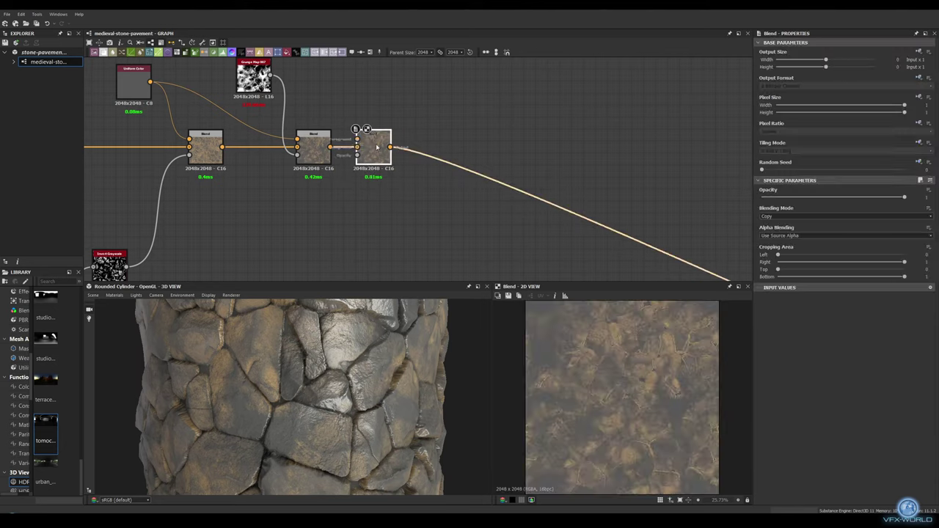
pyautogui.scroll(-2, 409, 206)
pyautogui.moveTo(409, 205); pyautogui.dragTo(460, 152, button='middle')
pyautogui.moveTo(227, 235); pyautogui.dragTo(584, 85)
# - Overlay the gradient-mapped curvature onto the stone colour at about 0.53 opacity
pyautogui.click(543, 139)
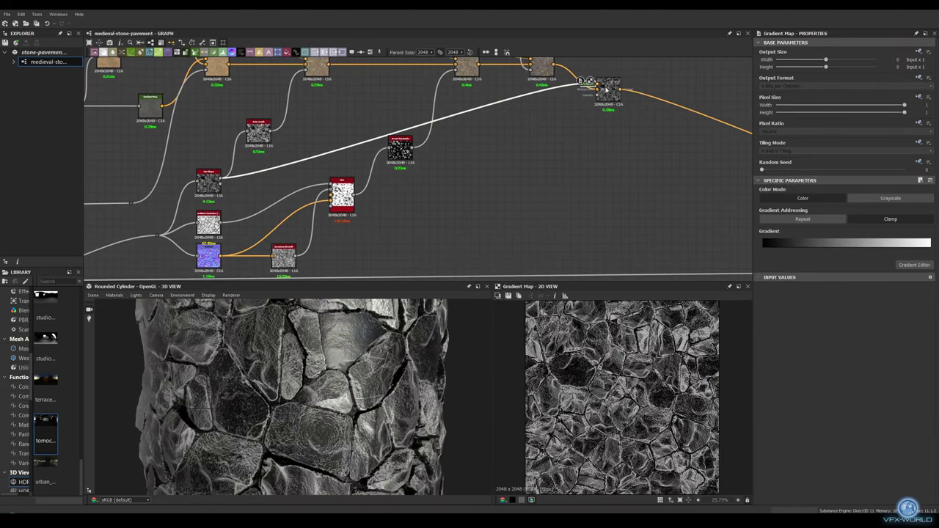
pyautogui.moveTo(587, 140); pyautogui.dragTo(462, 193, button='middle')
pyautogui.click(844, 216)
pyautogui.click(799, 260)
pyautogui.moveTo(903, 197)
pyautogui.mouseDown()
pyautogui.moveTo(830, 197)
pyautogui.moveTo(837, 205)
pyautogui.mouseUp()
pyautogui.scroll(3, 440, 357)
pyautogui.scroll(-3, 319, 361)
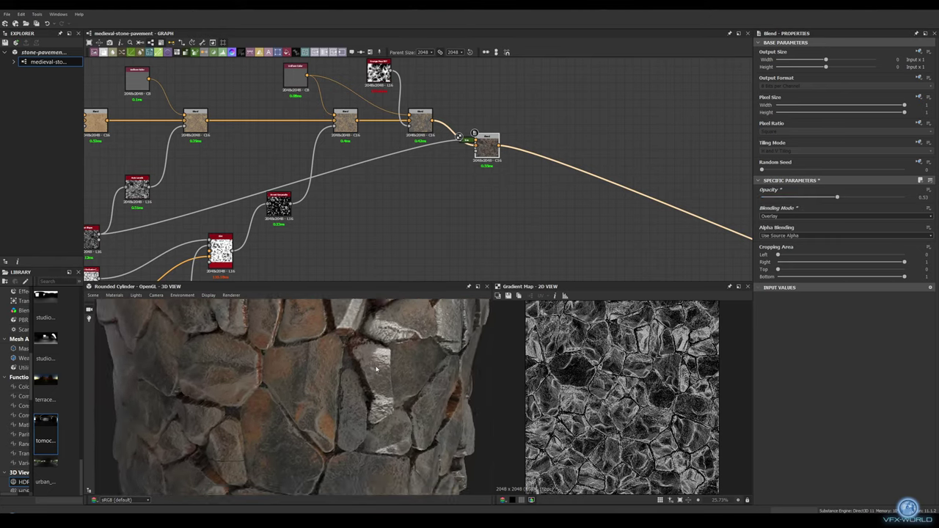
pyautogui.scroll(-2, 322, 357)
pyautogui.moveTo(323, 357); pyautogui.dragTo(363, 355)
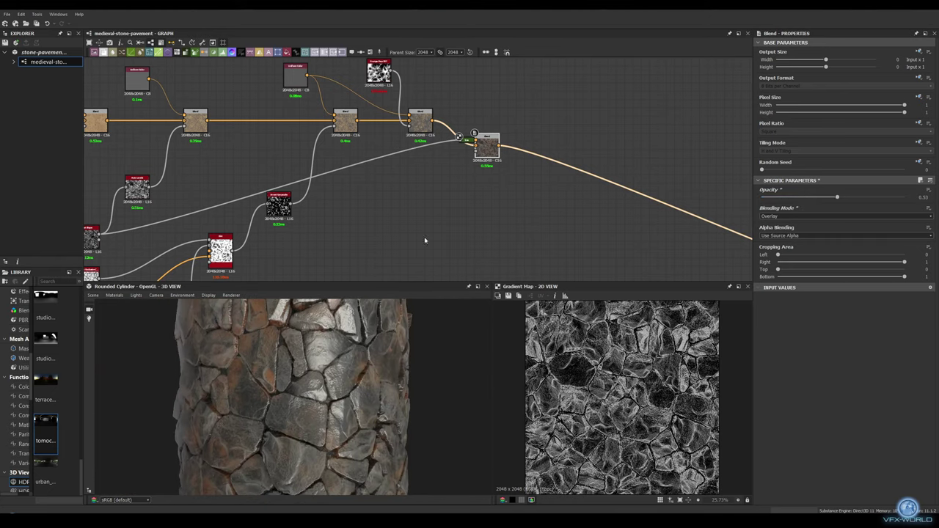
# - Add Mg_dust fed by Hbao with Level 0.79, contrast 0.75 and noise opacity about 0.26
pyautogui.moveTo(424, 240)
pyautogui.mouseDown(button='middle')
pyautogui.moveTo(419, 193)
pyautogui.moveTo(446, 191)
pyautogui.mouseUp(button='middle')
pyautogui.press('space')
pyautogui.write('dust')
pyautogui.press('Return')
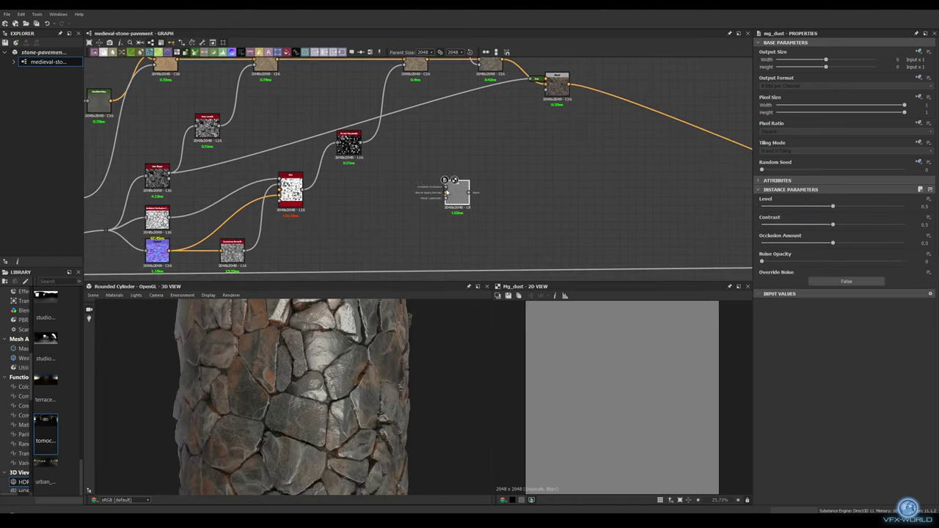
pyautogui.moveTo(445, 197); pyautogui.dragTo(445, 192)
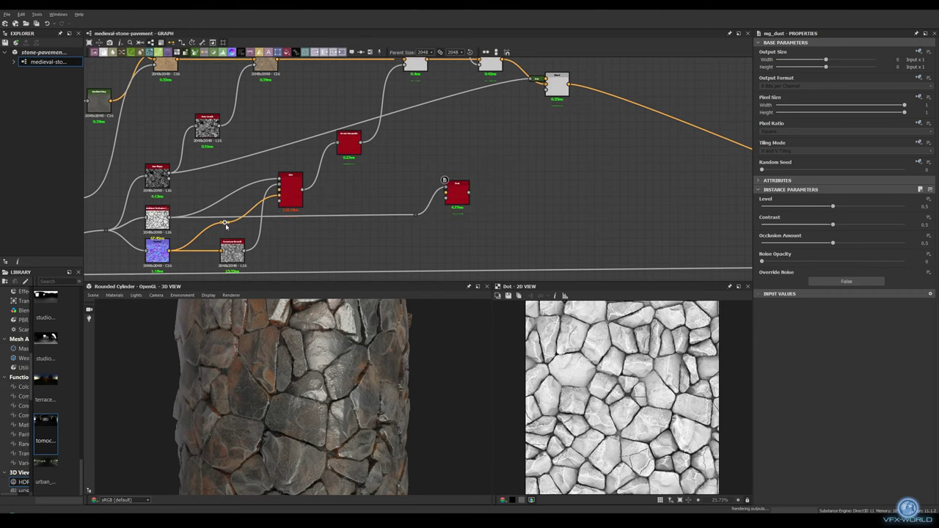
pyautogui.doubleClick(457, 192)
pyautogui.moveTo(557, 191); pyautogui.dragTo(509, 203, button='middle')
pyautogui.moveTo(832, 205)
pyautogui.mouseDown()
pyautogui.moveTo(874, 205)
pyautogui.moveTo(869, 224)
pyautogui.moveTo(830, 246)
pyautogui.mouseUp()
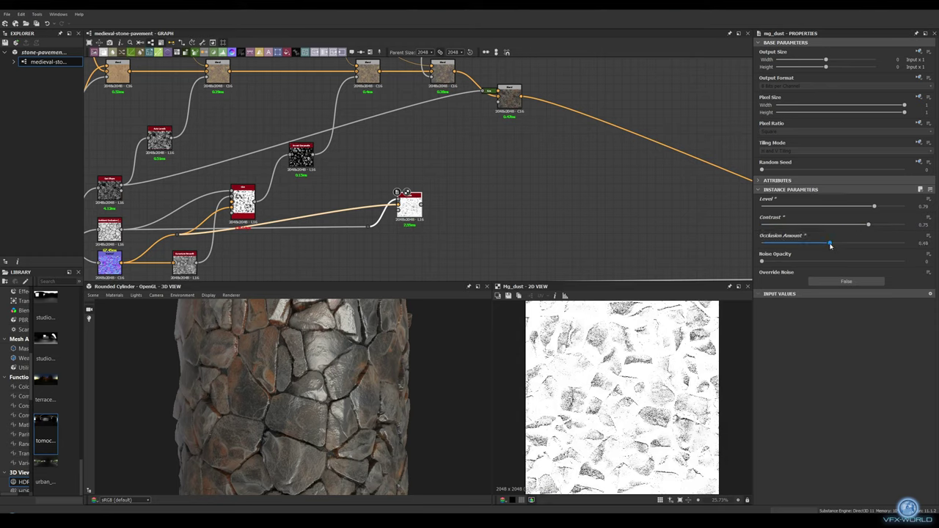
pyautogui.moveTo(772, 263); pyautogui.dragTo(803, 262)
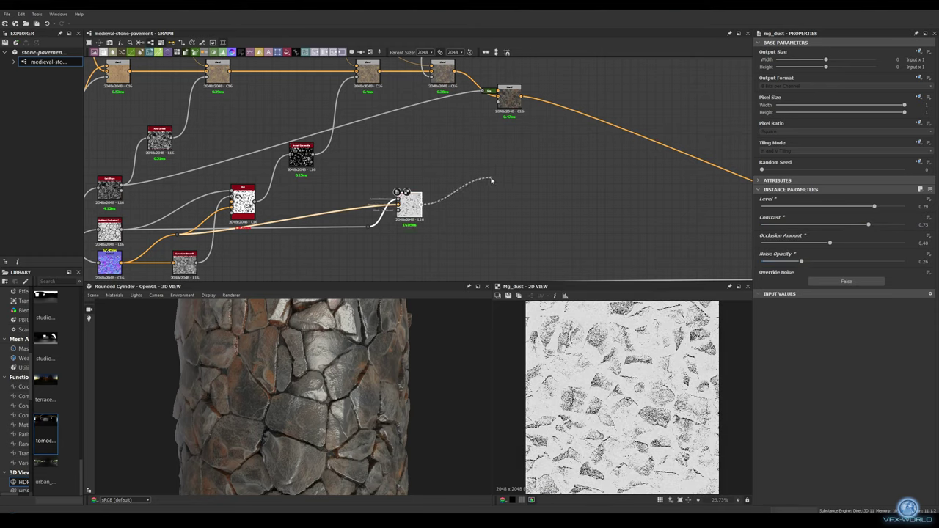
# - Invert the dust mask and blend a light grey Uniform Color through it
pyautogui.moveTo(491, 180); pyautogui.dragTo(490, 179)
pyautogui.click(513, 206)
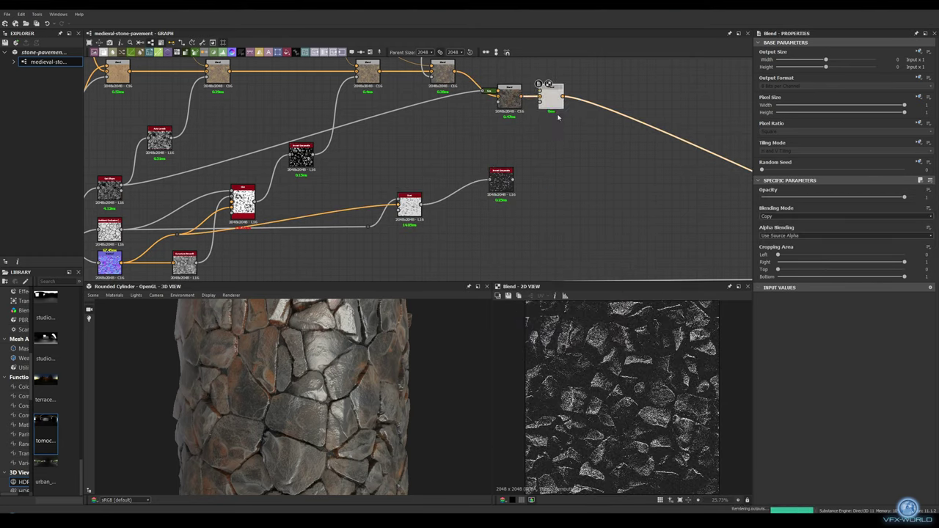
pyautogui.moveTo(552, 100); pyautogui.dragTo(577, 125)
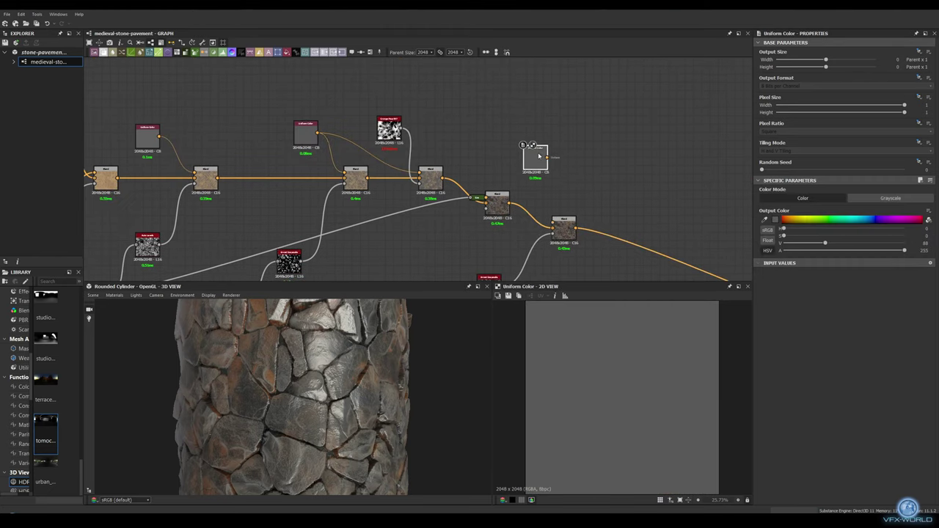
pyautogui.click(766, 220)
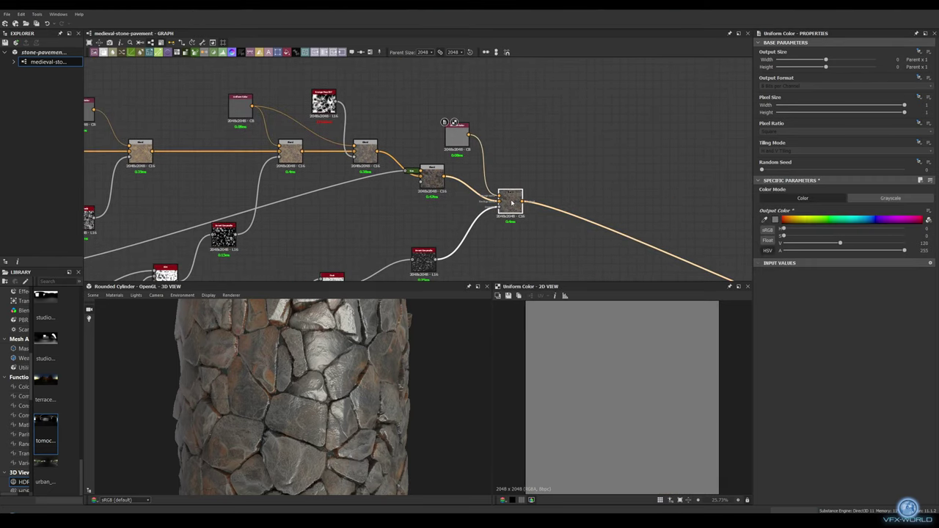
pyautogui.scroll(-3, 470, 129)
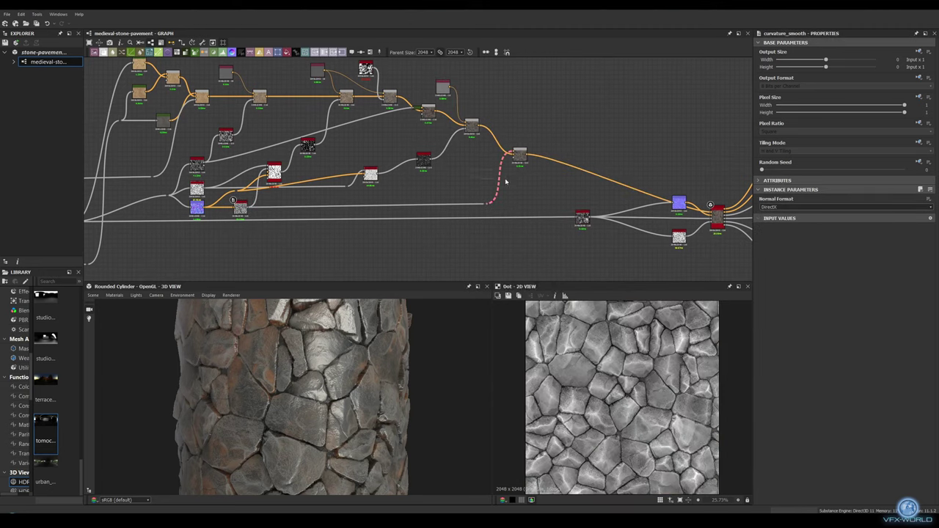
# - Add an Overlay Blend of the smoothed curvature at 0.45 opacity
pyautogui.click(528, 220)
pyautogui.click(844, 217)
pyautogui.click(778, 270)
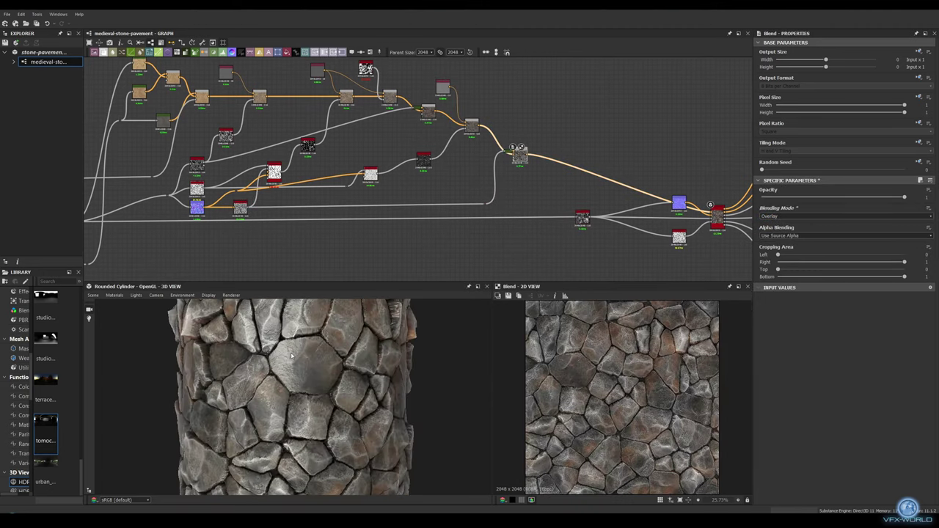
pyautogui.click(833, 200)
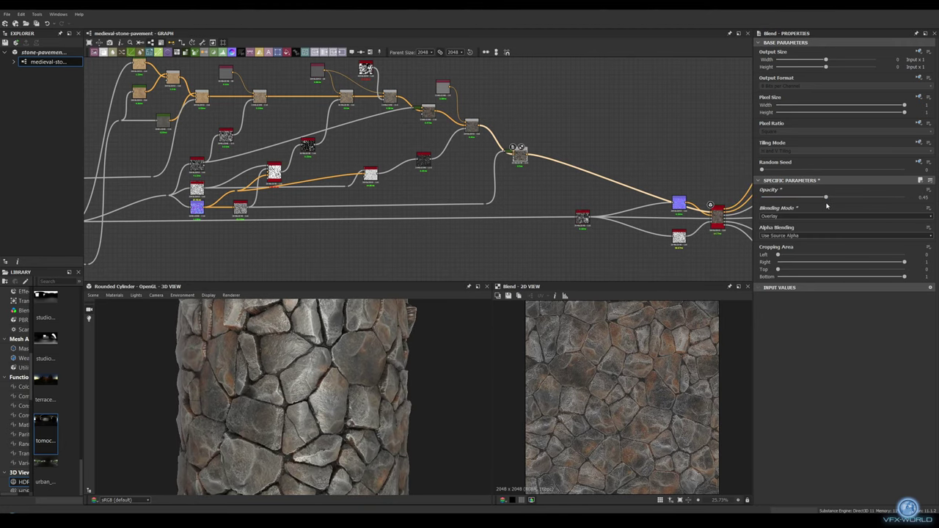
pyautogui.scroll(-3, 528, 187)
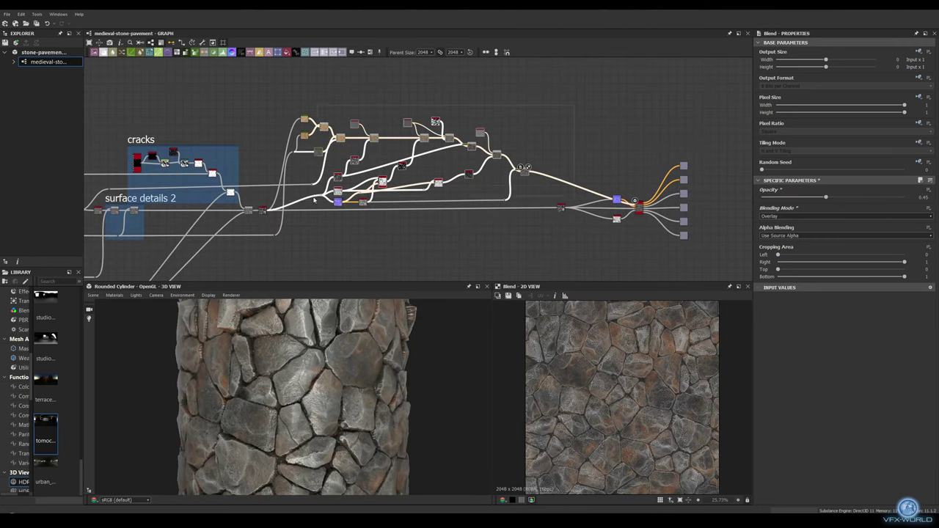
# - Frame the colour nodes as 'basecolor' and add an Invert Grayscale from curvature for roughness
pyautogui.click(378, 53)
pyautogui.scroll(3, 566, 194)
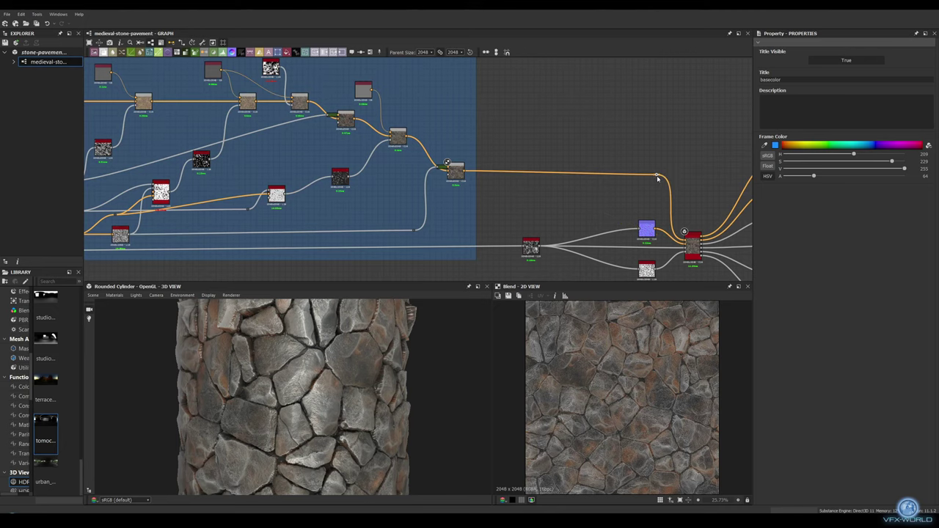
pyautogui.scroll(-2, 657, 177)
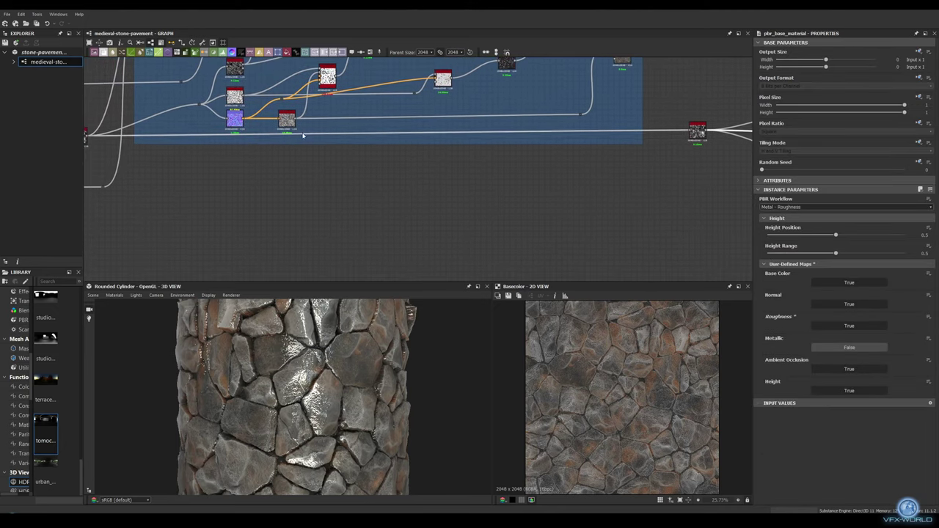
pyautogui.moveTo(303, 135); pyautogui.dragTo(319, 167)
pyautogui.click(350, 180)
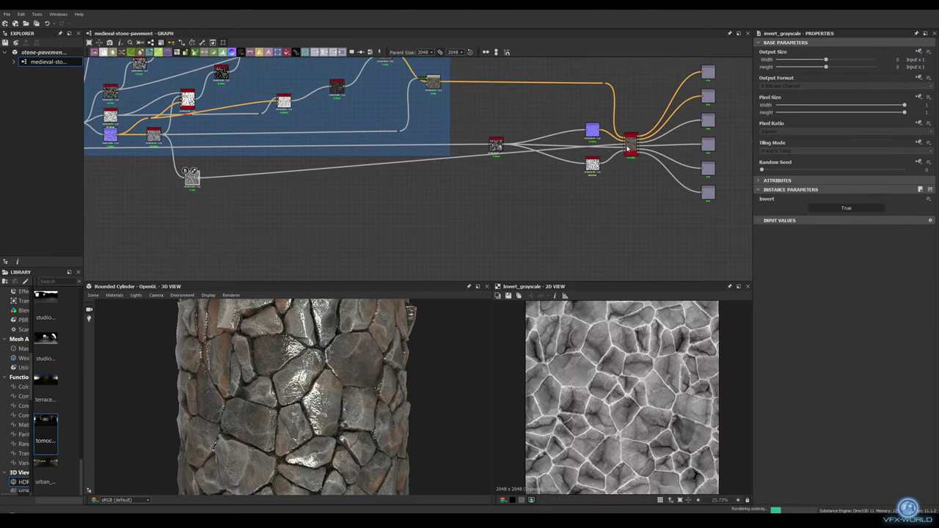
# - Chain two Blend nodes mixing the inverted curvature with the dust mask
pyautogui.scroll(2, 441, 176)
pyautogui.moveTo(261, 179); pyautogui.dragTo(287, 178)
pyautogui.click(271, 220)
pyautogui.moveTo(255, 65); pyautogui.dragTo(272, 99, button='middle')
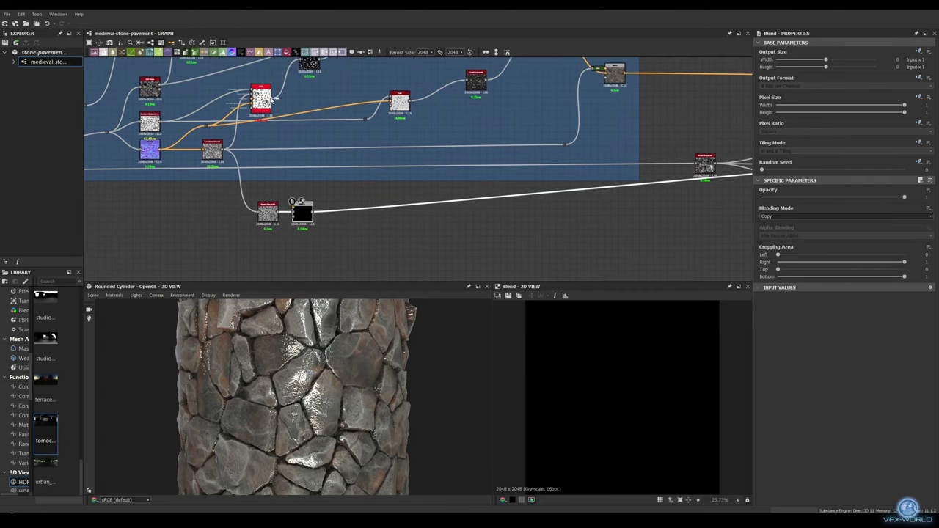
pyautogui.moveTo(273, 99); pyautogui.dragTo(292, 203)
pyautogui.press('space')
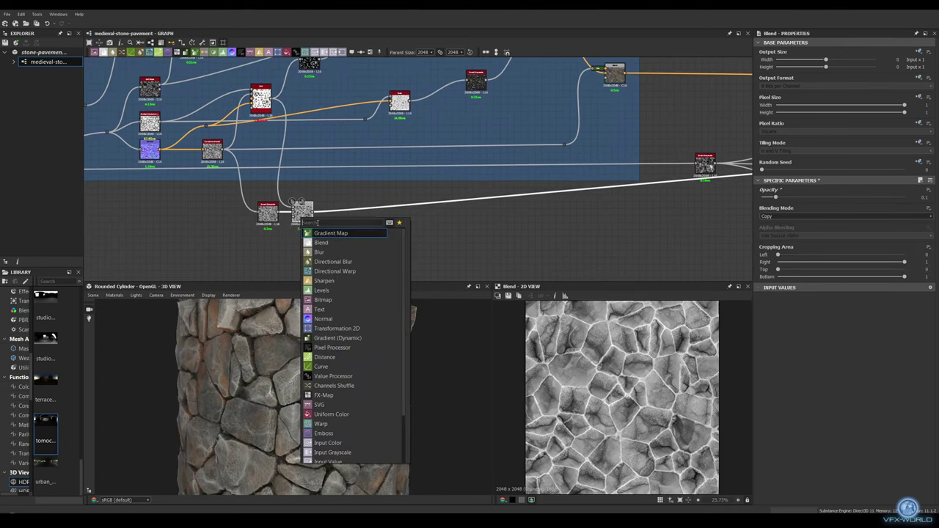
pyautogui.click(345, 243)
pyautogui.moveTo(411, 103); pyautogui.dragTo(440, 210)
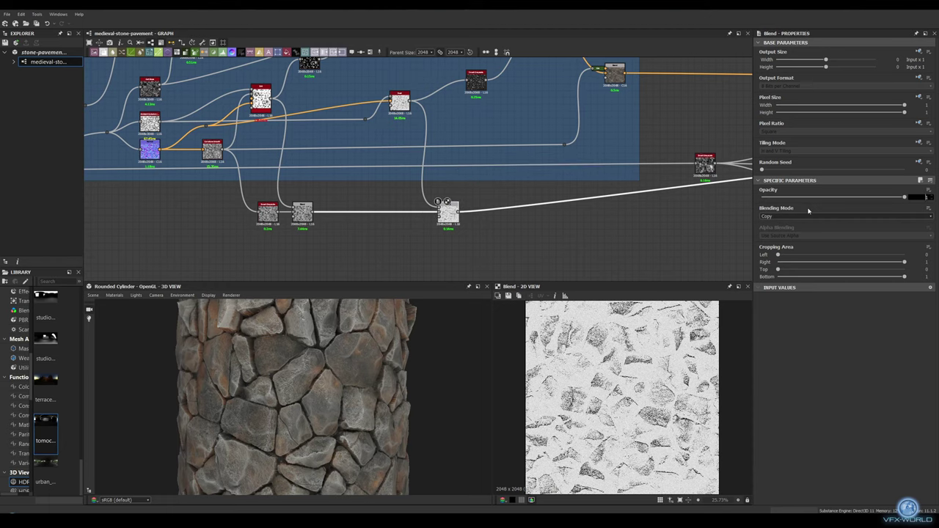
# - Feed the roughness output through a Levels node, dragging its left handle right to brighten
pyautogui.moveTo(454, 215); pyautogui.dragTo(318, 214, button='middle')
pyautogui.press('space')
pyautogui.click(345, 243)
pyautogui.moveTo(544, 210); pyautogui.dragTo(451, 209, button='middle')
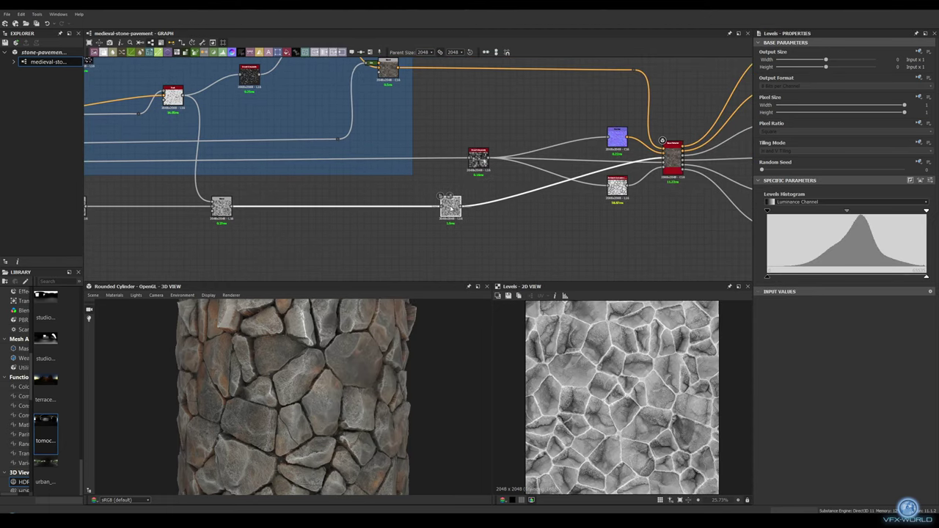
pyautogui.moveTo(772, 278); pyautogui.dragTo(823, 279)
# - Rotate and zoom the cylinder preview to check the new roughness
pyautogui.moveTo(368, 242); pyautogui.dragTo(419, 186, button='middle')
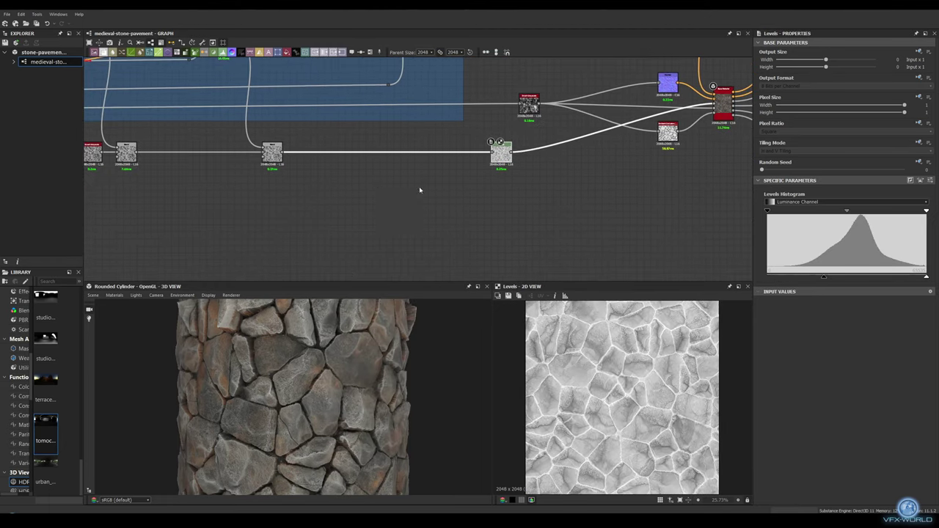
pyautogui.scroll(-3, 304, 362)
pyautogui.moveTo(304, 362)
pyautogui.keyDown('alt'); pyautogui.mouseDown()
pyautogui.moveTo(413, 365)
pyautogui.moveTo(272, 371)
pyautogui.mouseUp(); pyautogui.keyUp('alt')
pyautogui.scroll(3, 388, 361)
pyautogui.click(92, 295)
# - Preview on a rounded cube zoomed in, and group the roughness nodes into a frame
pyautogui.click(128, 384)
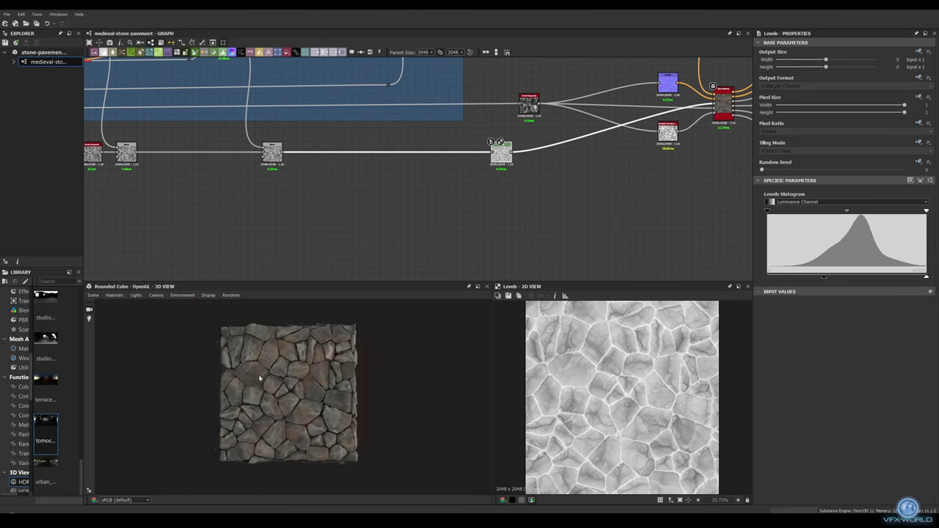
pyautogui.scroll(5, 212, 390)
pyautogui.scroll(2, 218, 369)
pyautogui.scroll(2, 204, 365)
pyautogui.scroll(-3, 205, 365)
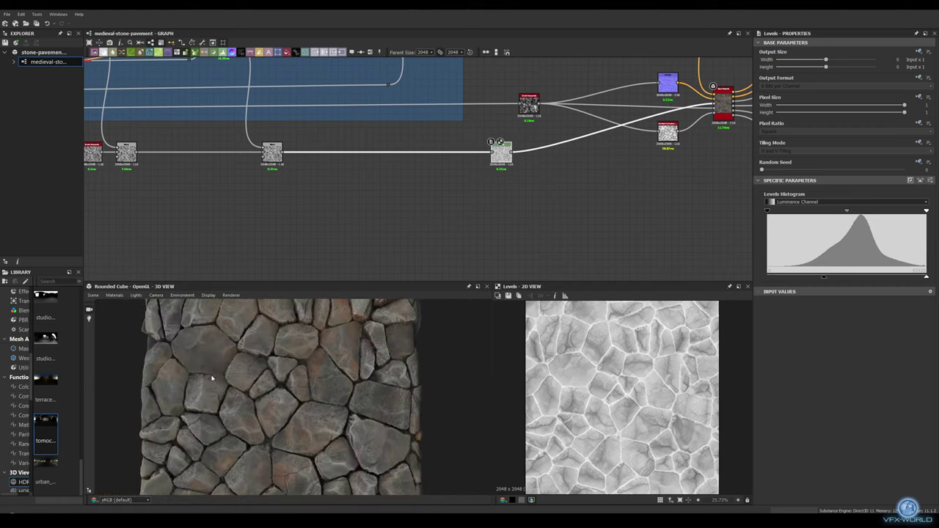
pyautogui.scroll(-2, 374, 199)
pyautogui.hotkey('ctrl', 'f')
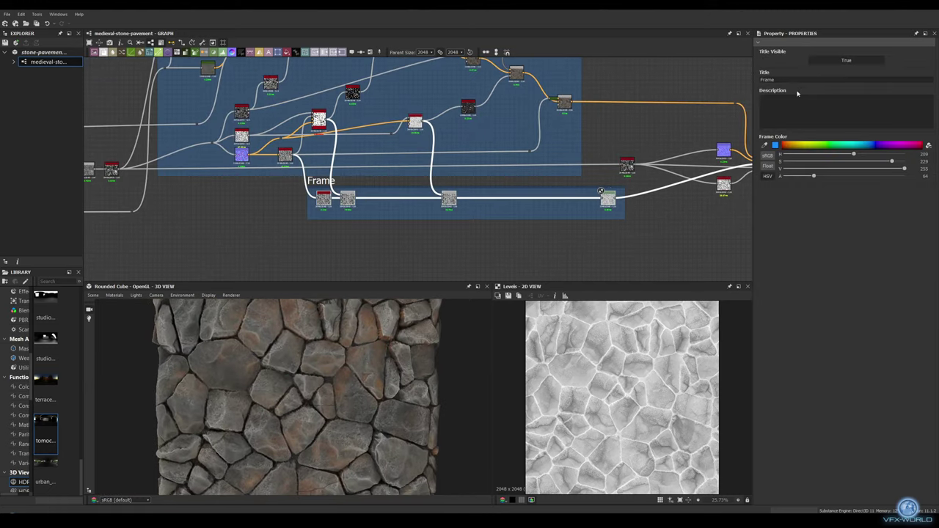